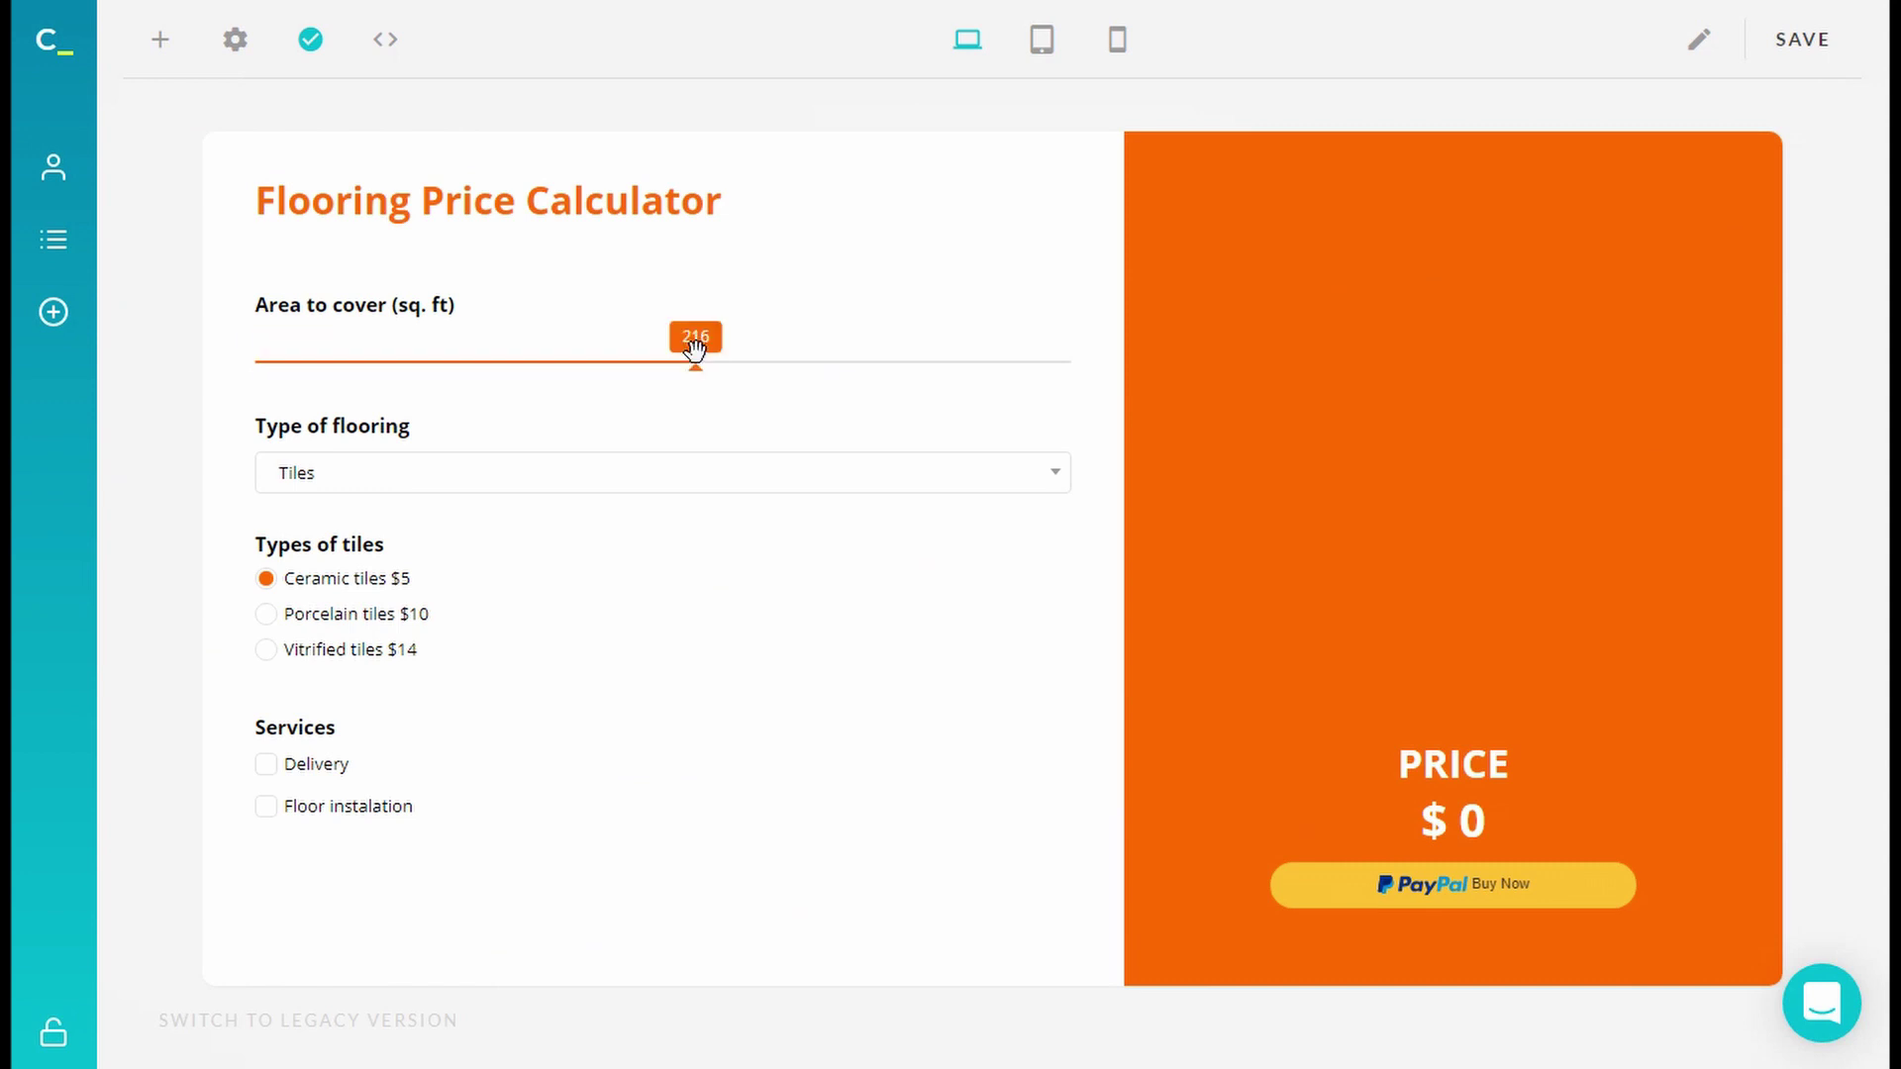
# Choose Wood as the flooring type and preview the flooring calculator at tablet width.
pyautogui.click(740, 480)
pyautogui.click(705, 577)
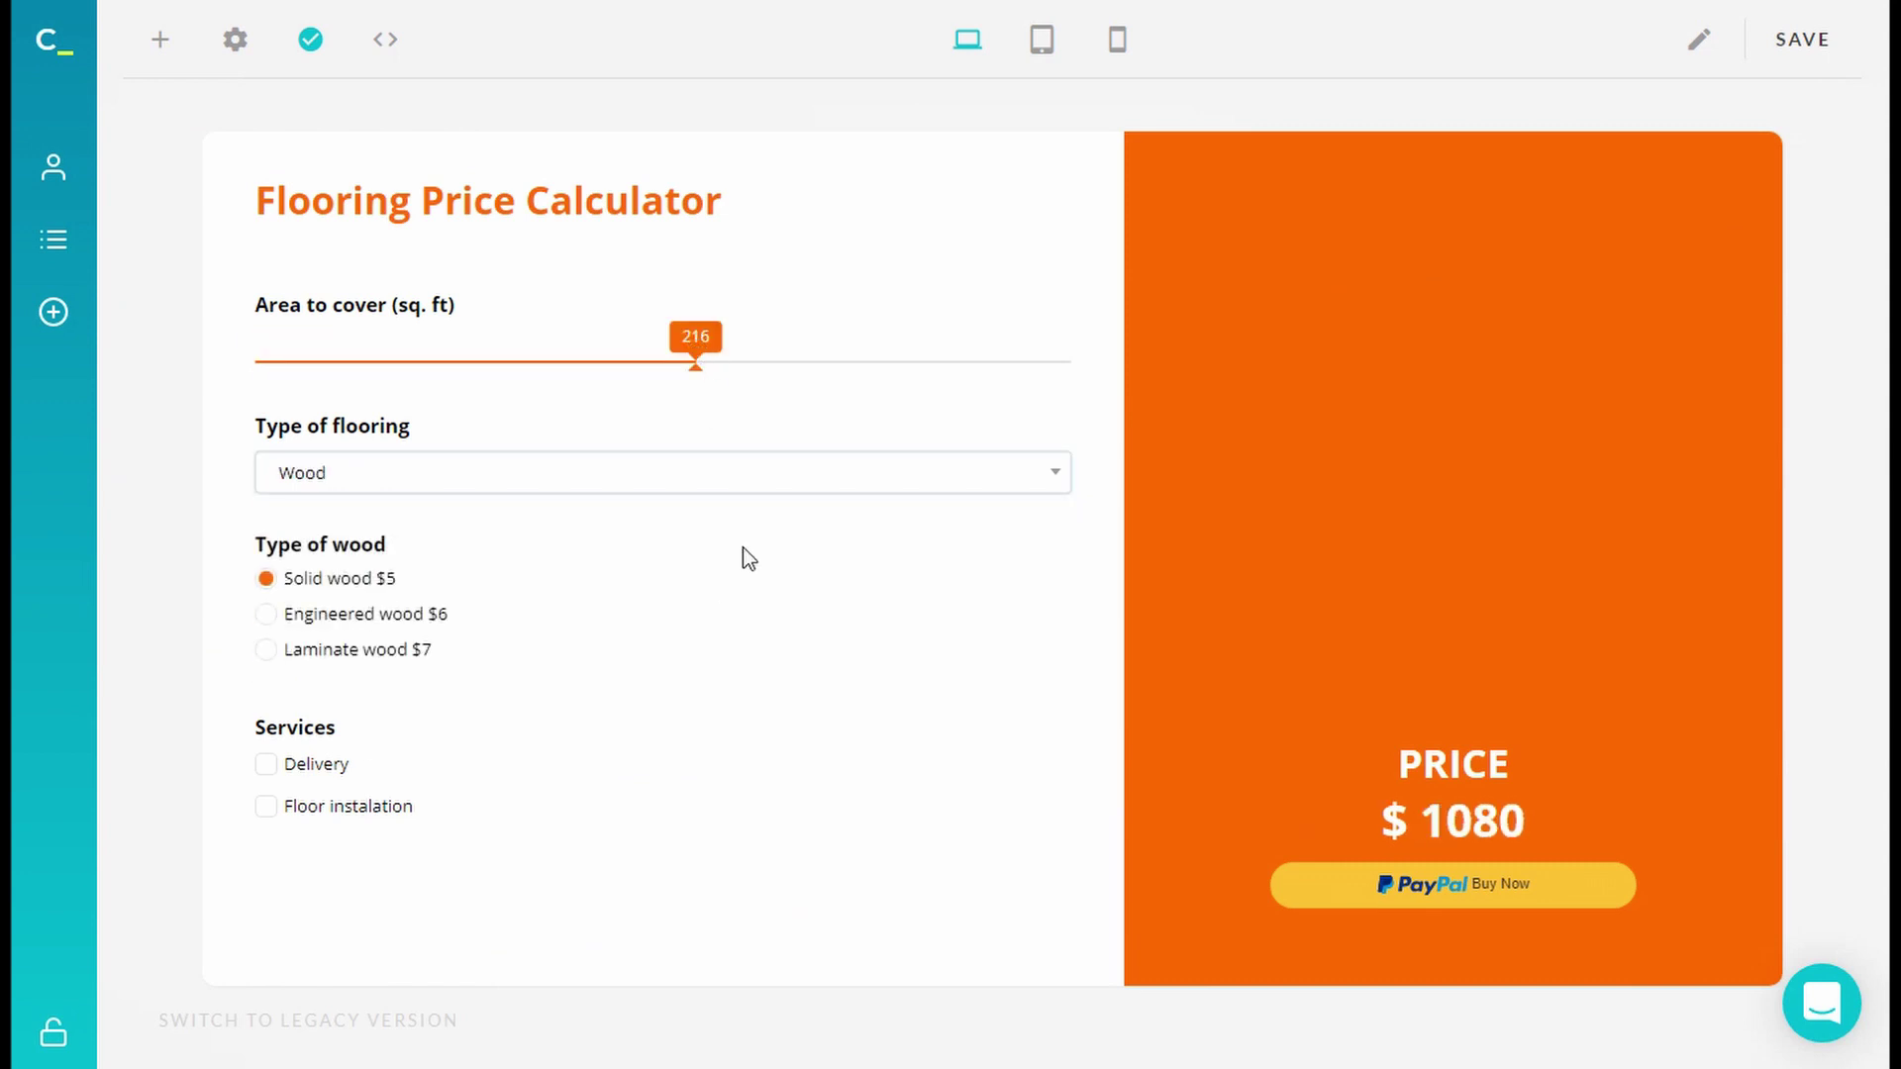
pyautogui.click(1042, 39)
pyautogui.scroll(-2, 1065, 639)
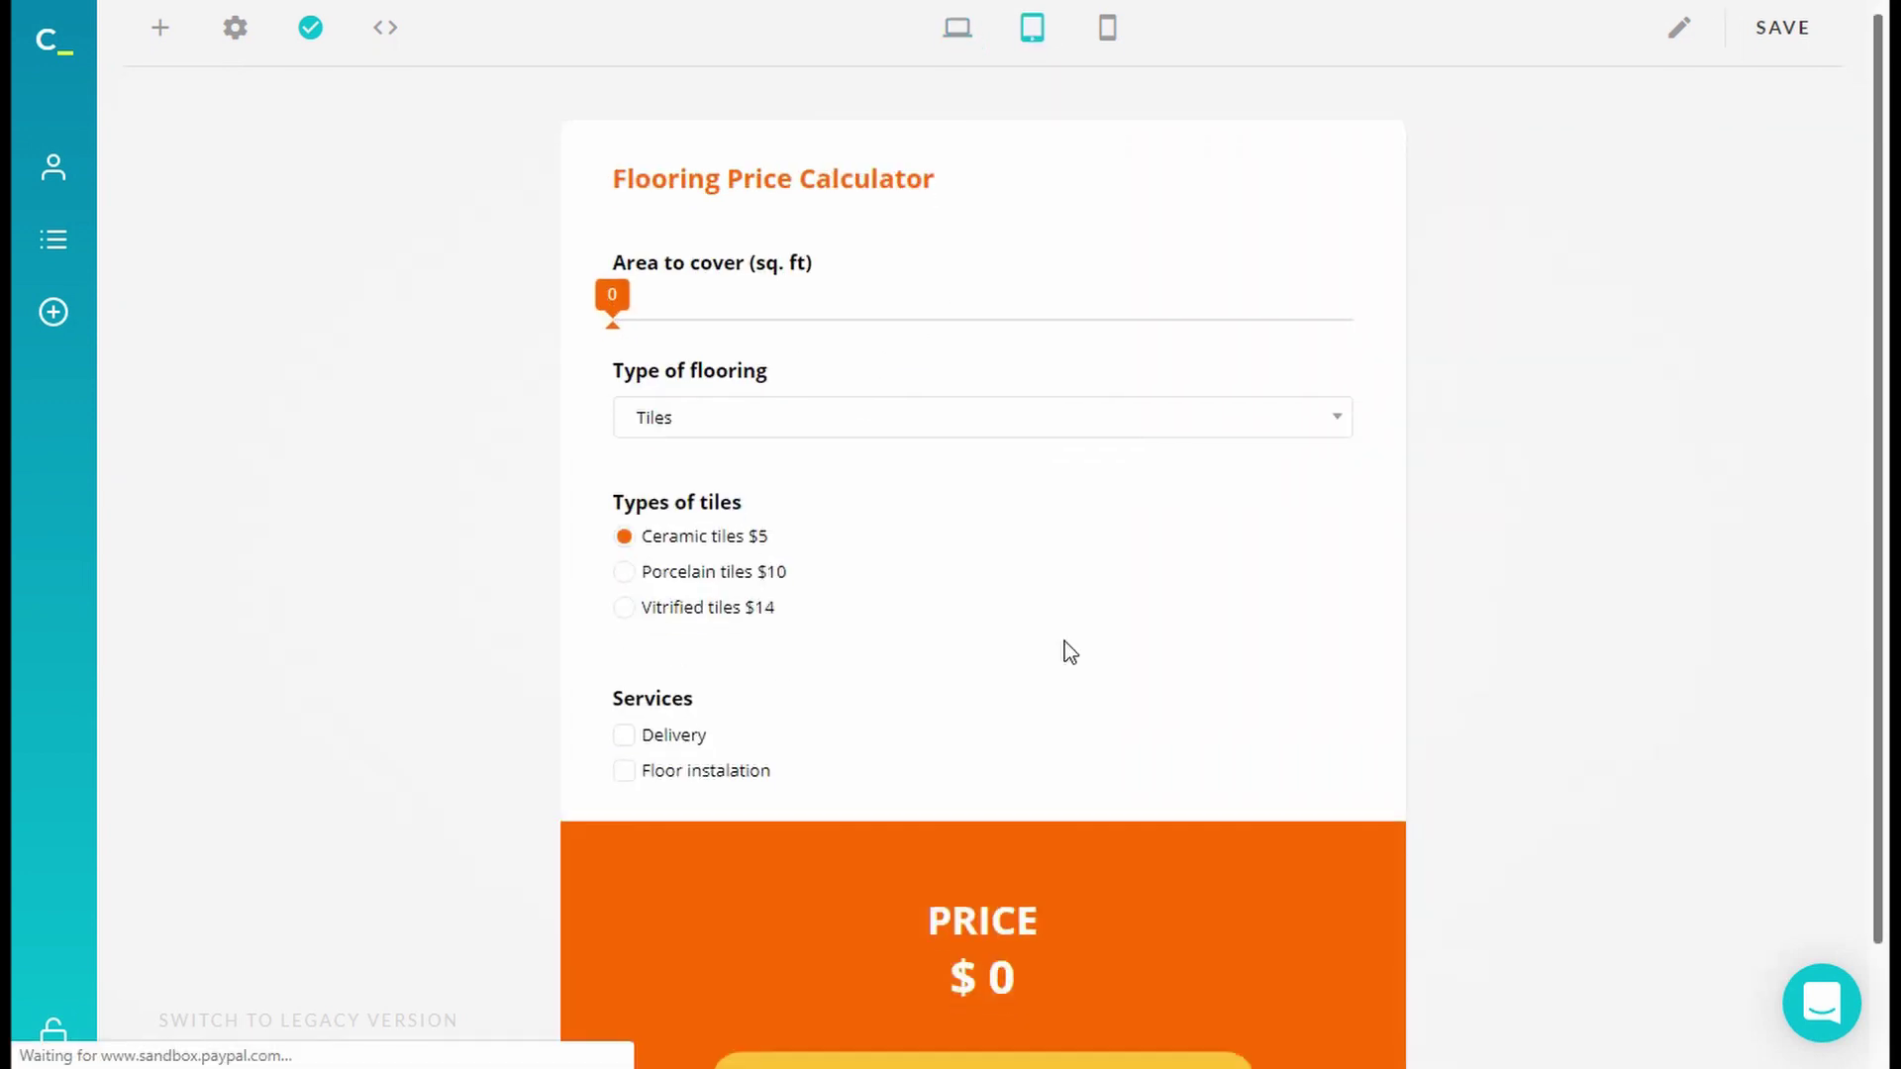
pyautogui.scroll(2, 1049, 704)
# At phone width, adjust the slider and switch the flooring type to Natural stone.
pyautogui.click(1108, 39)
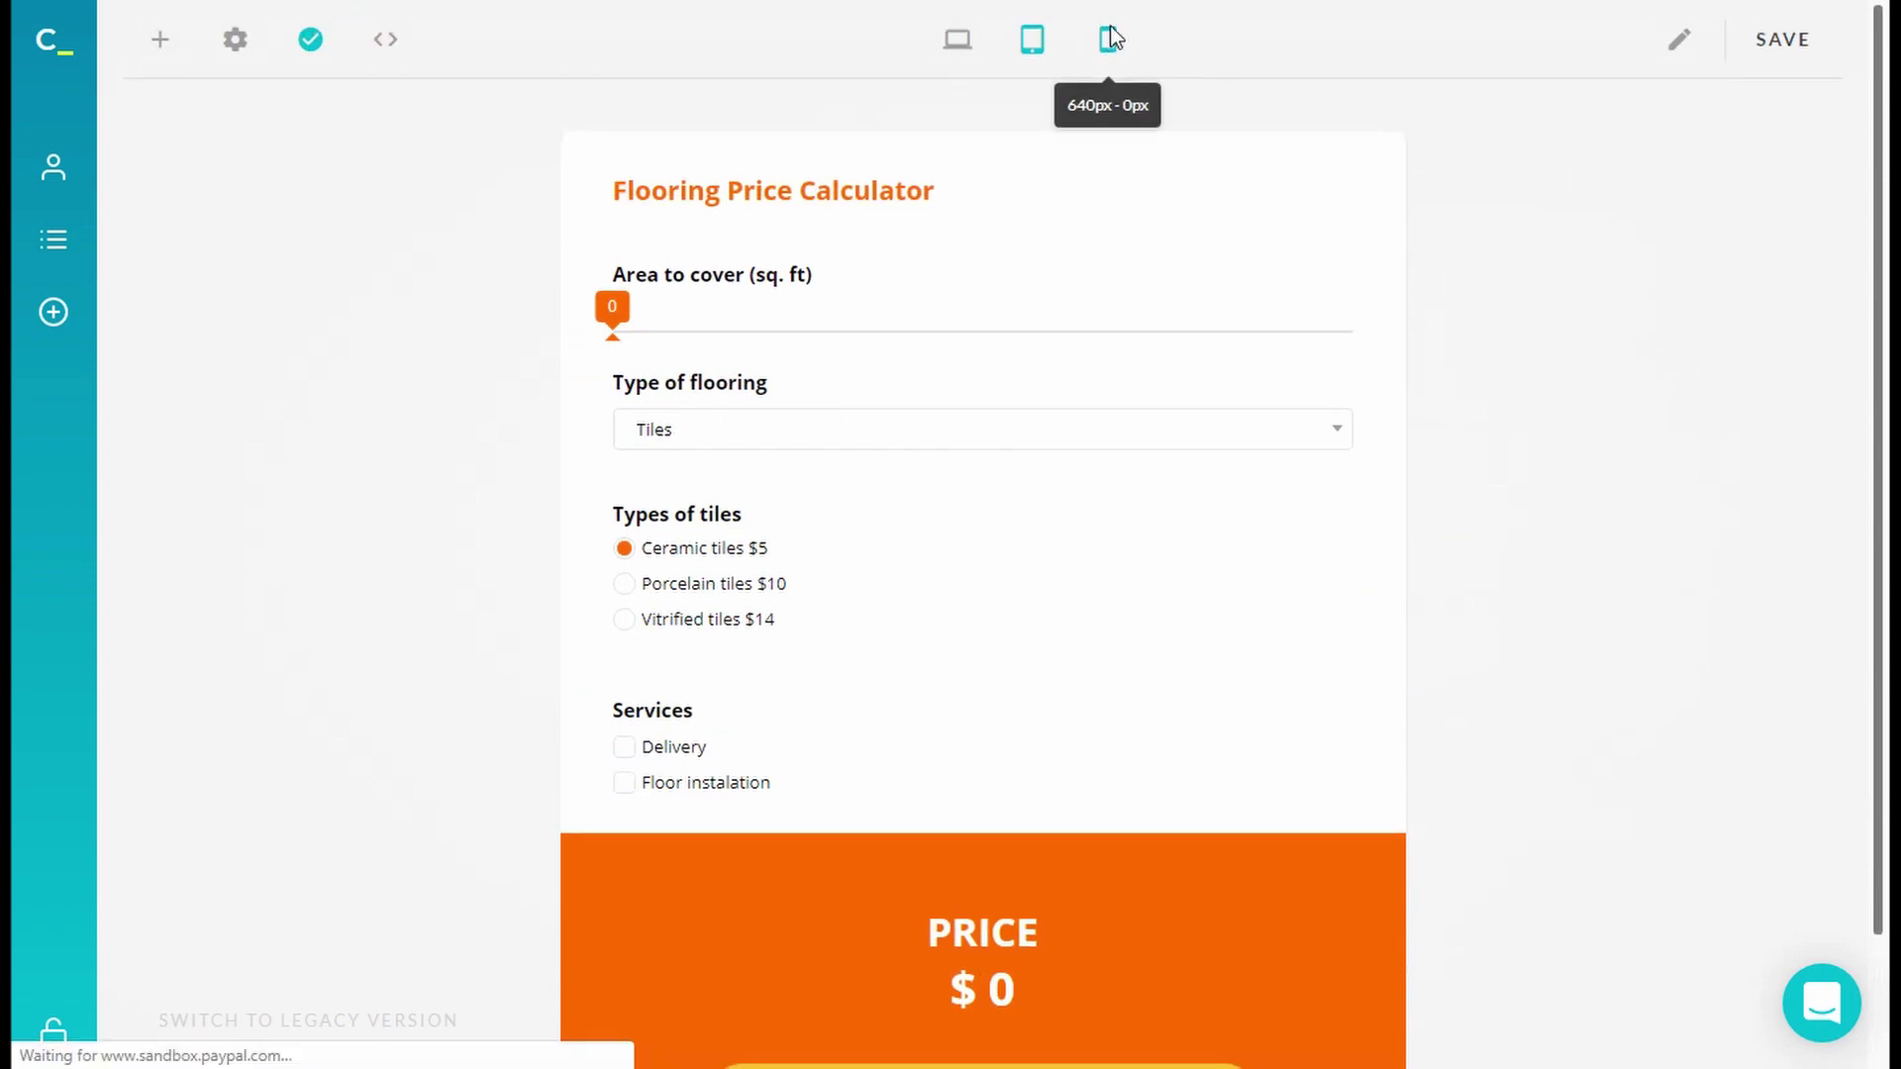
pyautogui.scroll(-2, 1069, 396)
pyautogui.moveTo(791, 198); pyautogui.dragTo(990, 198)
pyautogui.click(1061, 297)
pyautogui.click(1028, 433)
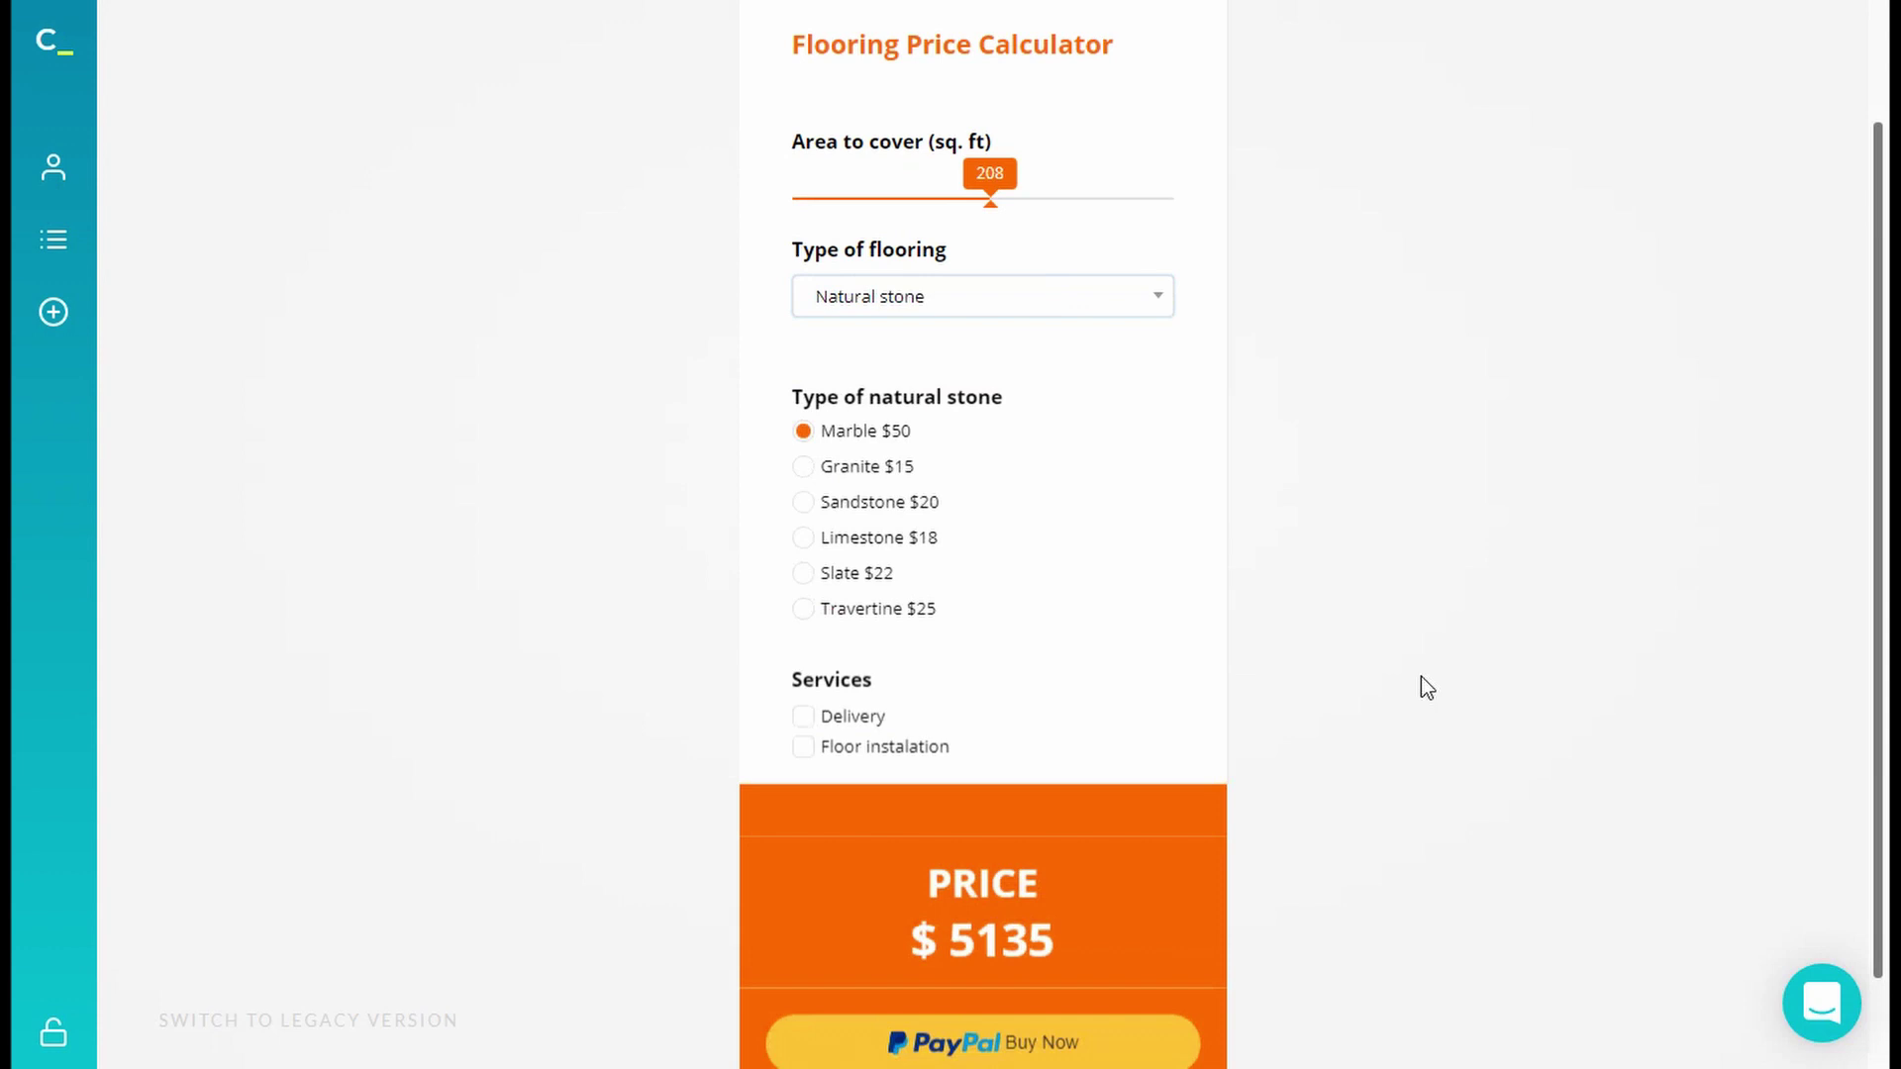
# Review the phone and tablet layouts, then return the preview to desktop width.
pyautogui.scroll(-1, 1139, 704)
pyautogui.scroll(3, 1168, 760)
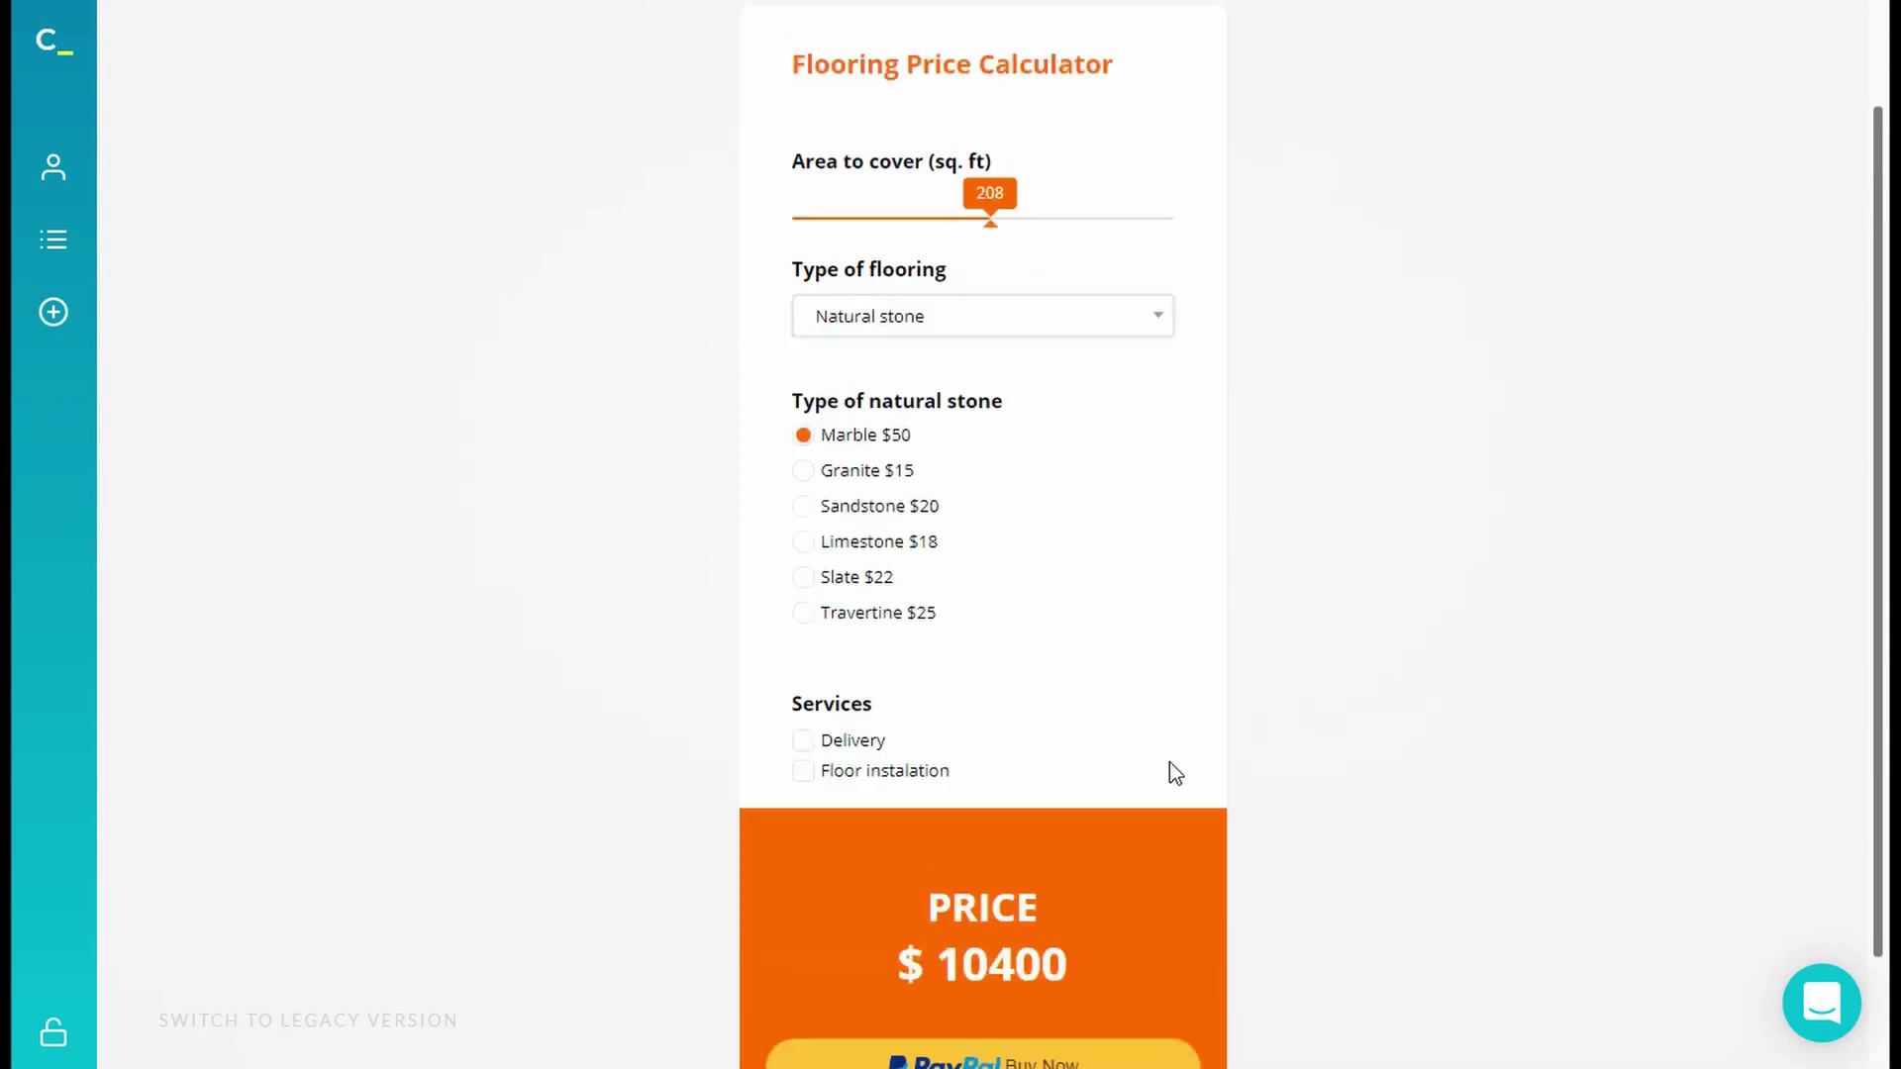
pyautogui.scroll(-3, 1168, 762)
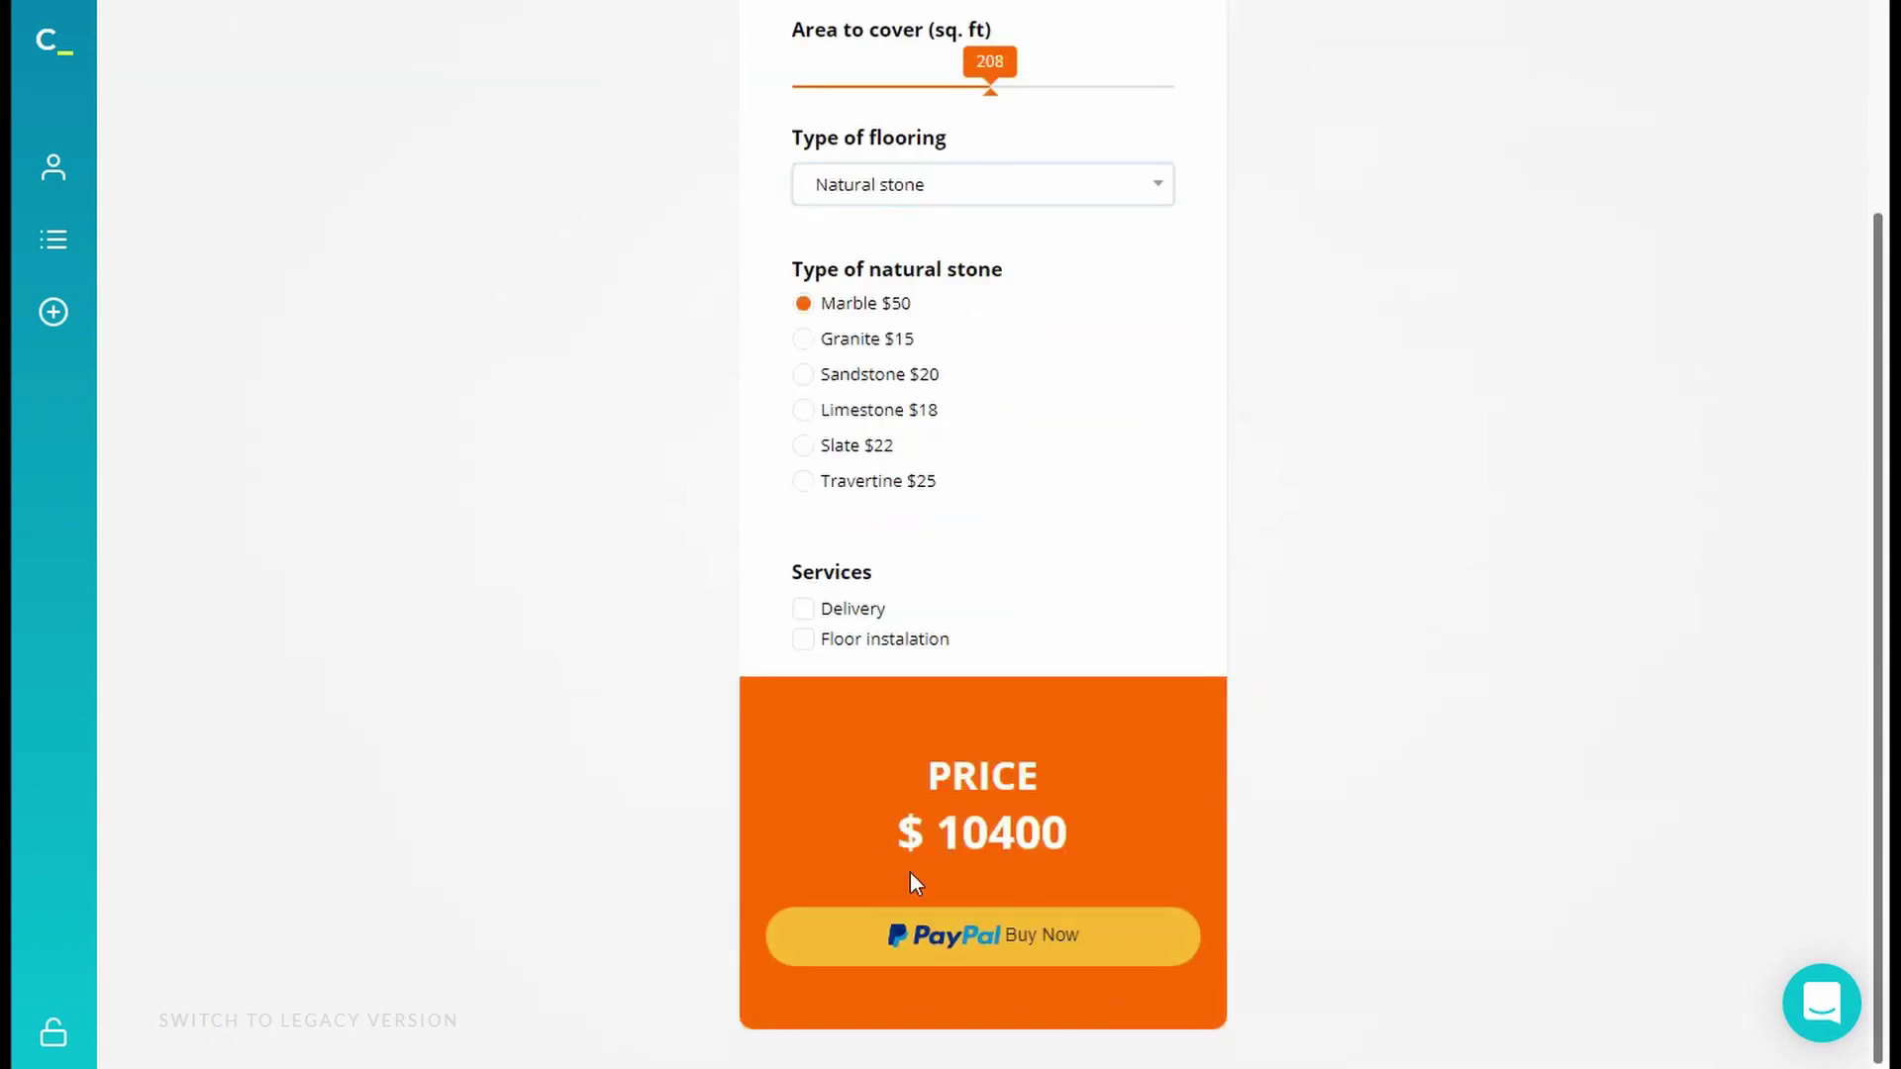
pyautogui.scroll(3, 975, 922)
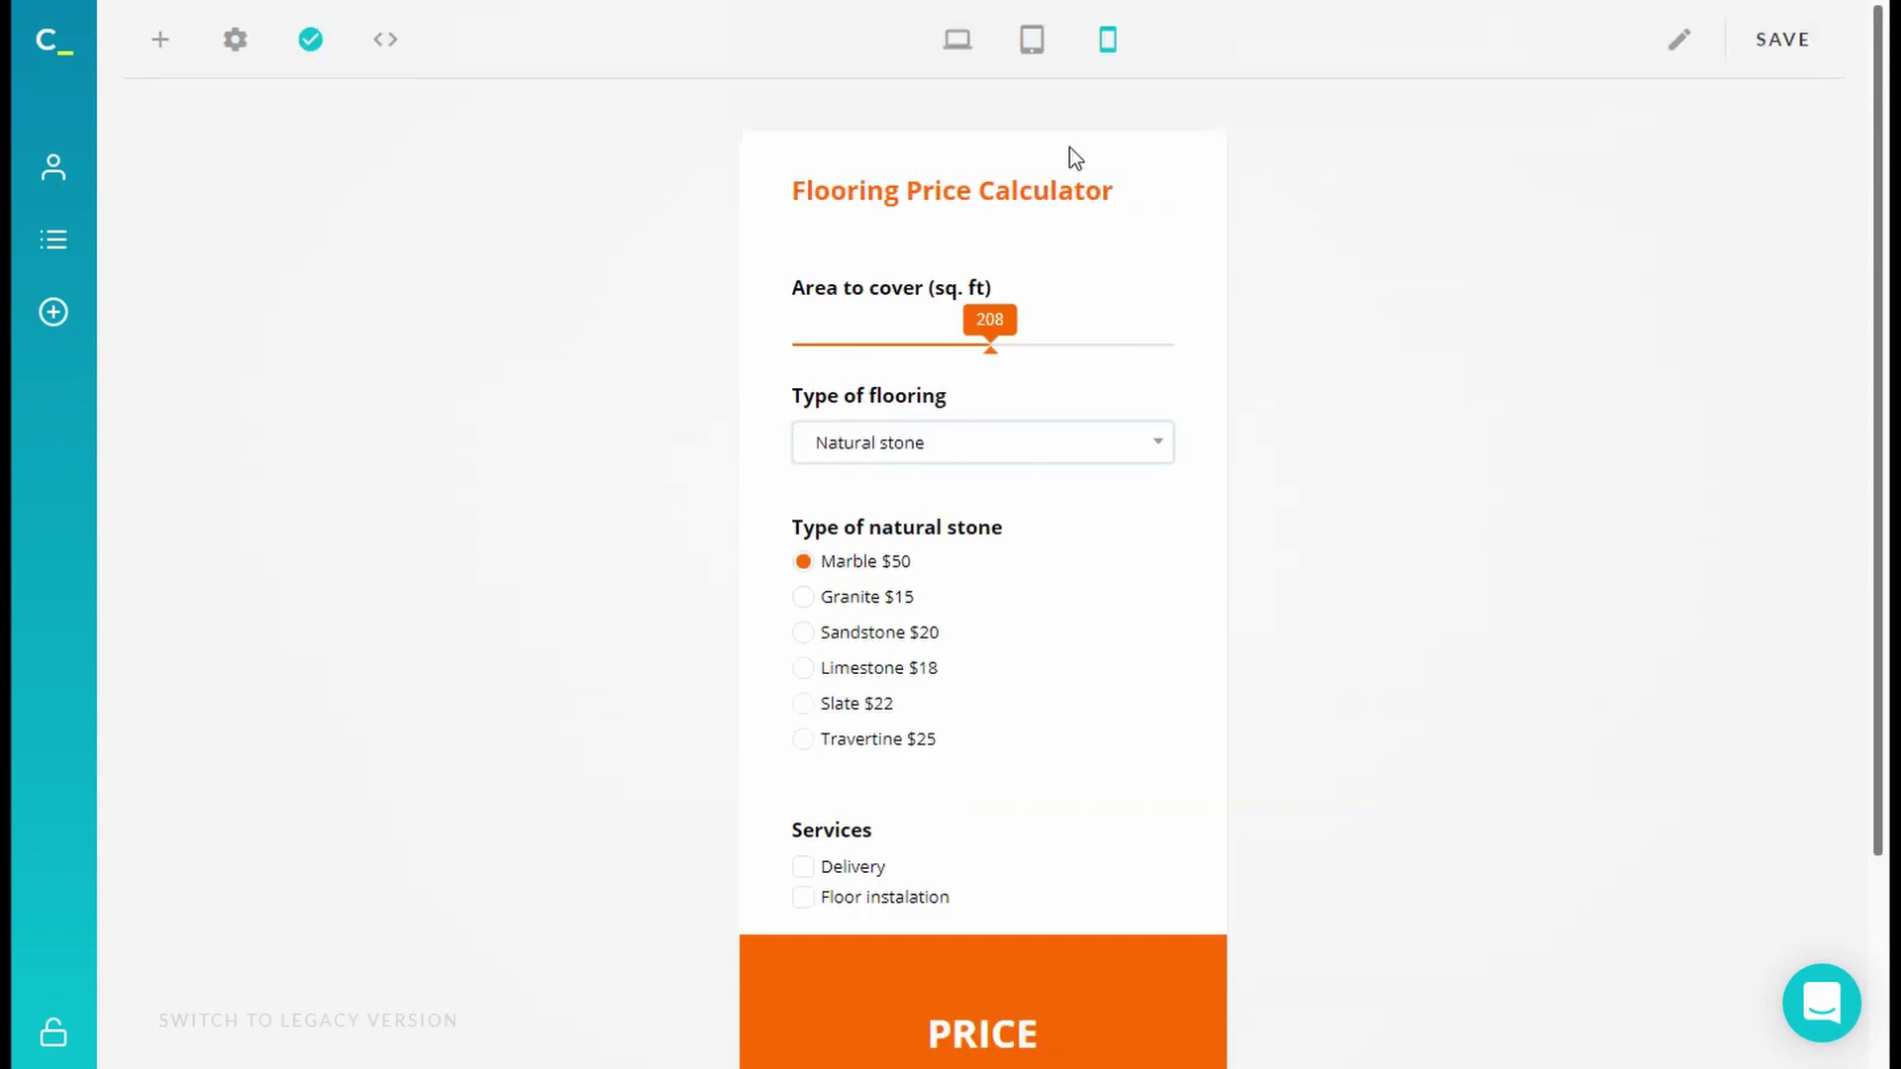
pyautogui.click(1035, 49)
pyautogui.scroll(-2, 1069, 458)
pyautogui.scroll(2, 1079, 343)
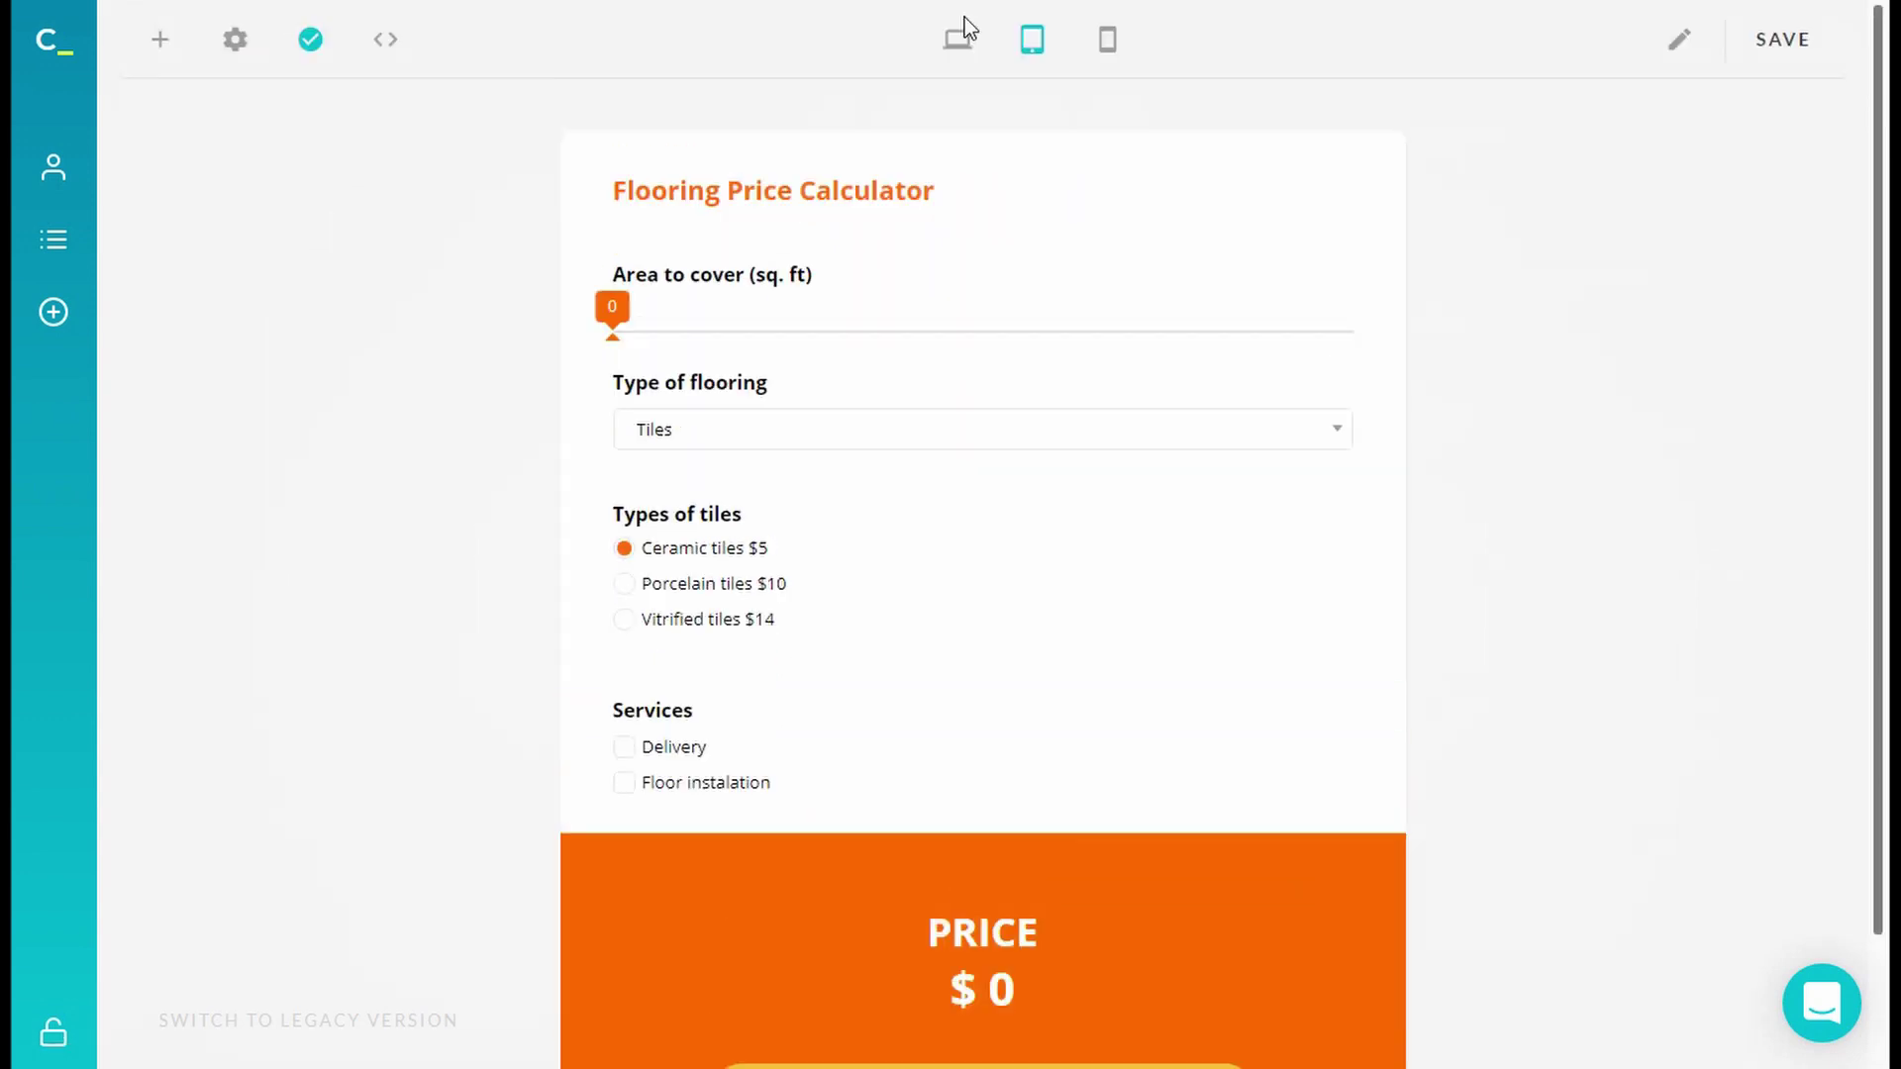
pyautogui.click(966, 40)
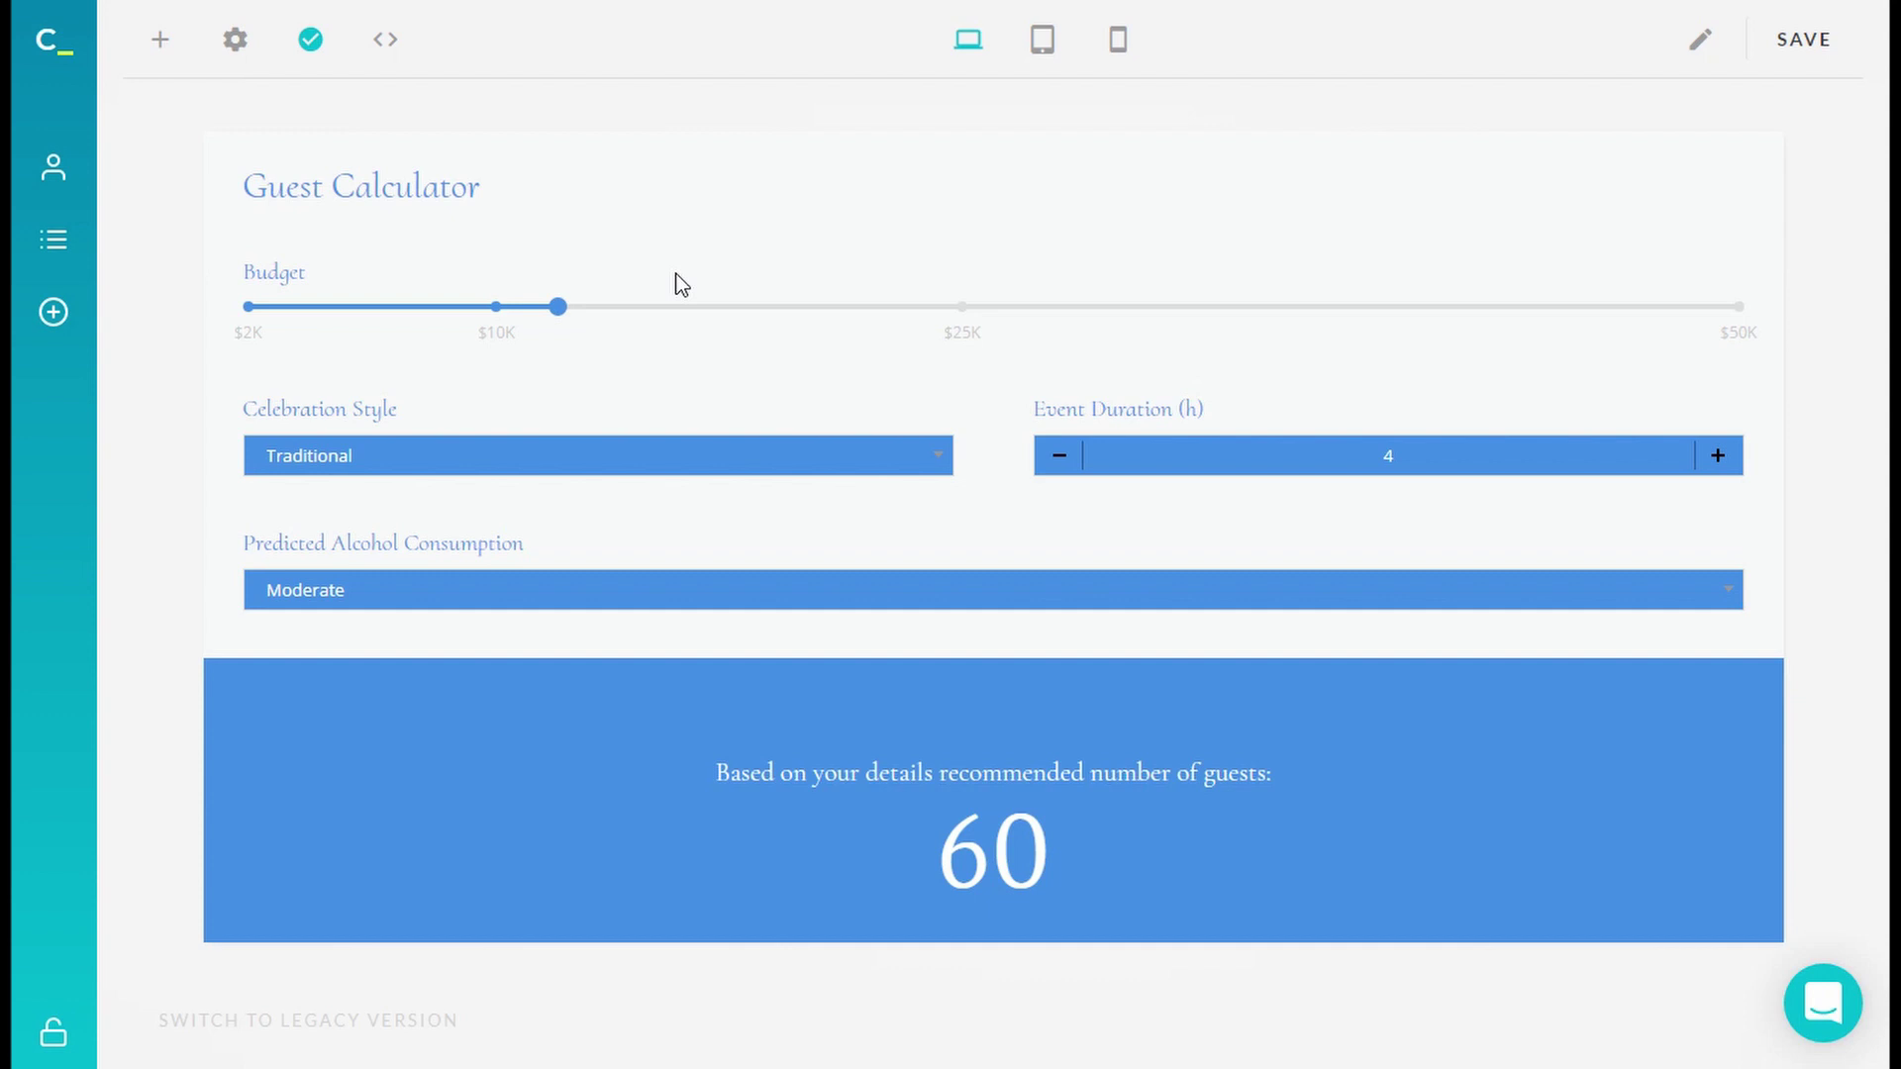
# Raise the Guest Calculator budget past $25K and preview it at tablet and phone widths.
pyautogui.moveTo(564, 304); pyautogui.dragTo(1107, 357)
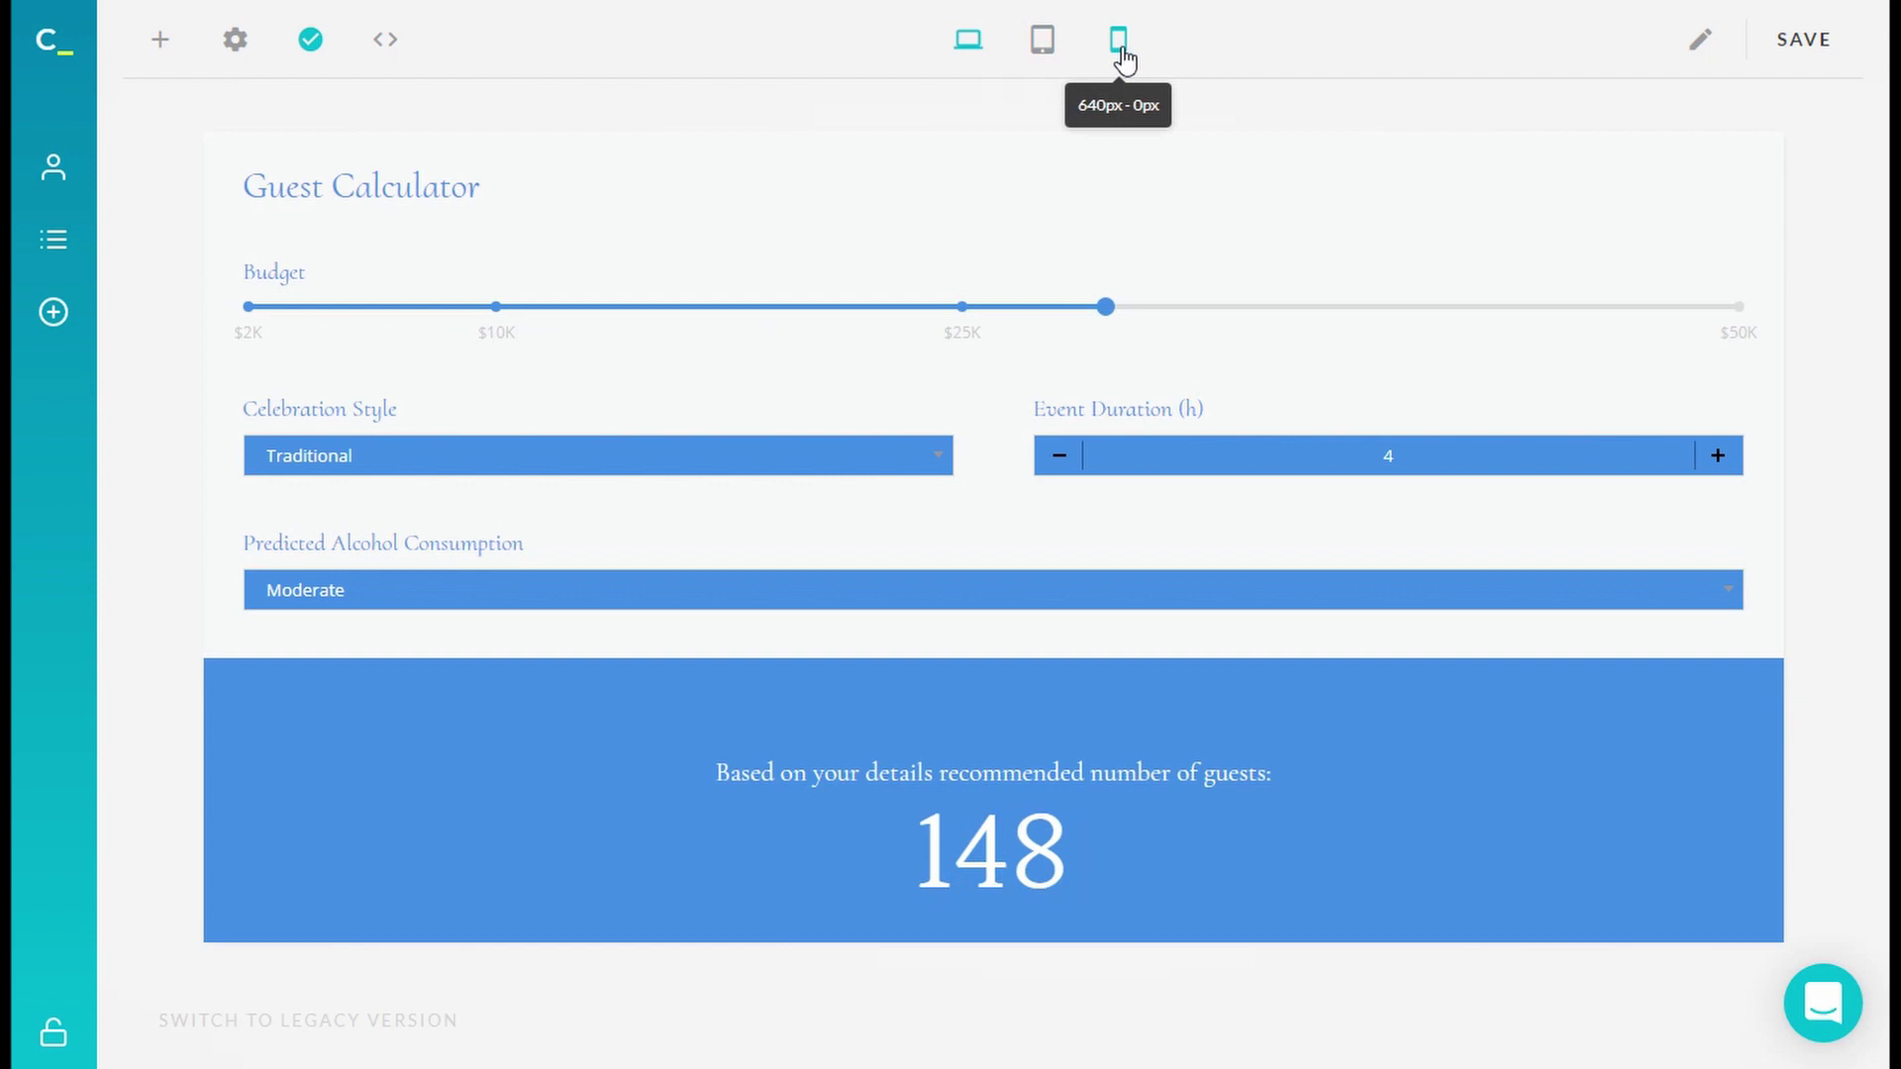
pyautogui.click(1042, 44)
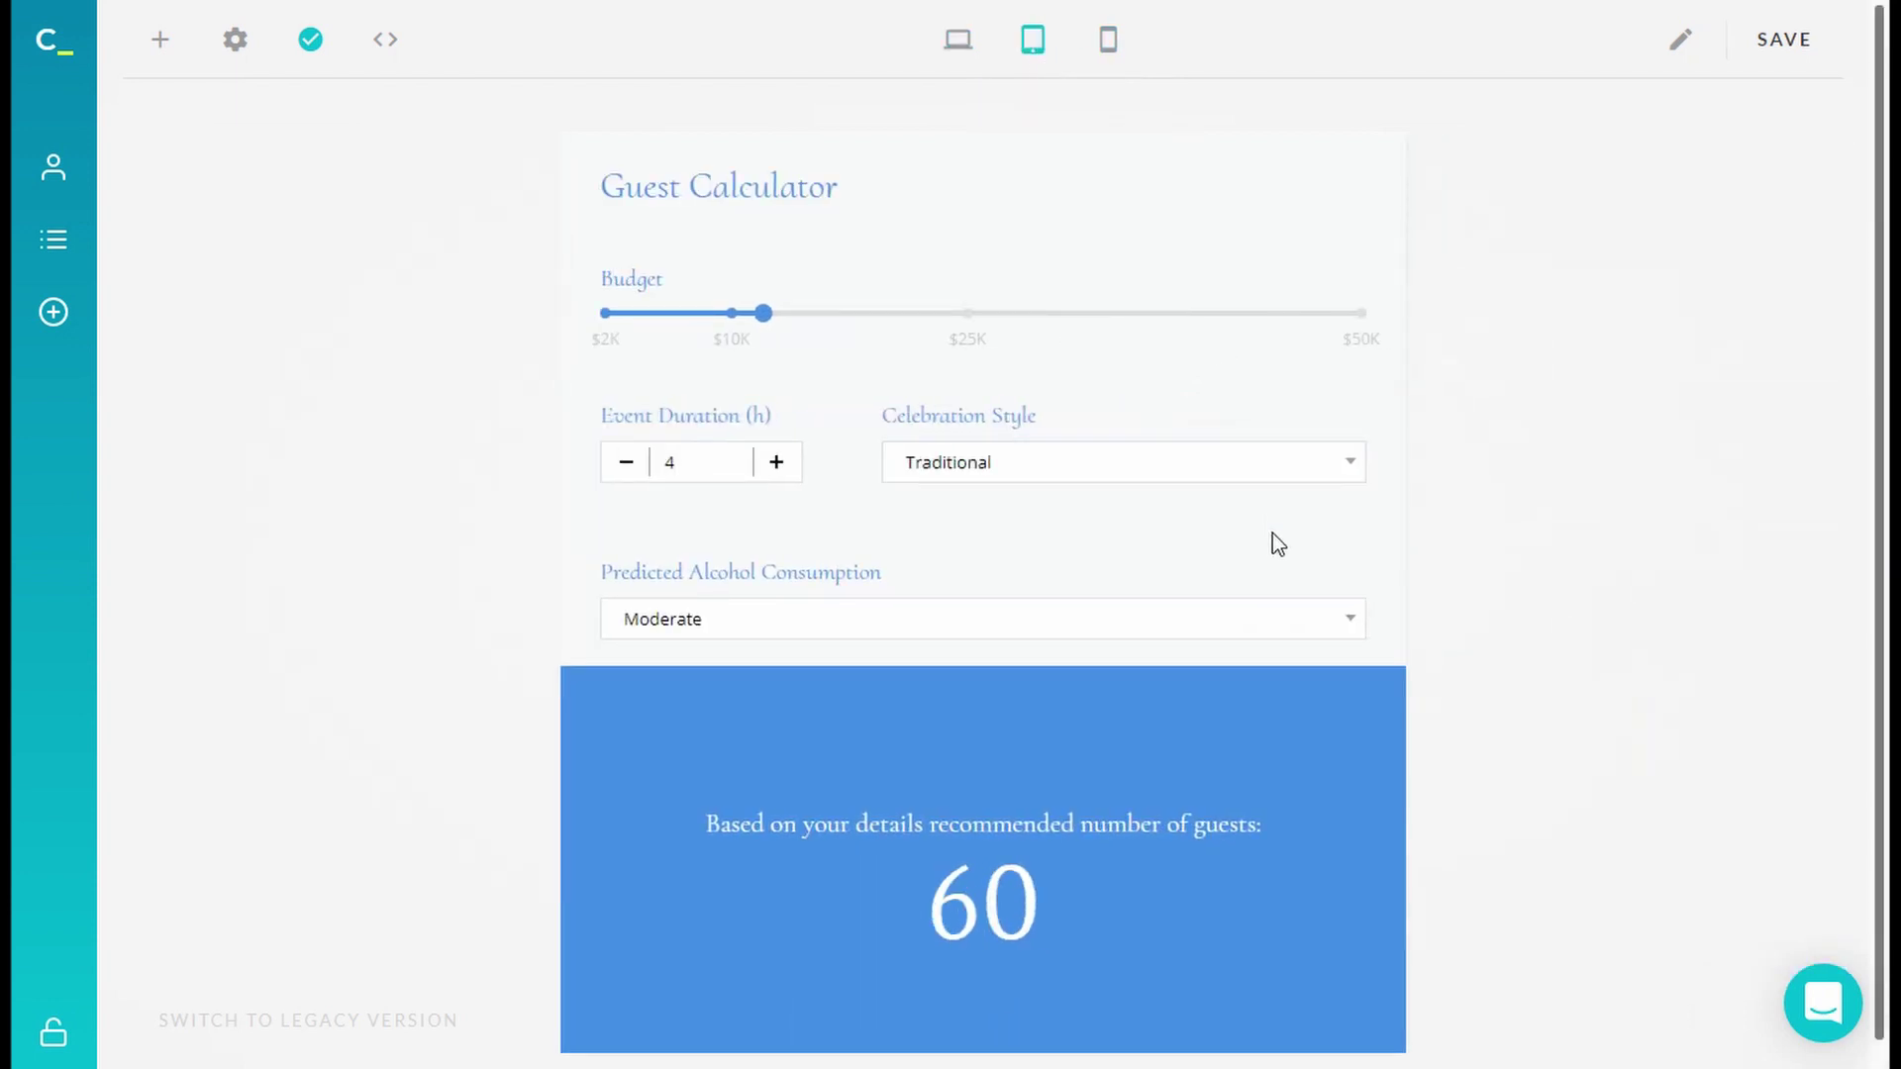
pyautogui.click(1108, 40)
pyautogui.scroll(-1, 1138, 346)
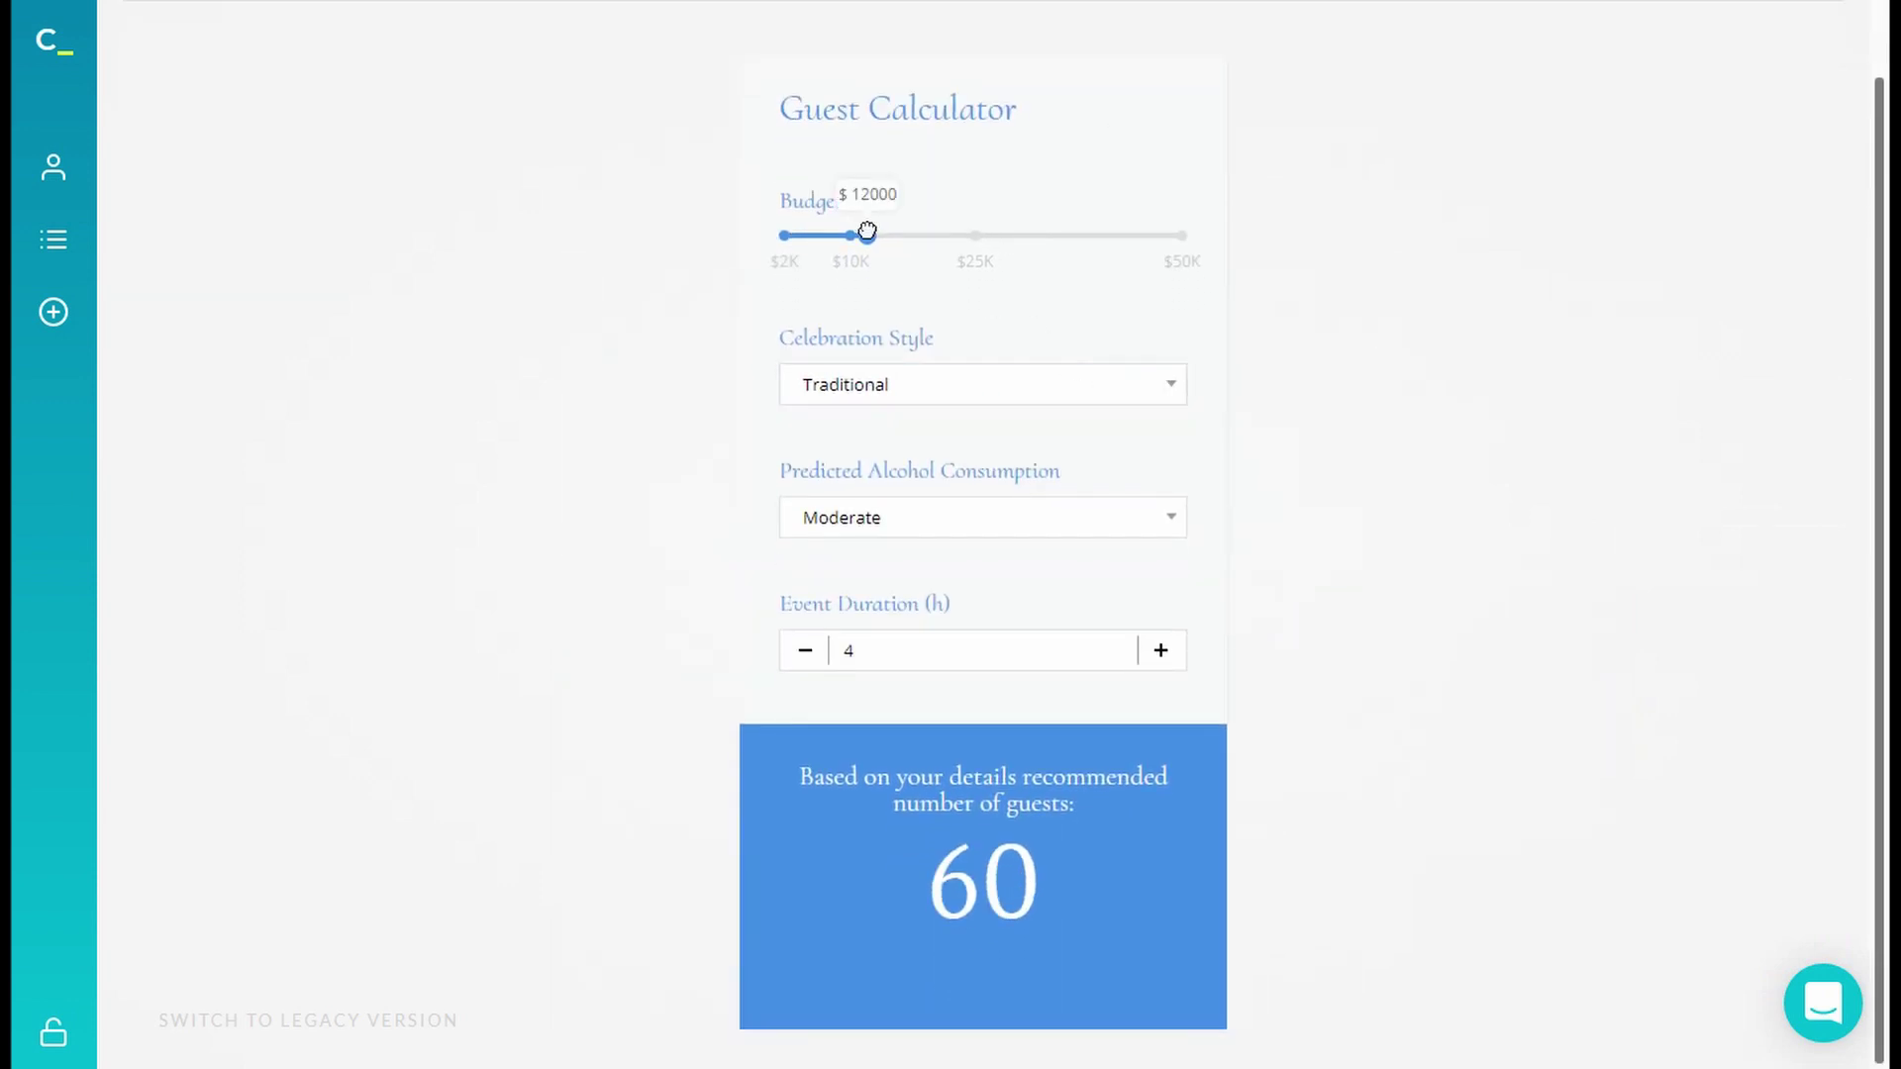
# At phone width, raise the budget to about $40K and choose Upscale style for 97 guests.
pyautogui.moveTo(866, 235); pyautogui.dragTo(1088, 235)
pyautogui.click(1082, 396)
pyautogui.click(1044, 565)
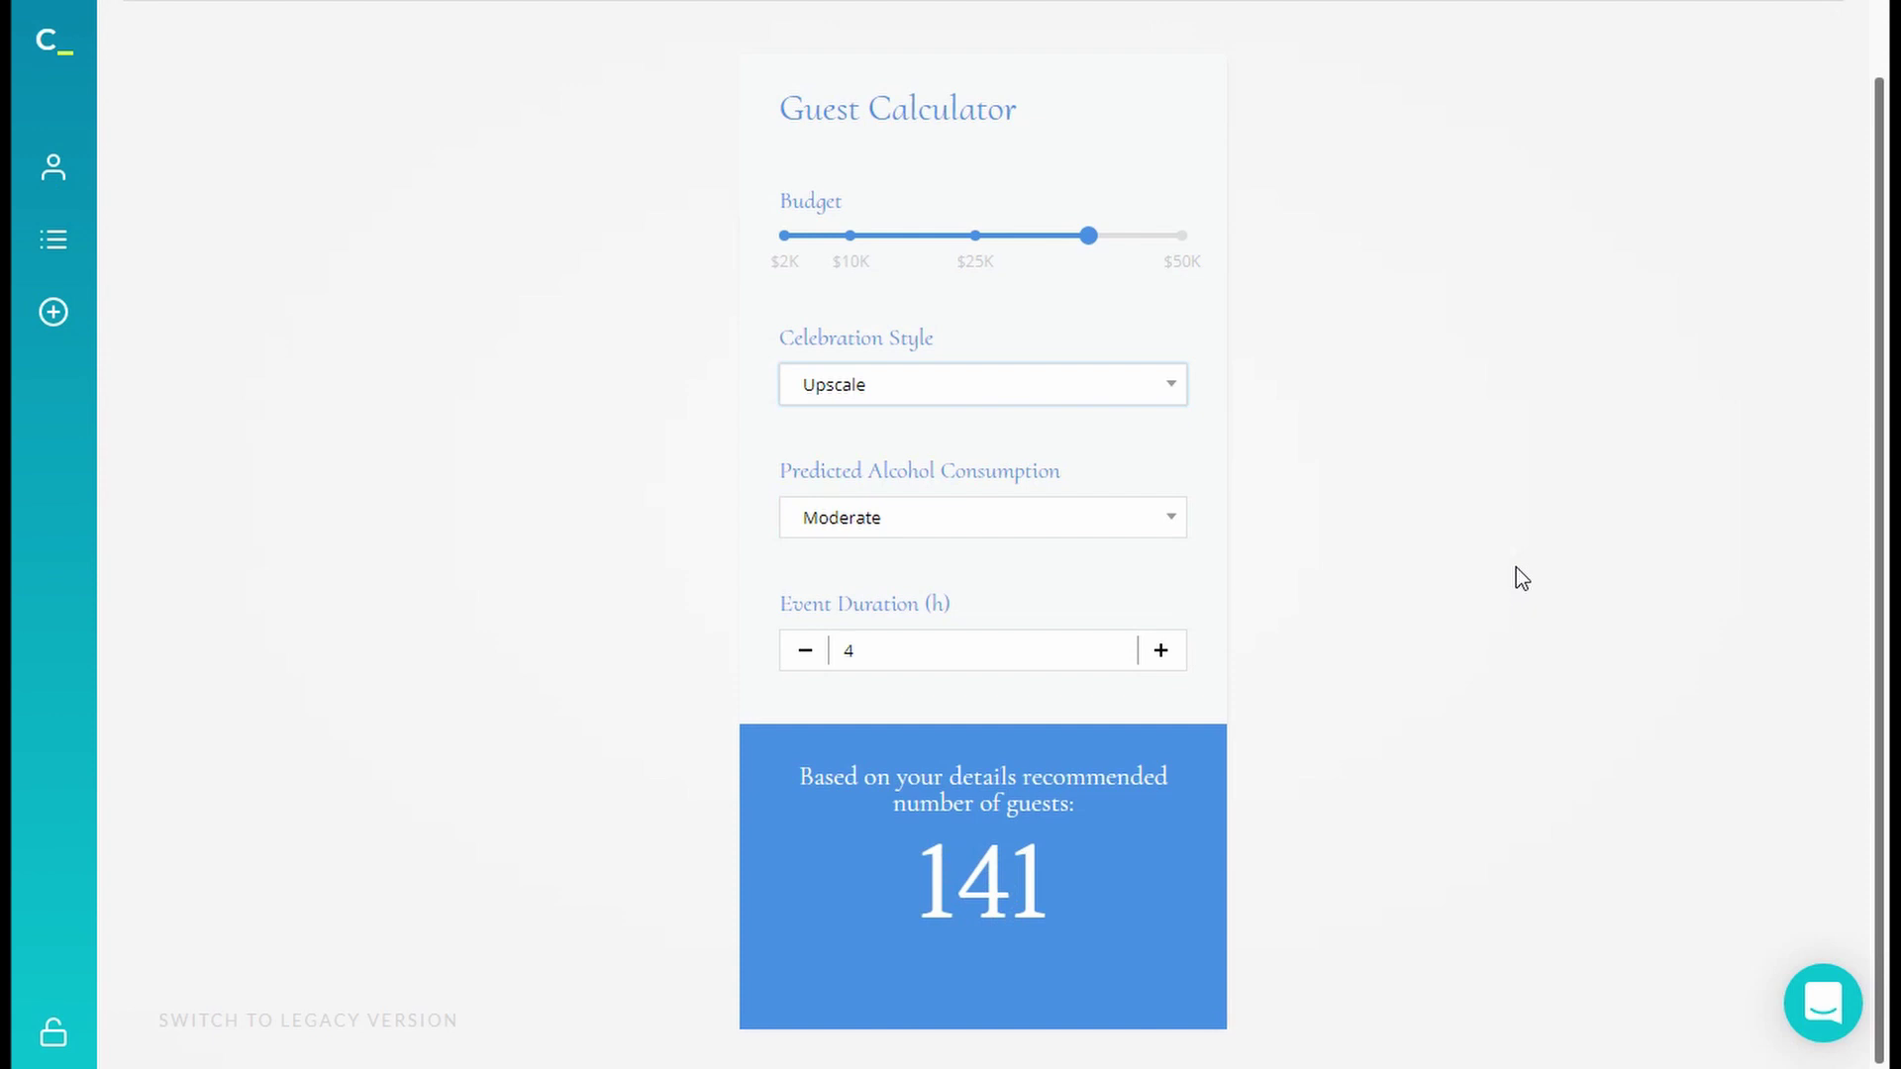
pyautogui.scroll(1, 1359, 493)
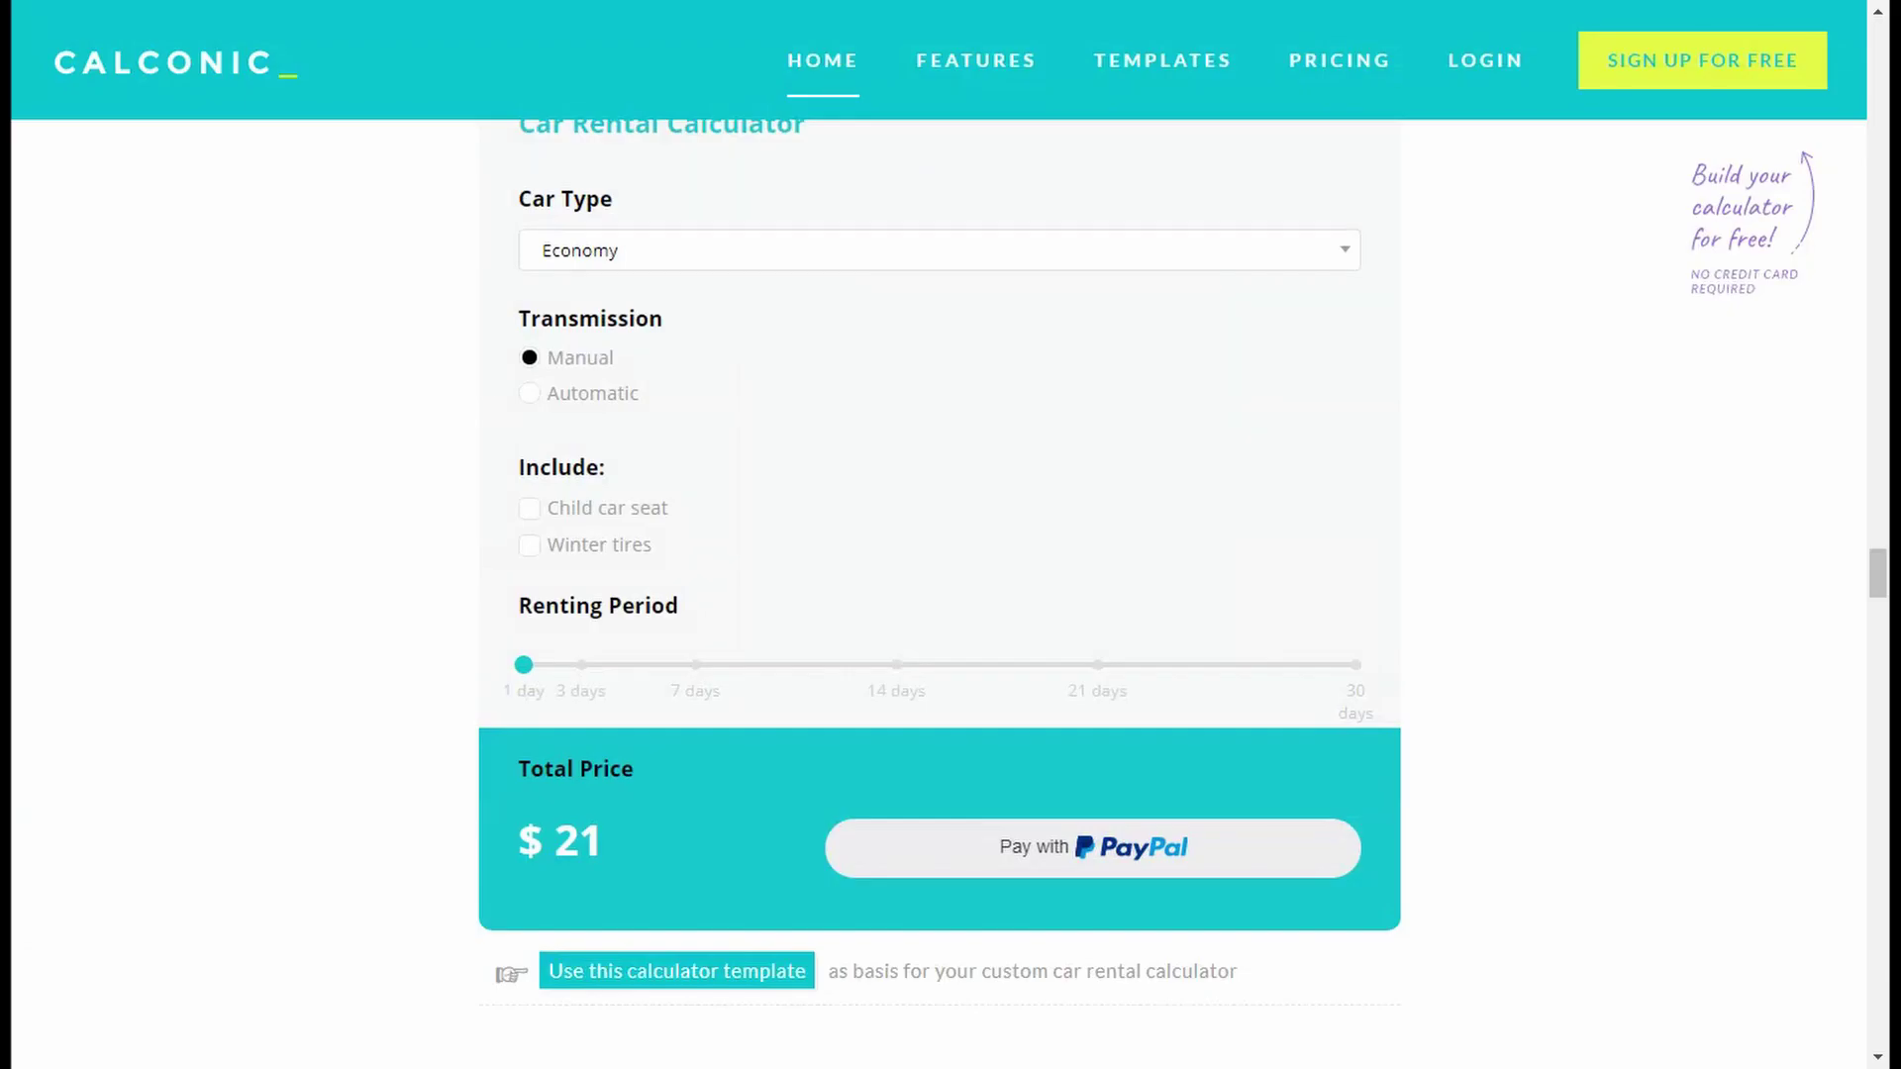
# Scroll through the Car Rental Calculator template on the templates page.
pyautogui.scroll(1, 992, 432)
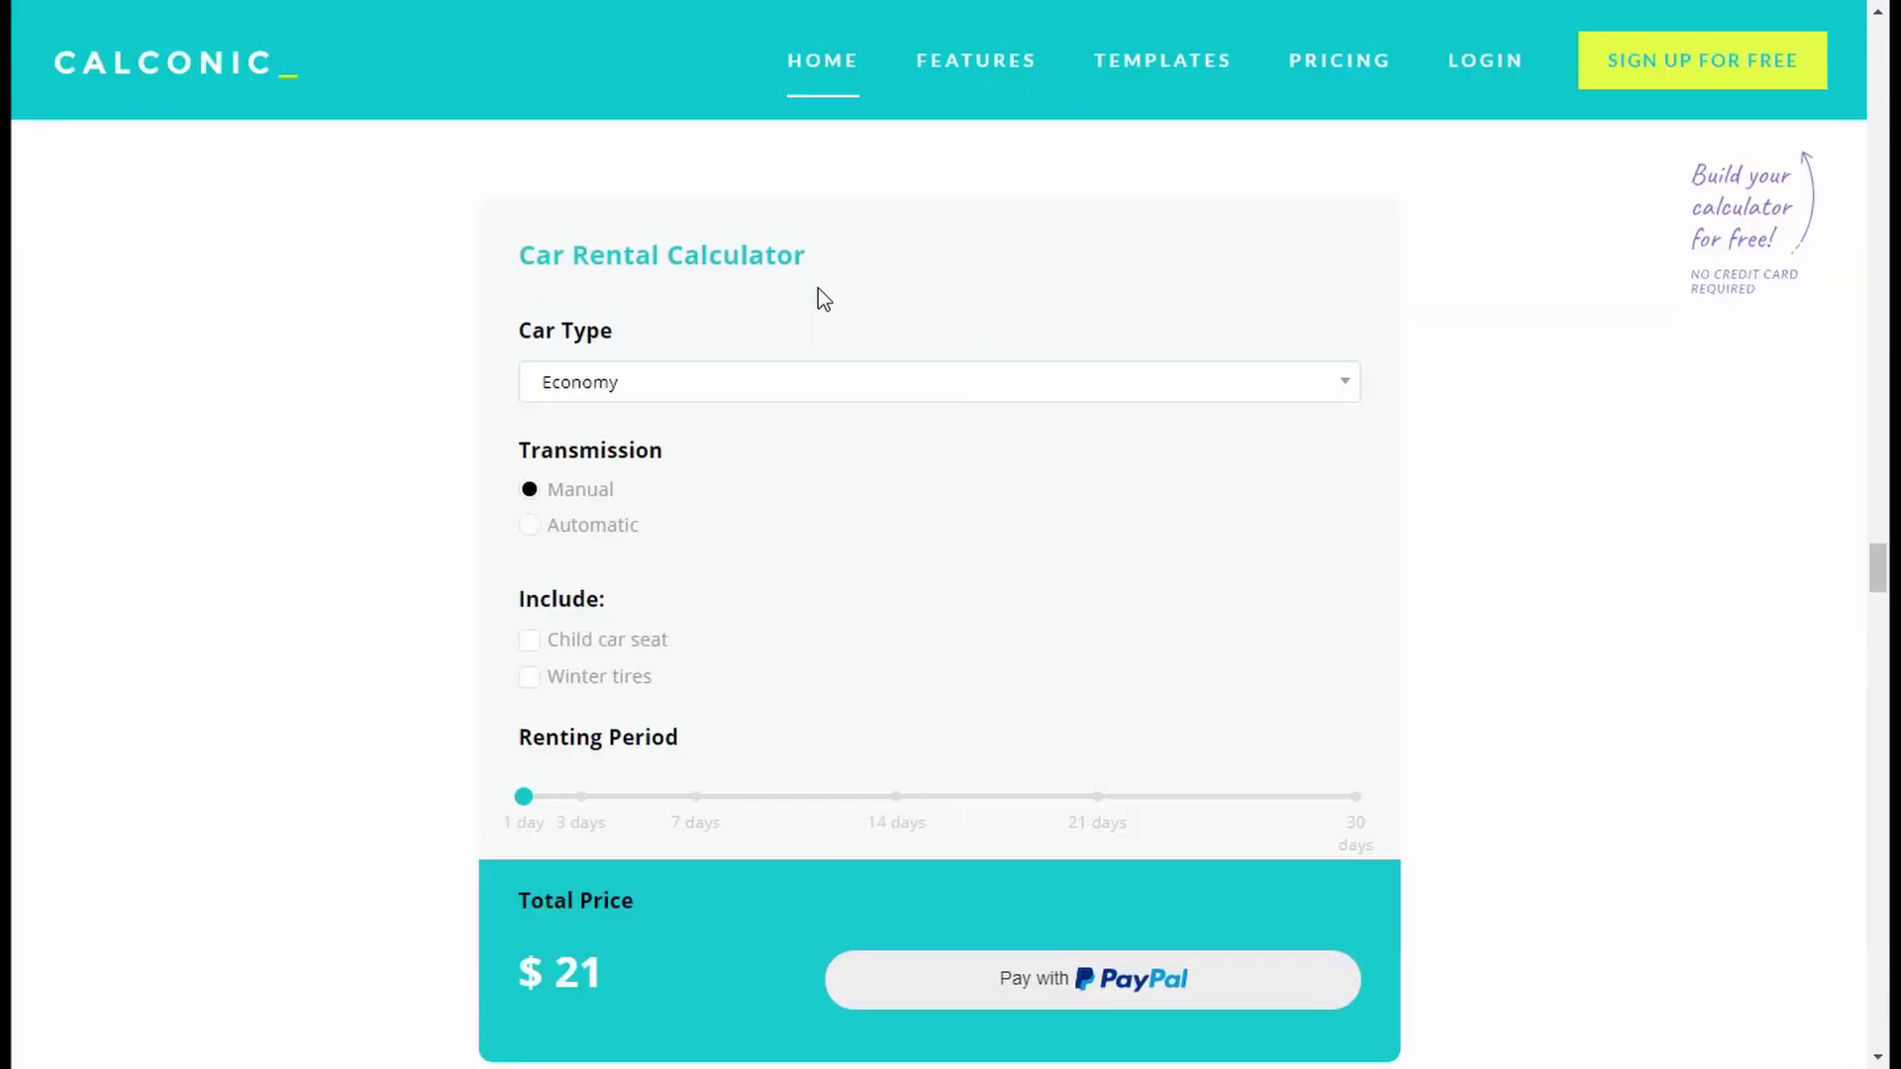
pyautogui.scroll(5, 824, 297)
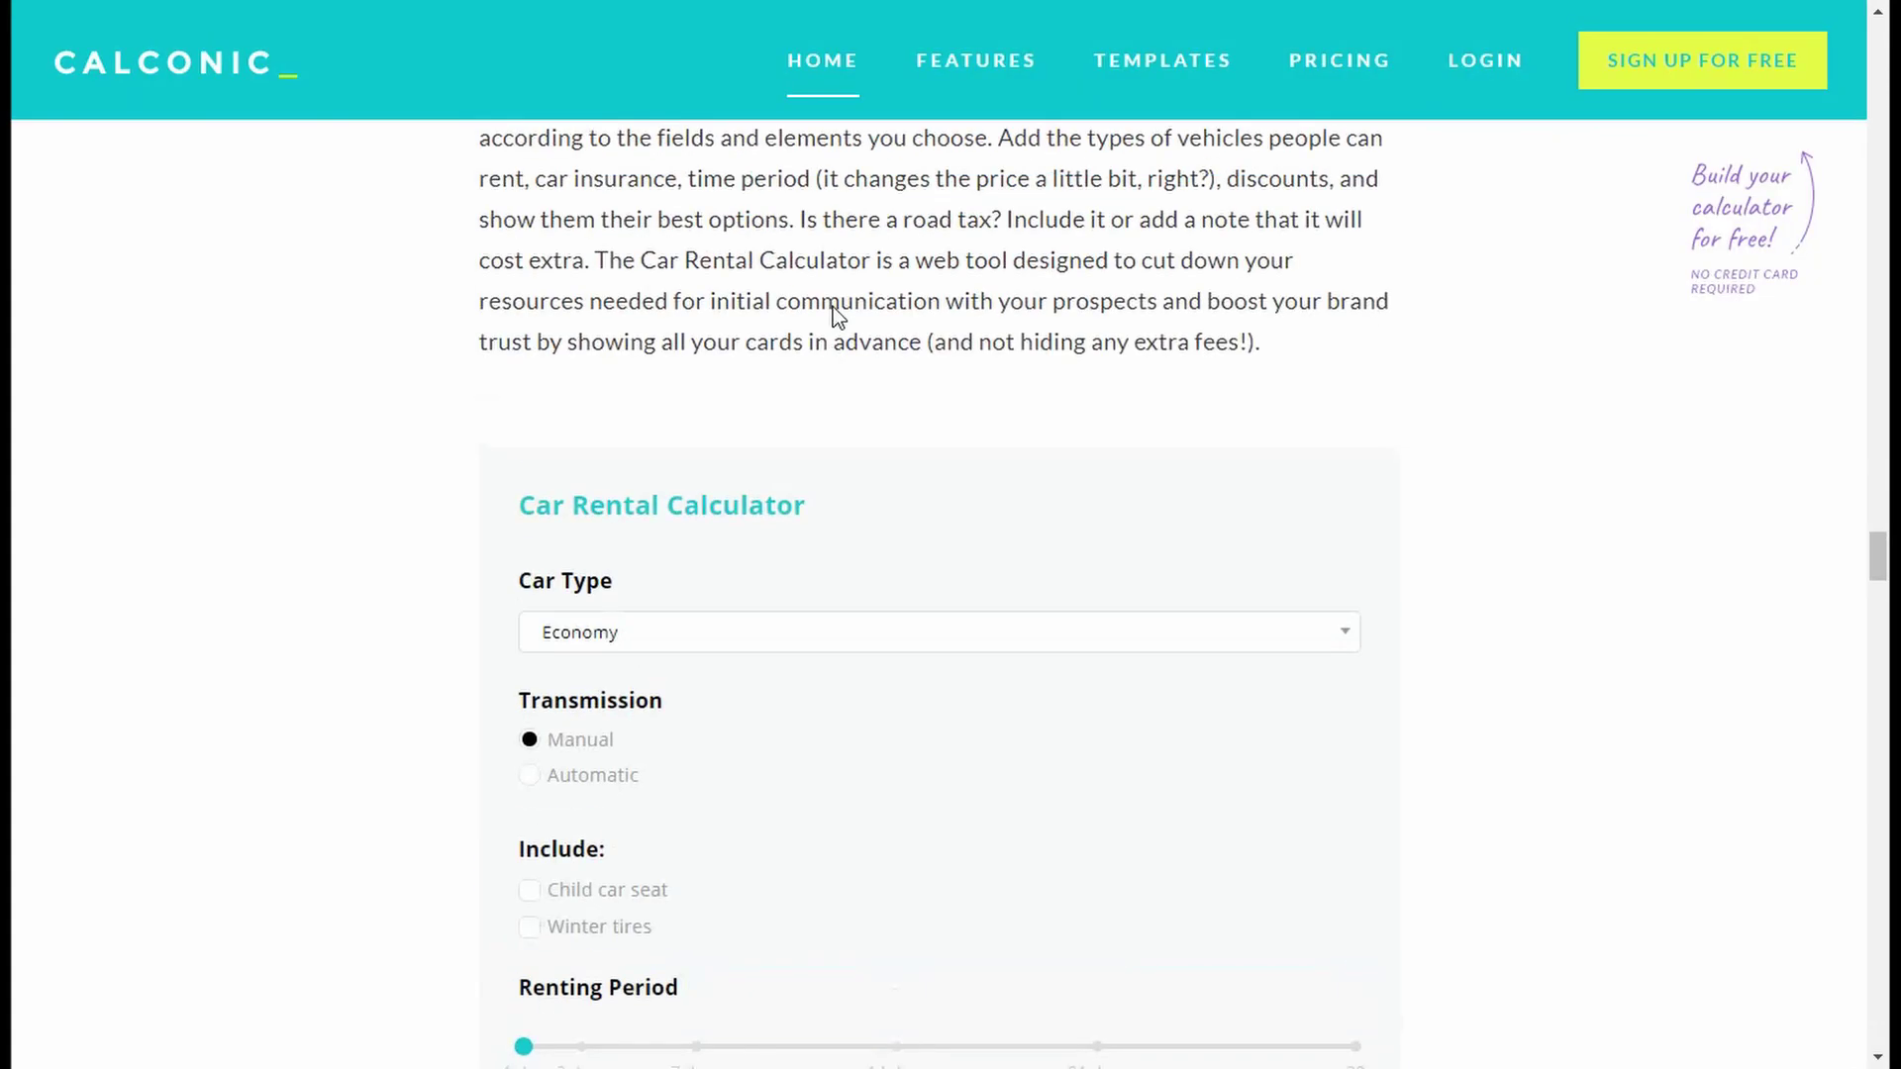
pyautogui.scroll(-4, 838, 317)
pyautogui.scroll(-9, 832, 308)
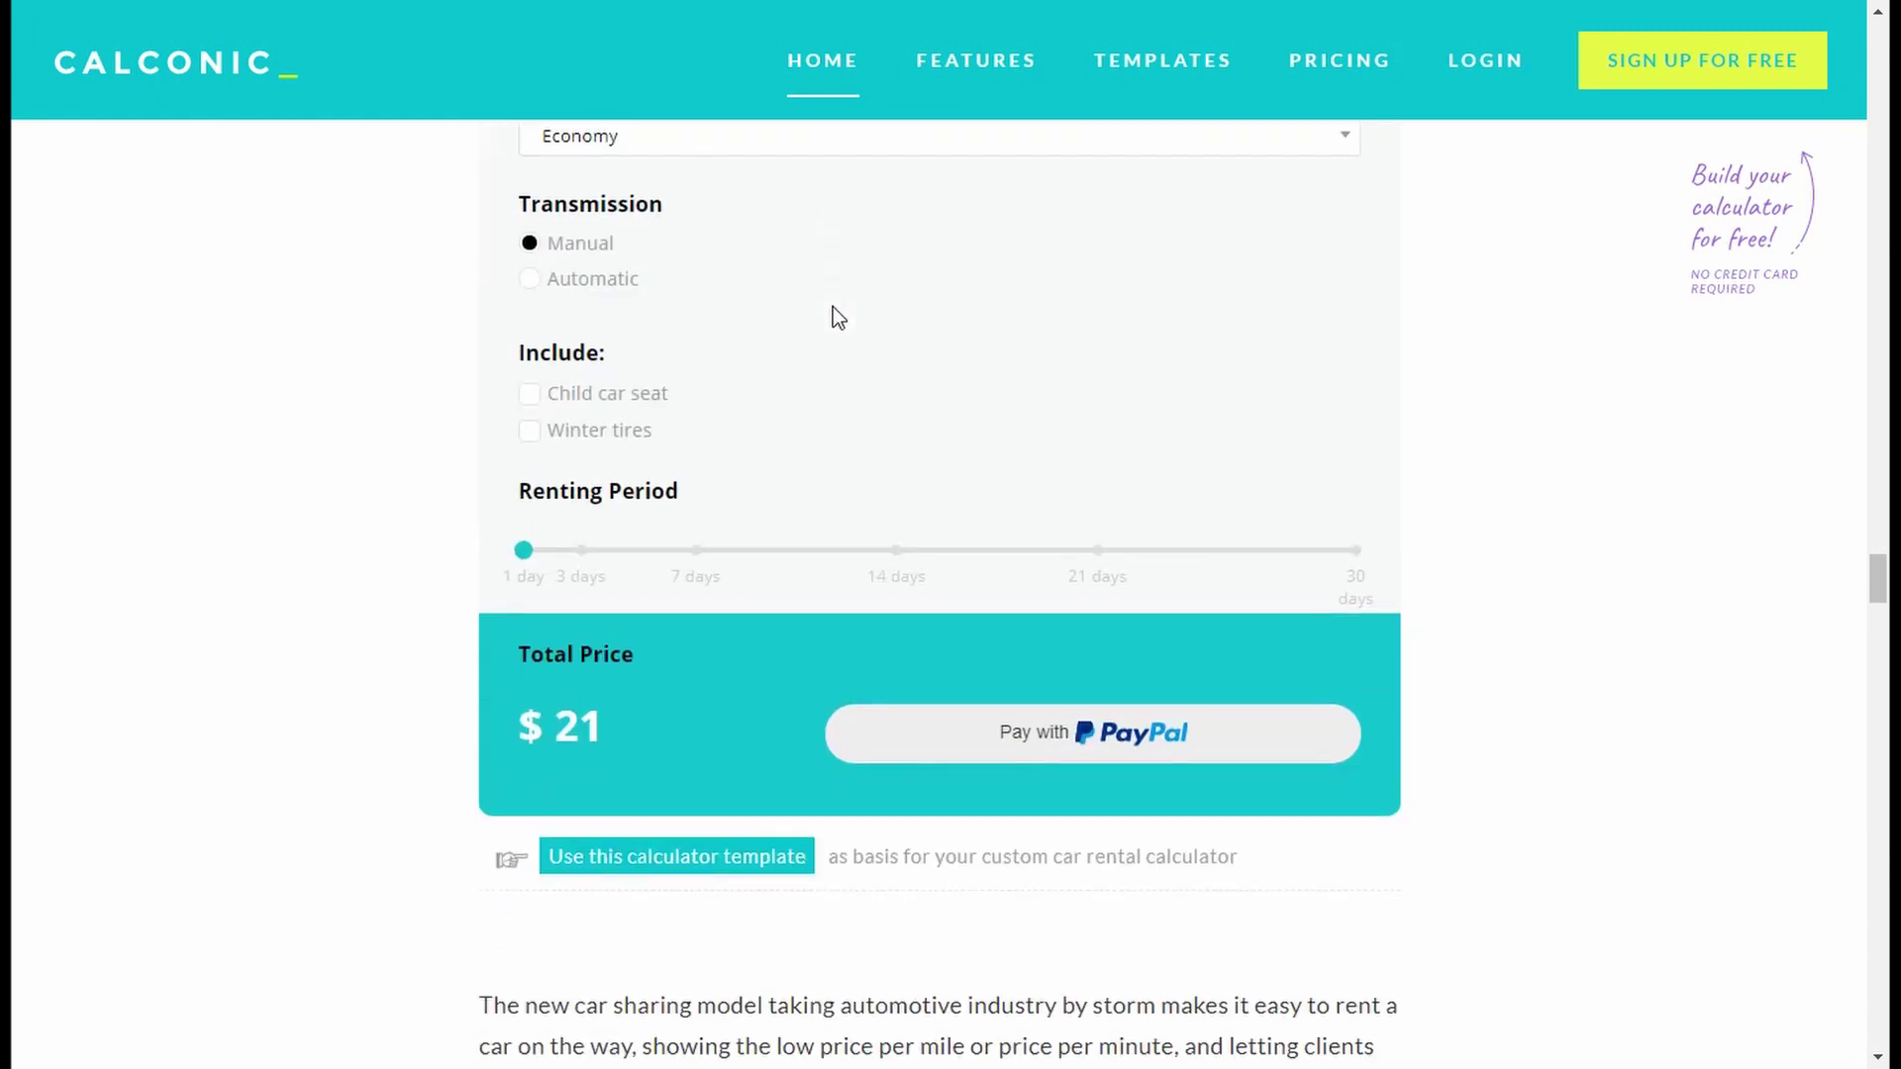
pyautogui.scroll(6, 833, 308)
pyautogui.scroll(1, 836, 315)
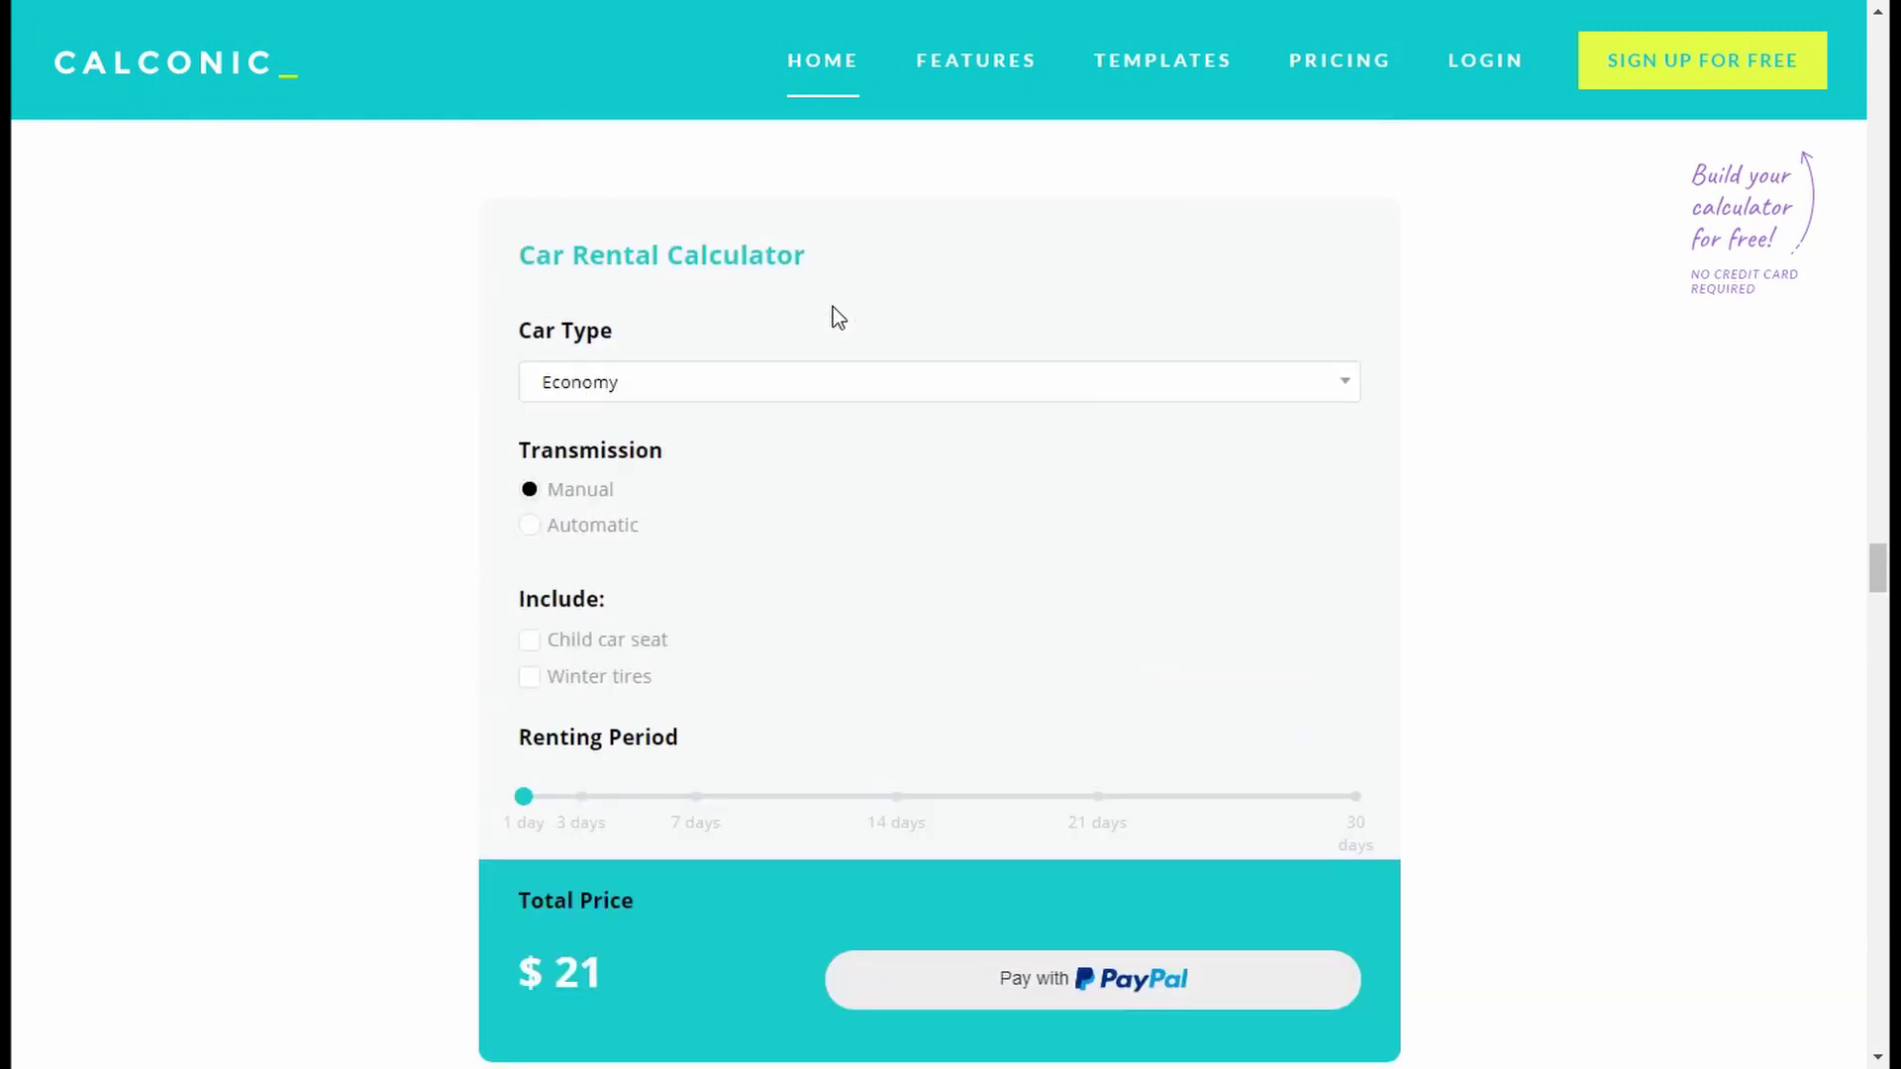
pyautogui.scroll(-1, 837, 315)
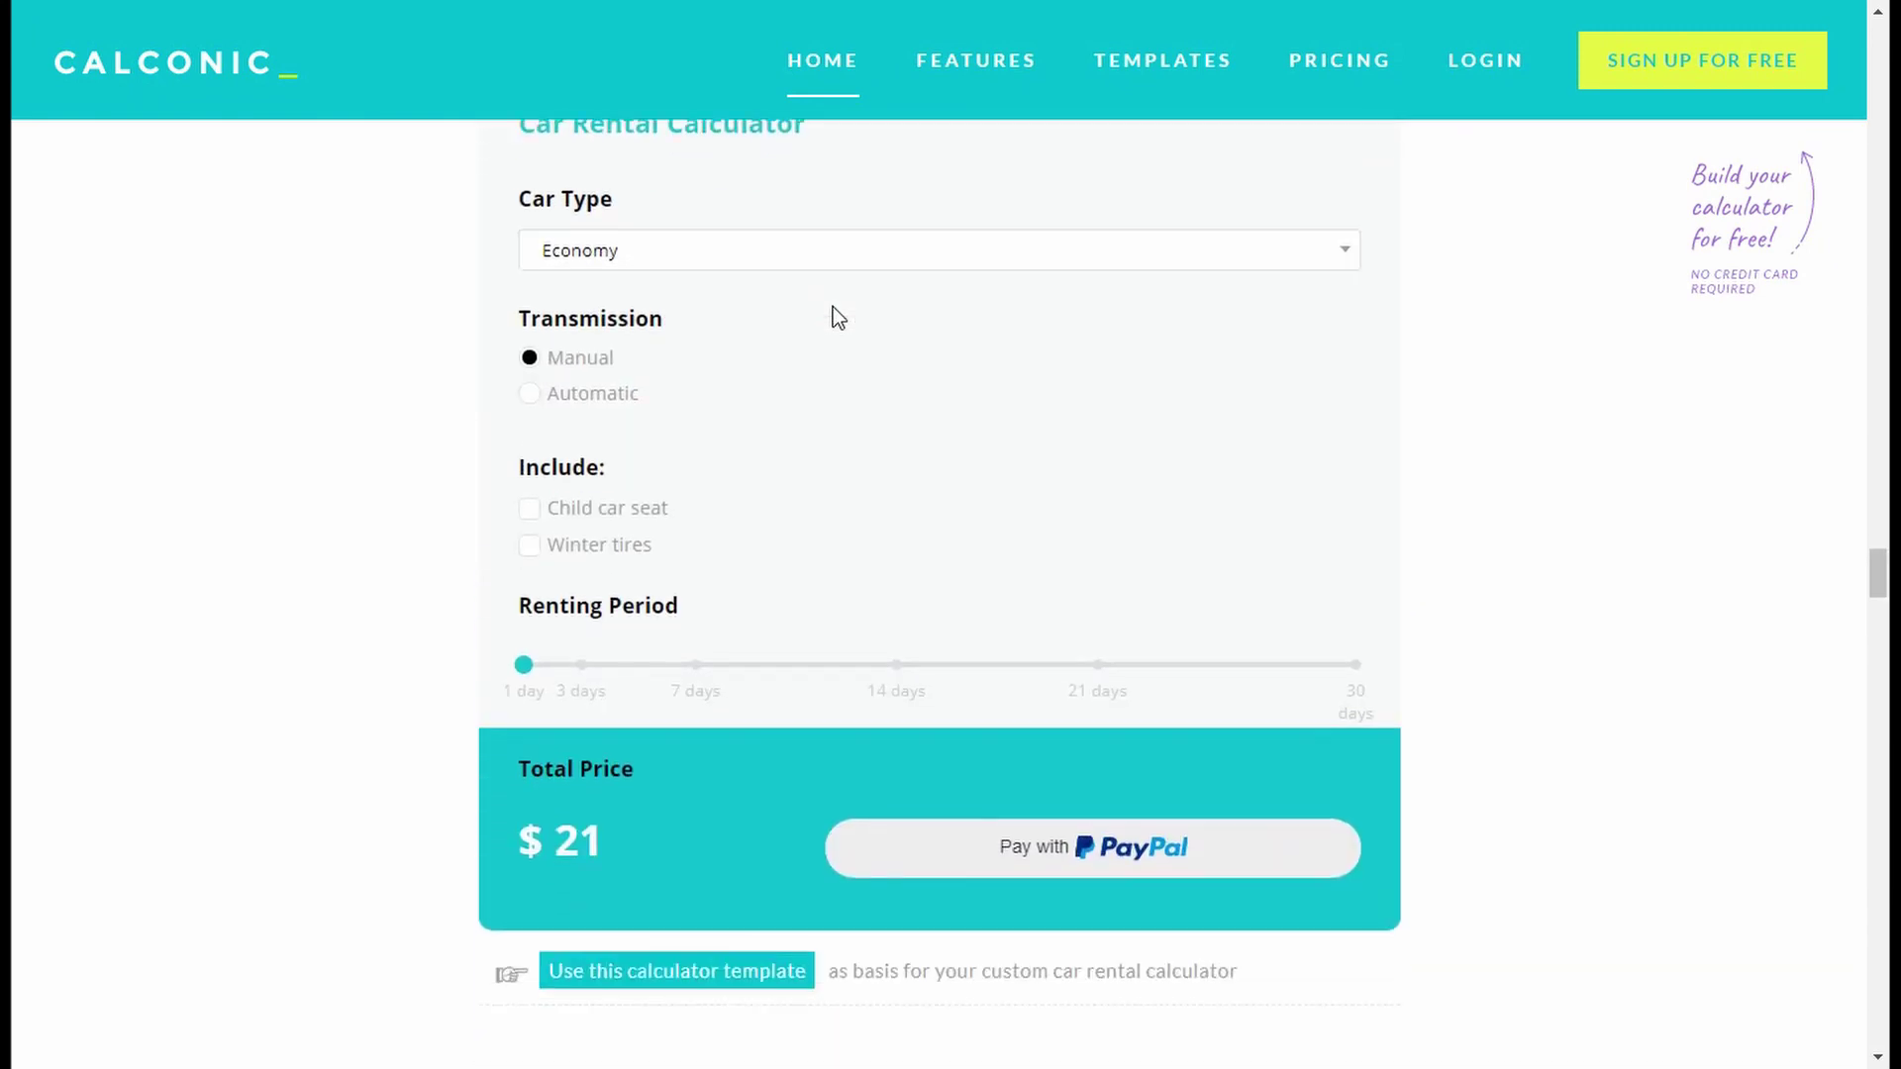
# Add a child car seat and set the renting period to about 17 days.
pyautogui.click(591, 515)
pyautogui.moveTo(523, 664); pyautogui.dragTo(985, 673)
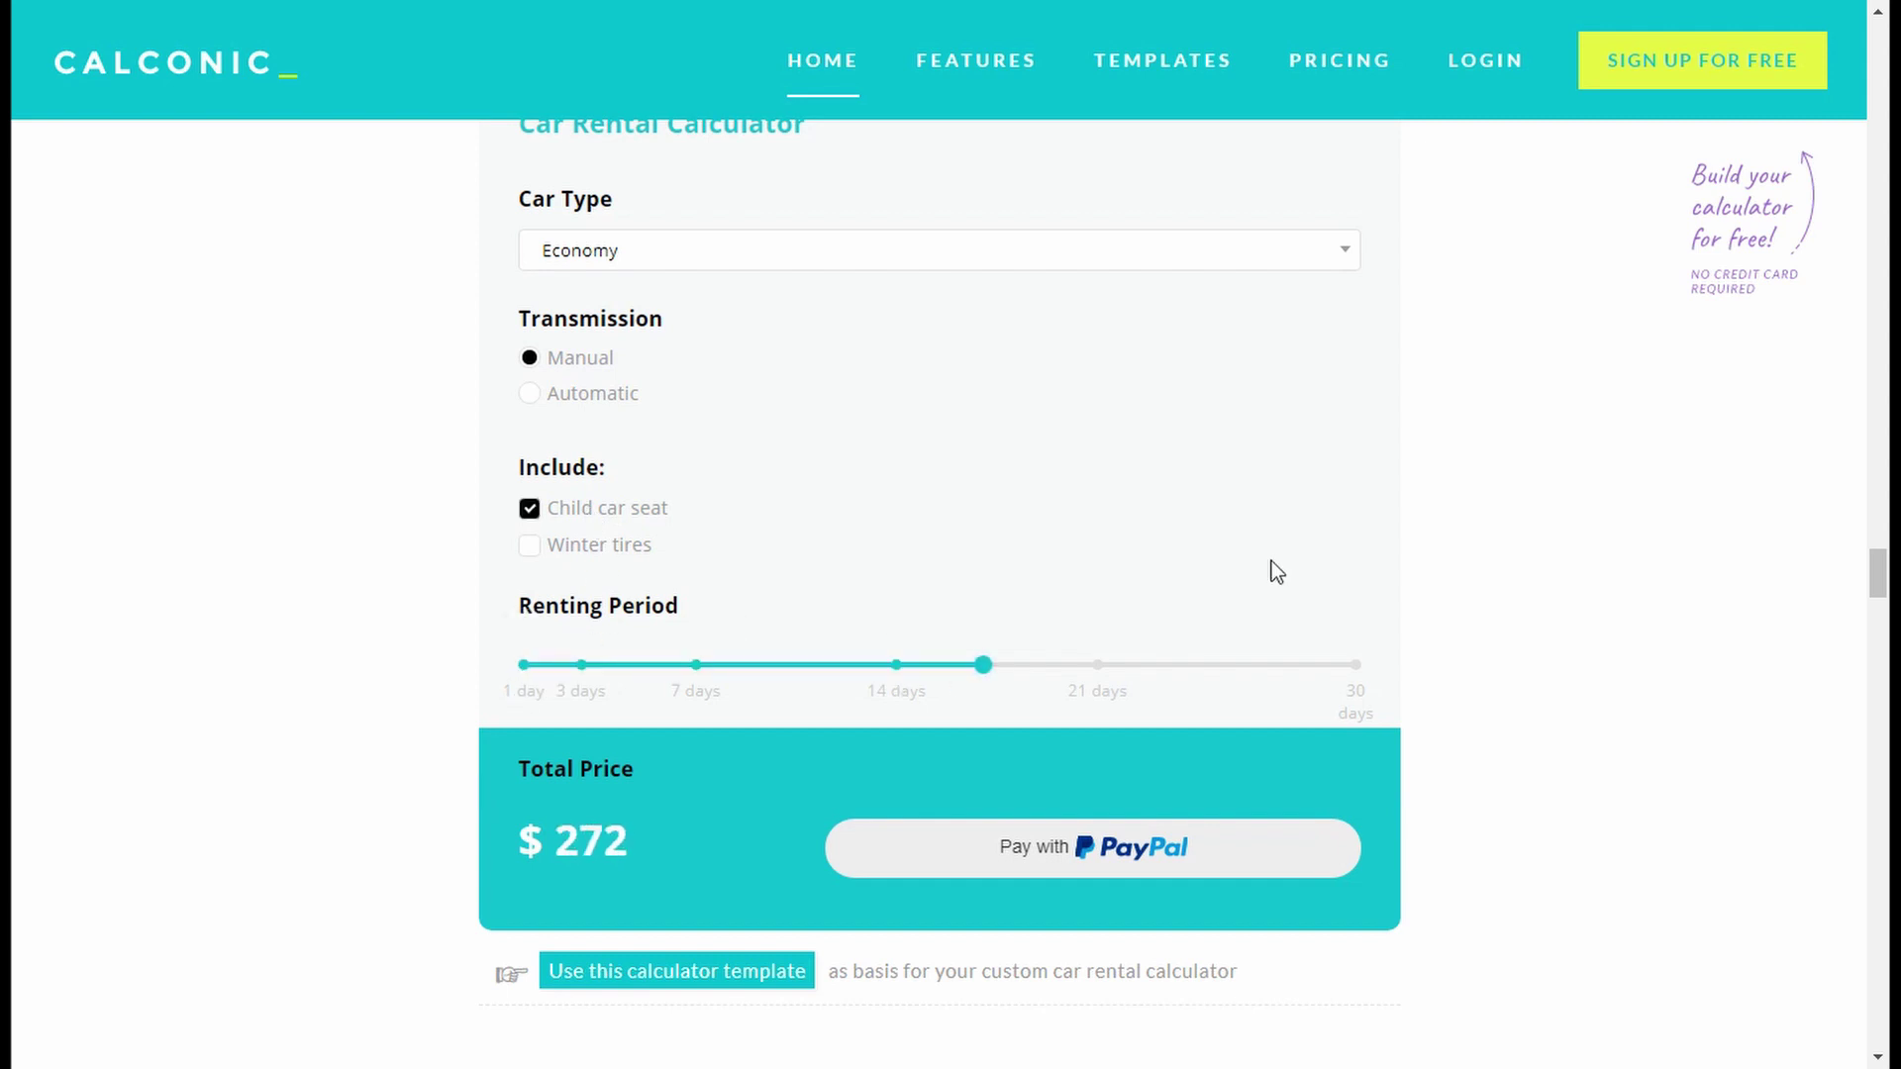
pyautogui.scroll(1, 1281, 564)
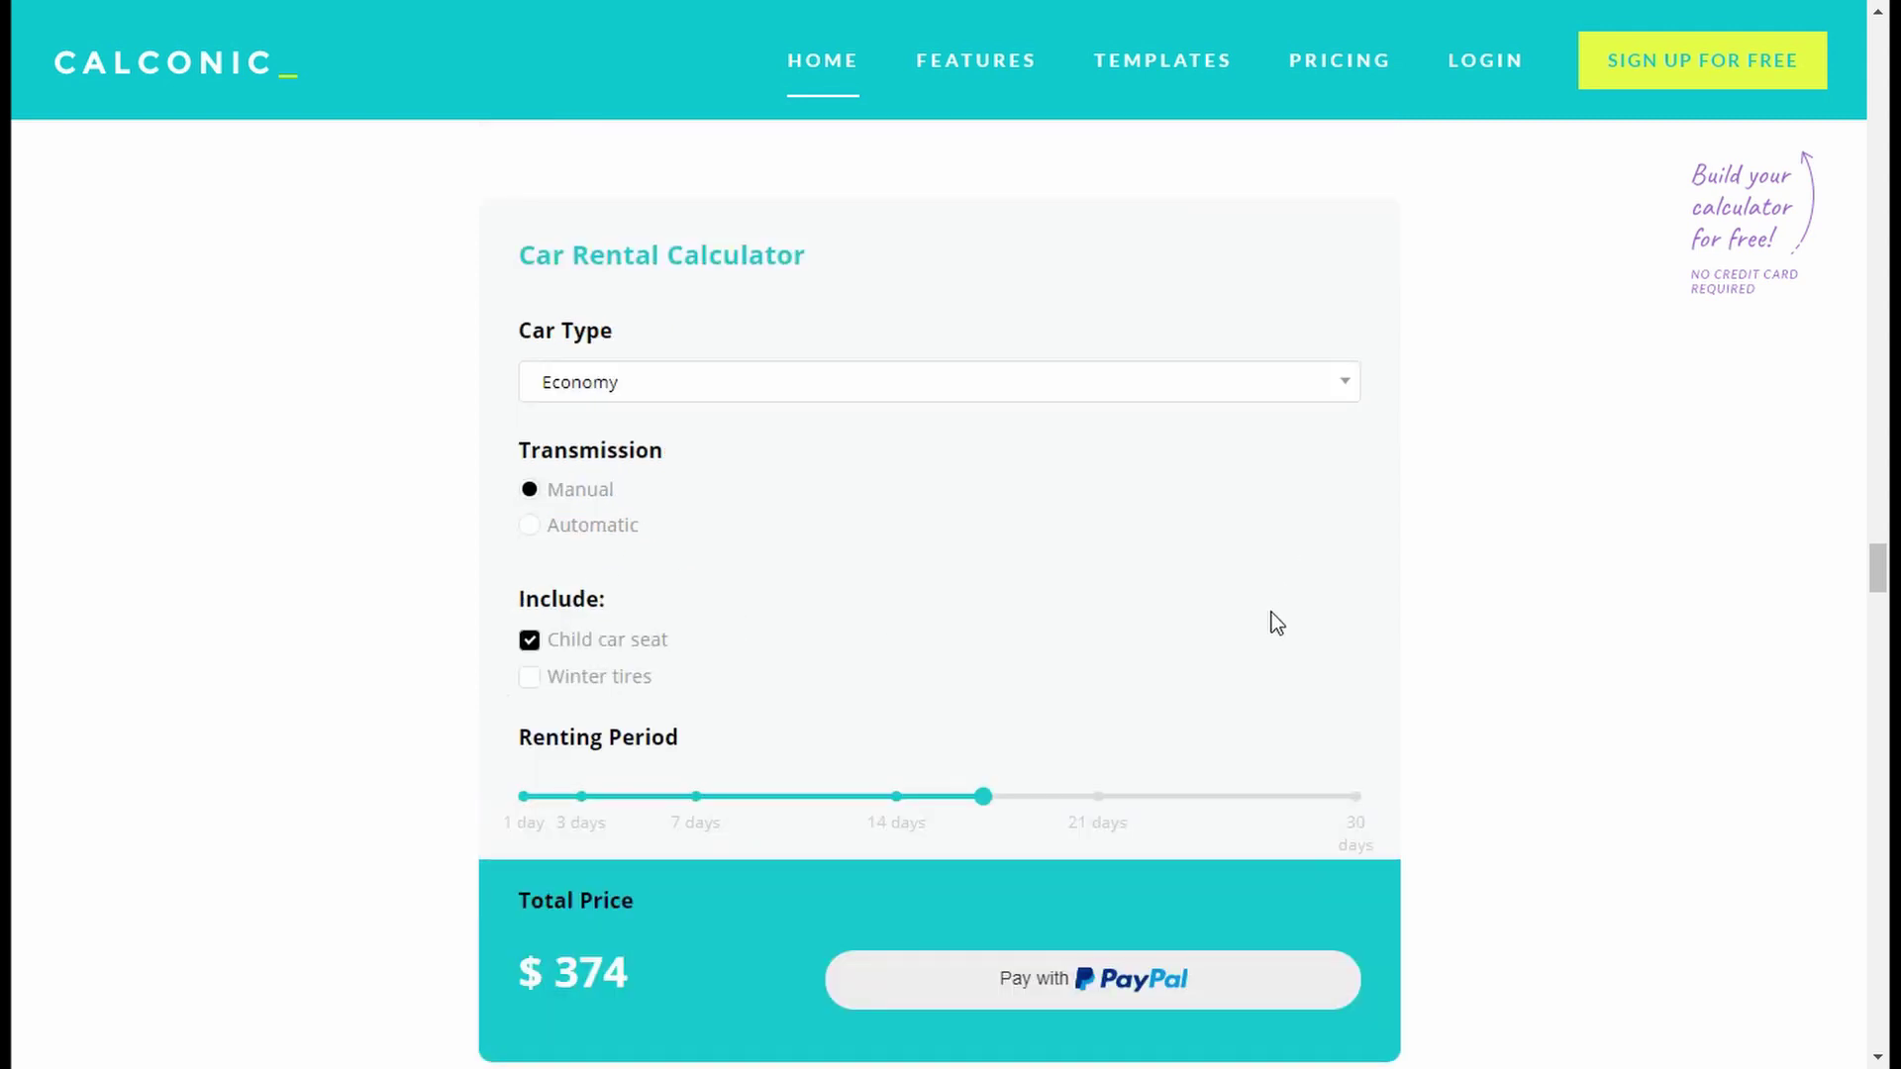
pyautogui.scroll(-1, 1271, 614)
pyautogui.scroll(1, 1271, 614)
pyautogui.scroll(-1, 1065, 356)
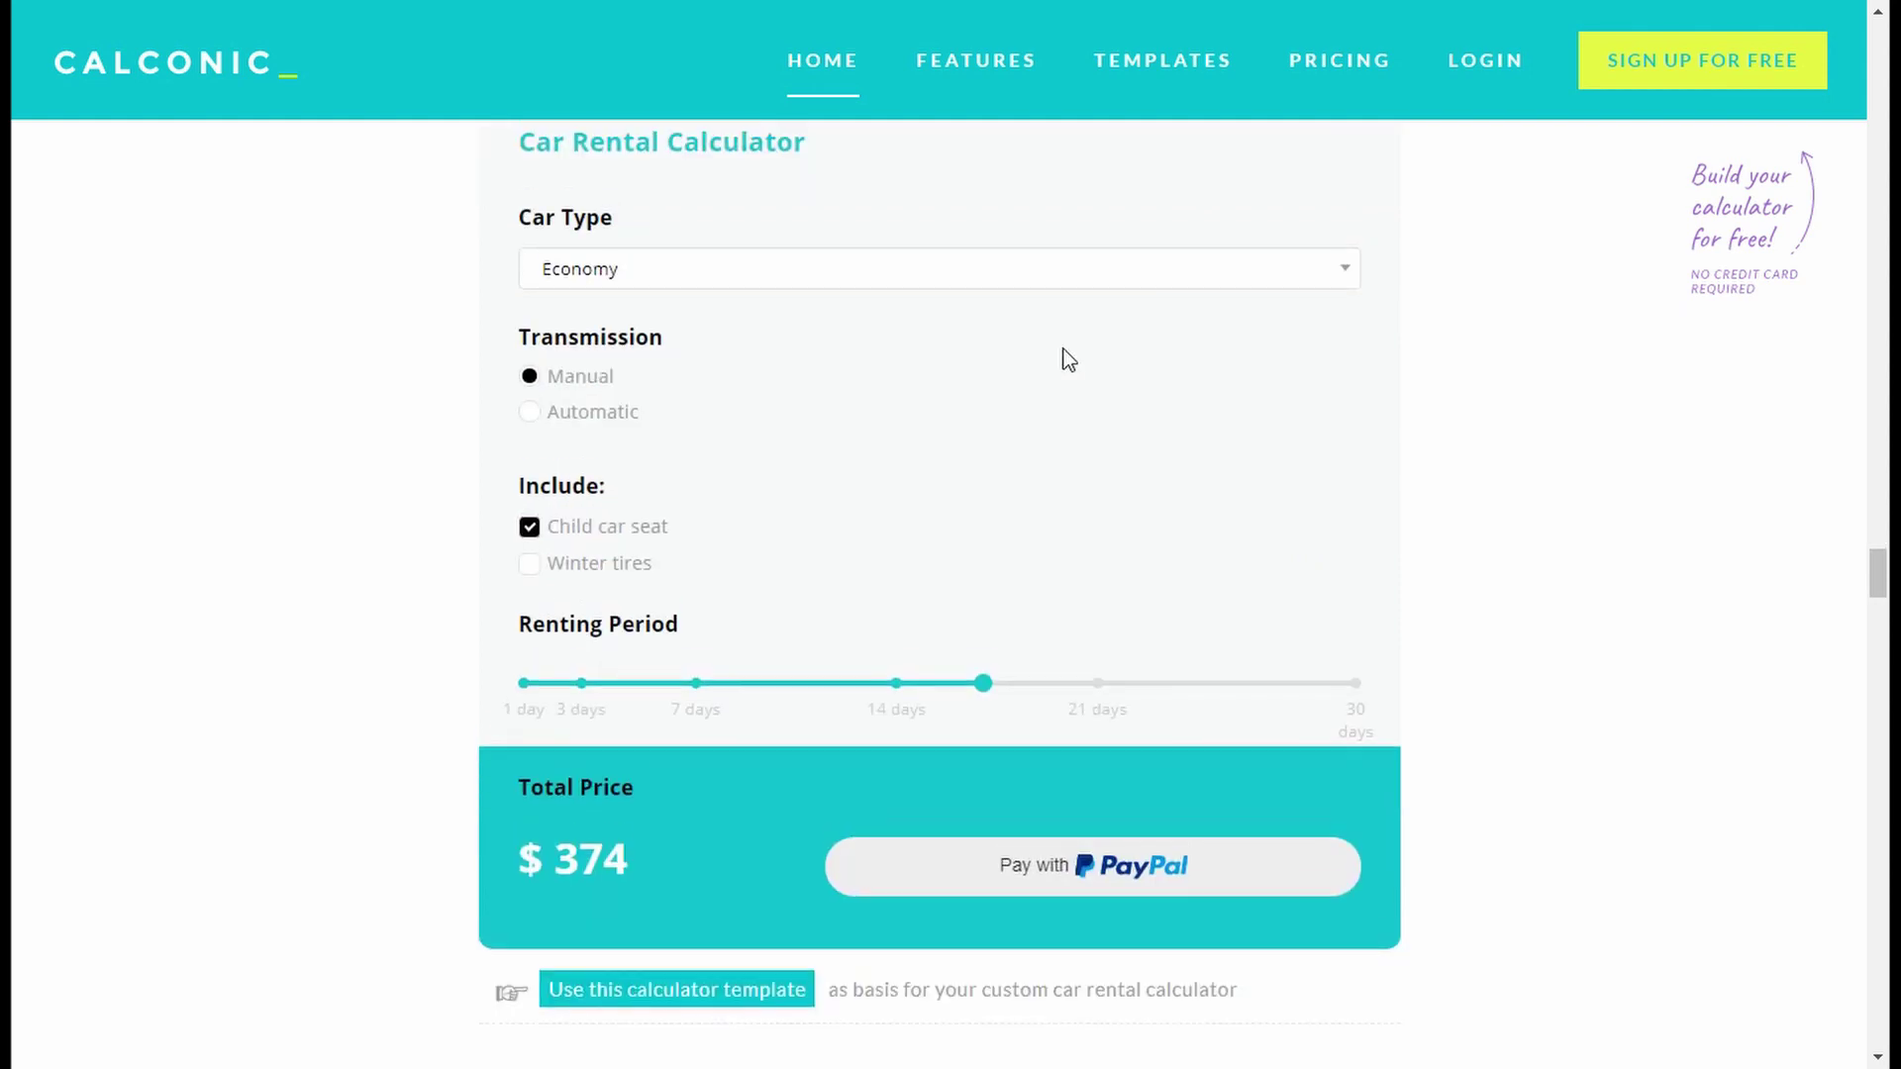
pyautogui.scroll(1, 1065, 358)
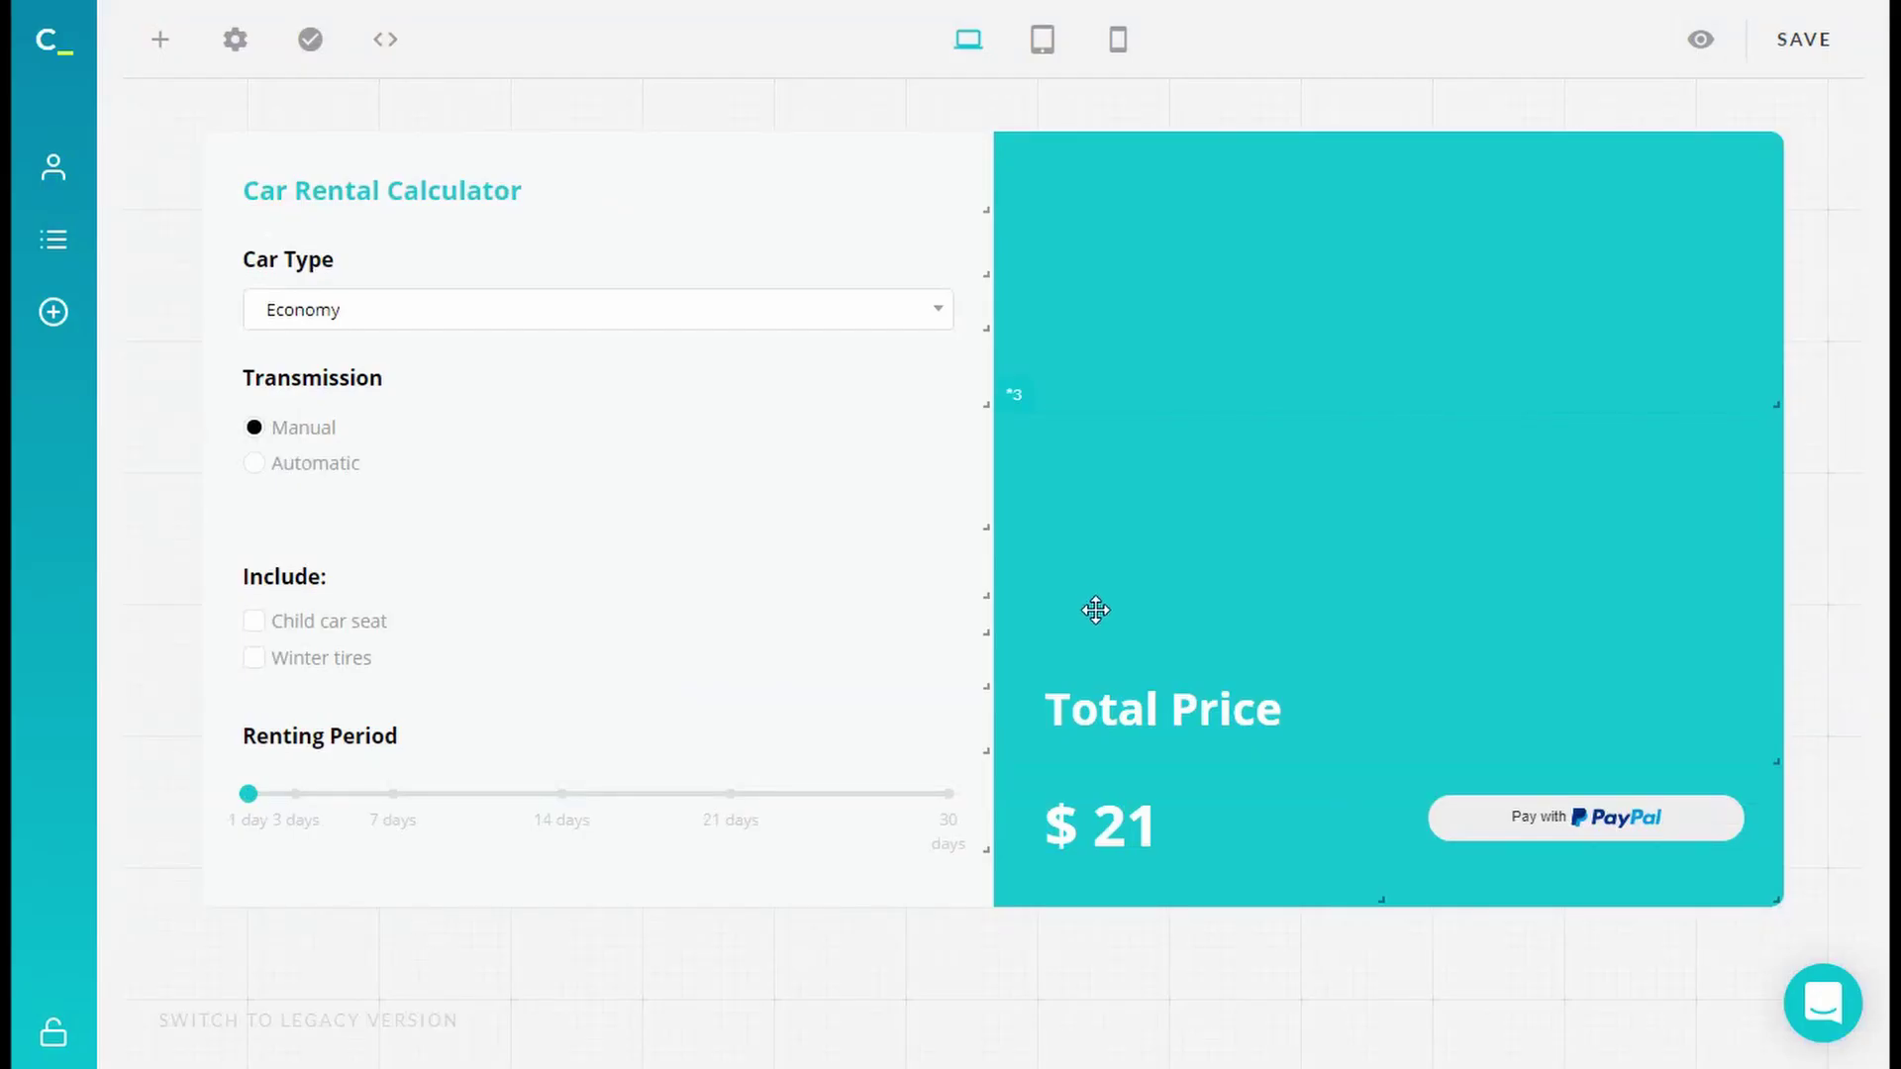
# Preview the Car Rental Calculator at tablet width, with the price panel below the form.
pyautogui.click(1040, 42)
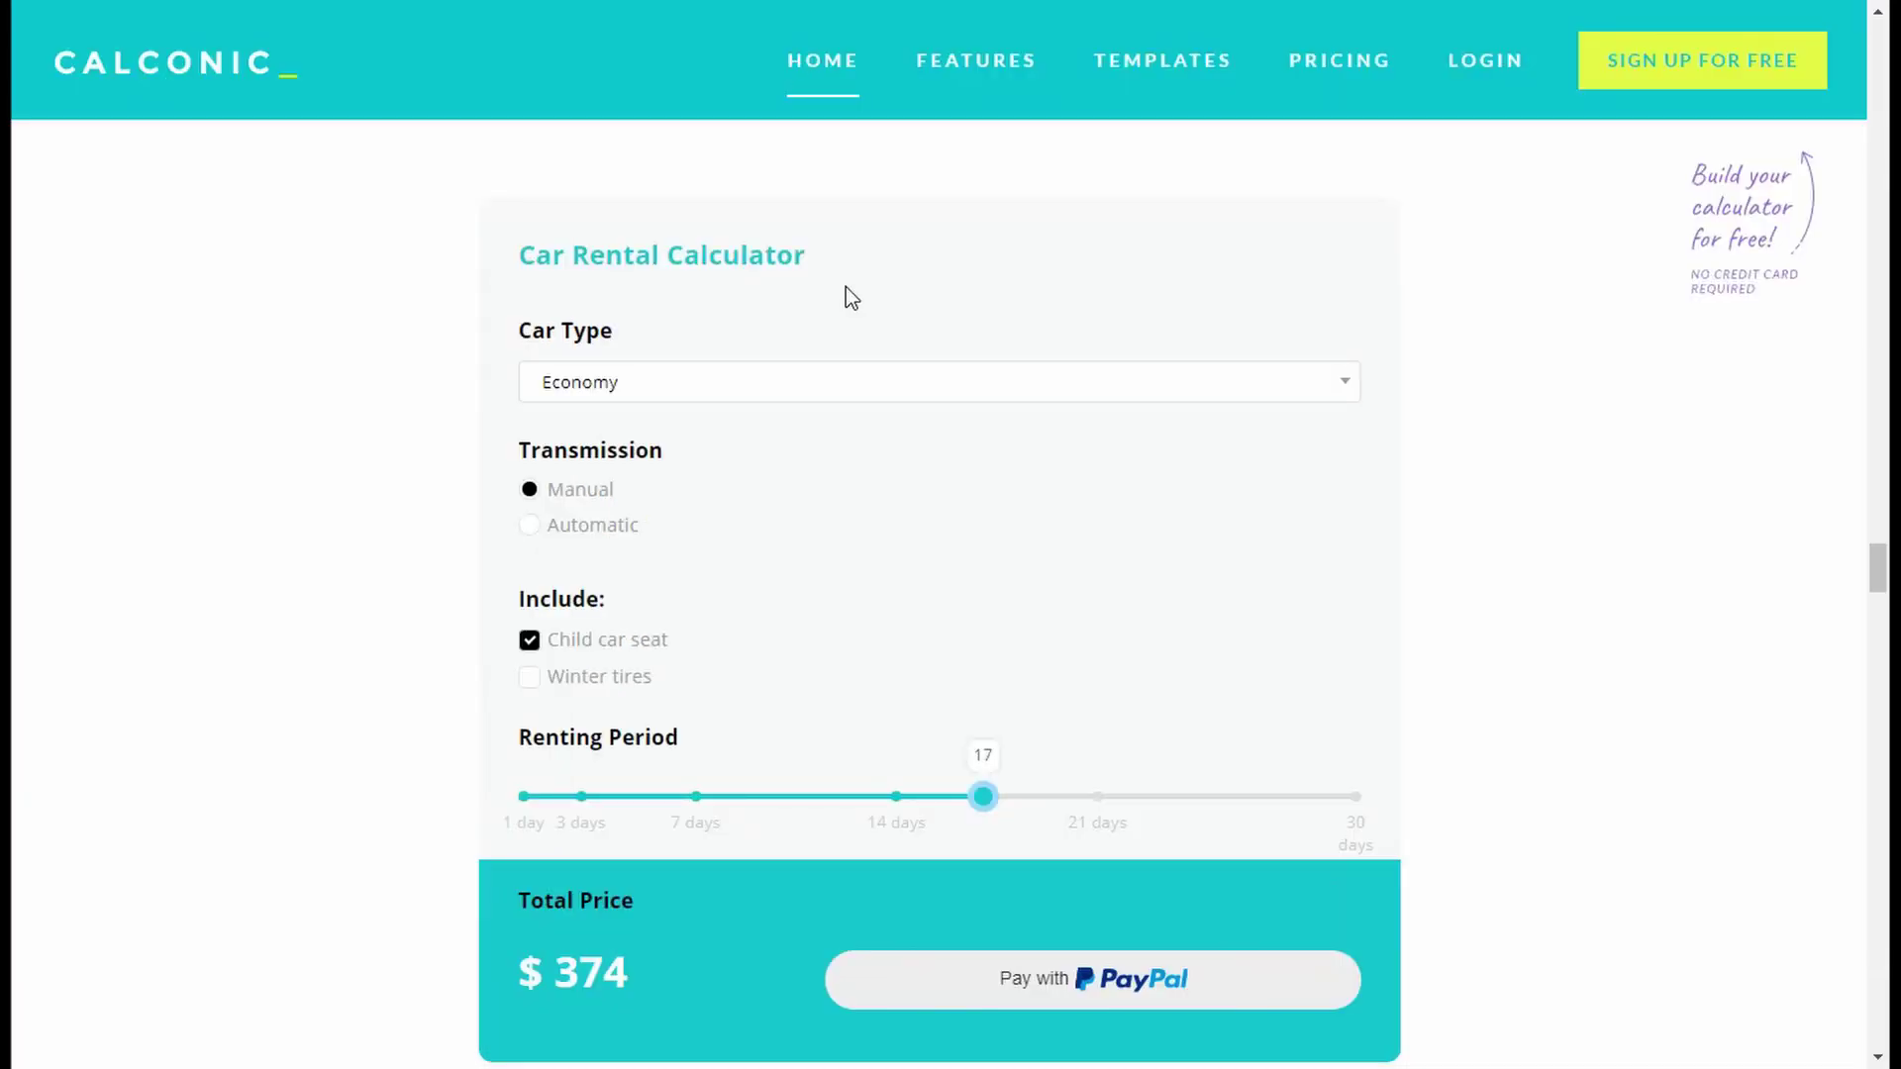
pyautogui.moveTo(1880, 568); pyautogui.dragTo(1881, 570)
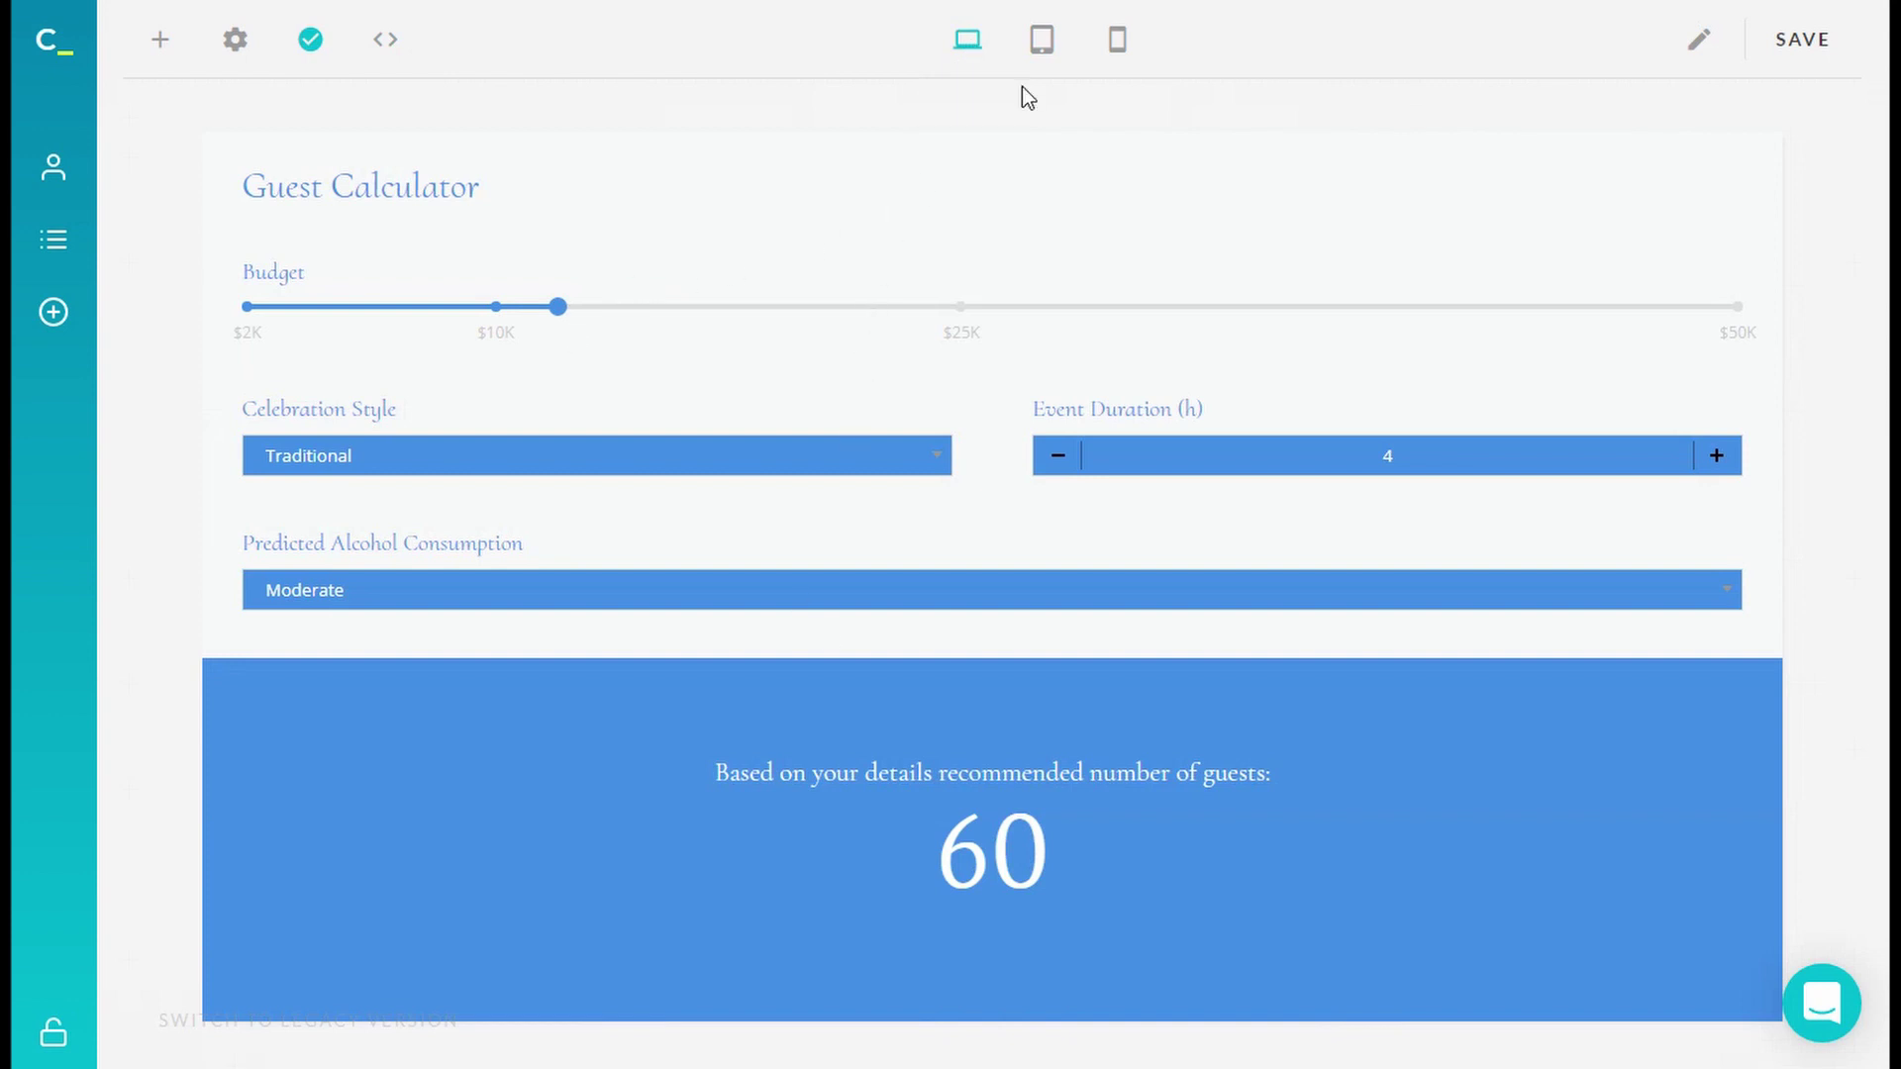
# Preview at tablet then phone width, raise the budget to about $27,575 and pick Modern style.
pyautogui.click(1040, 41)
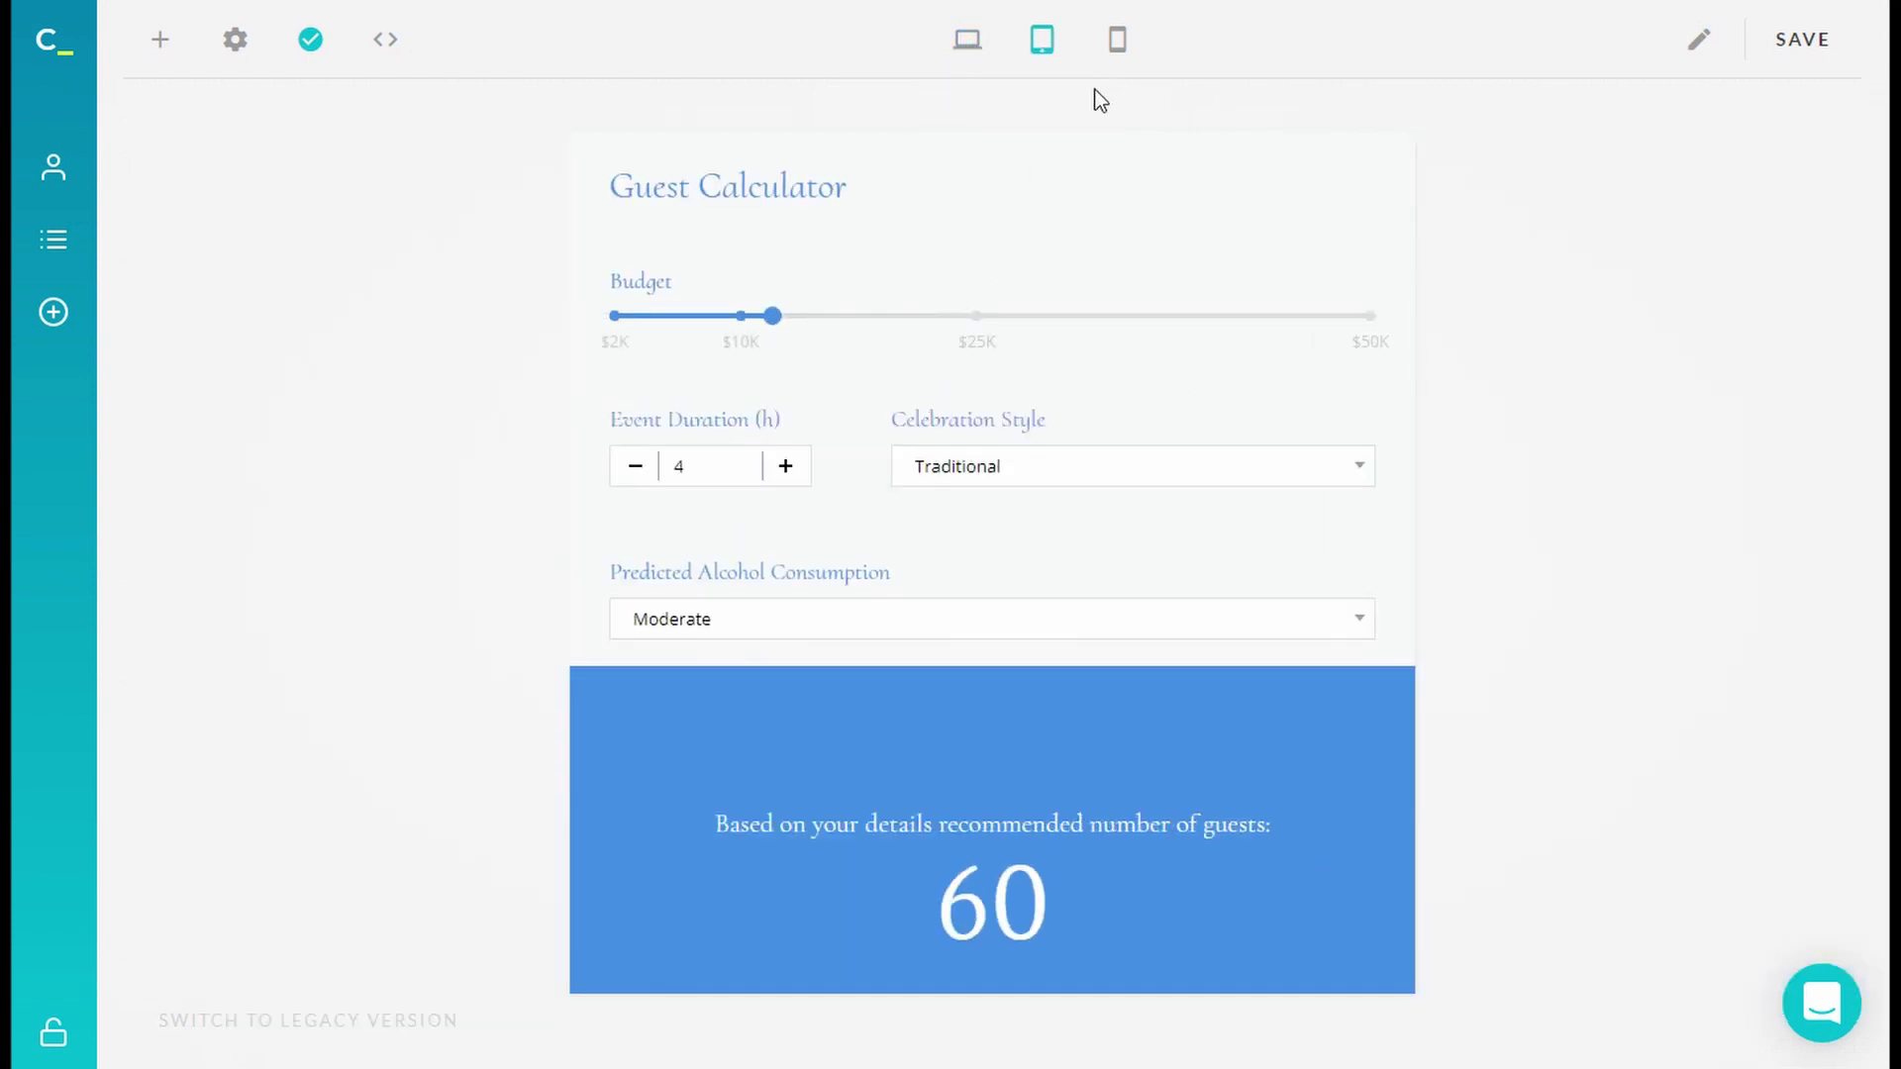
pyautogui.click(1117, 40)
pyautogui.moveTo(865, 313); pyautogui.dragTo(1058, 327)
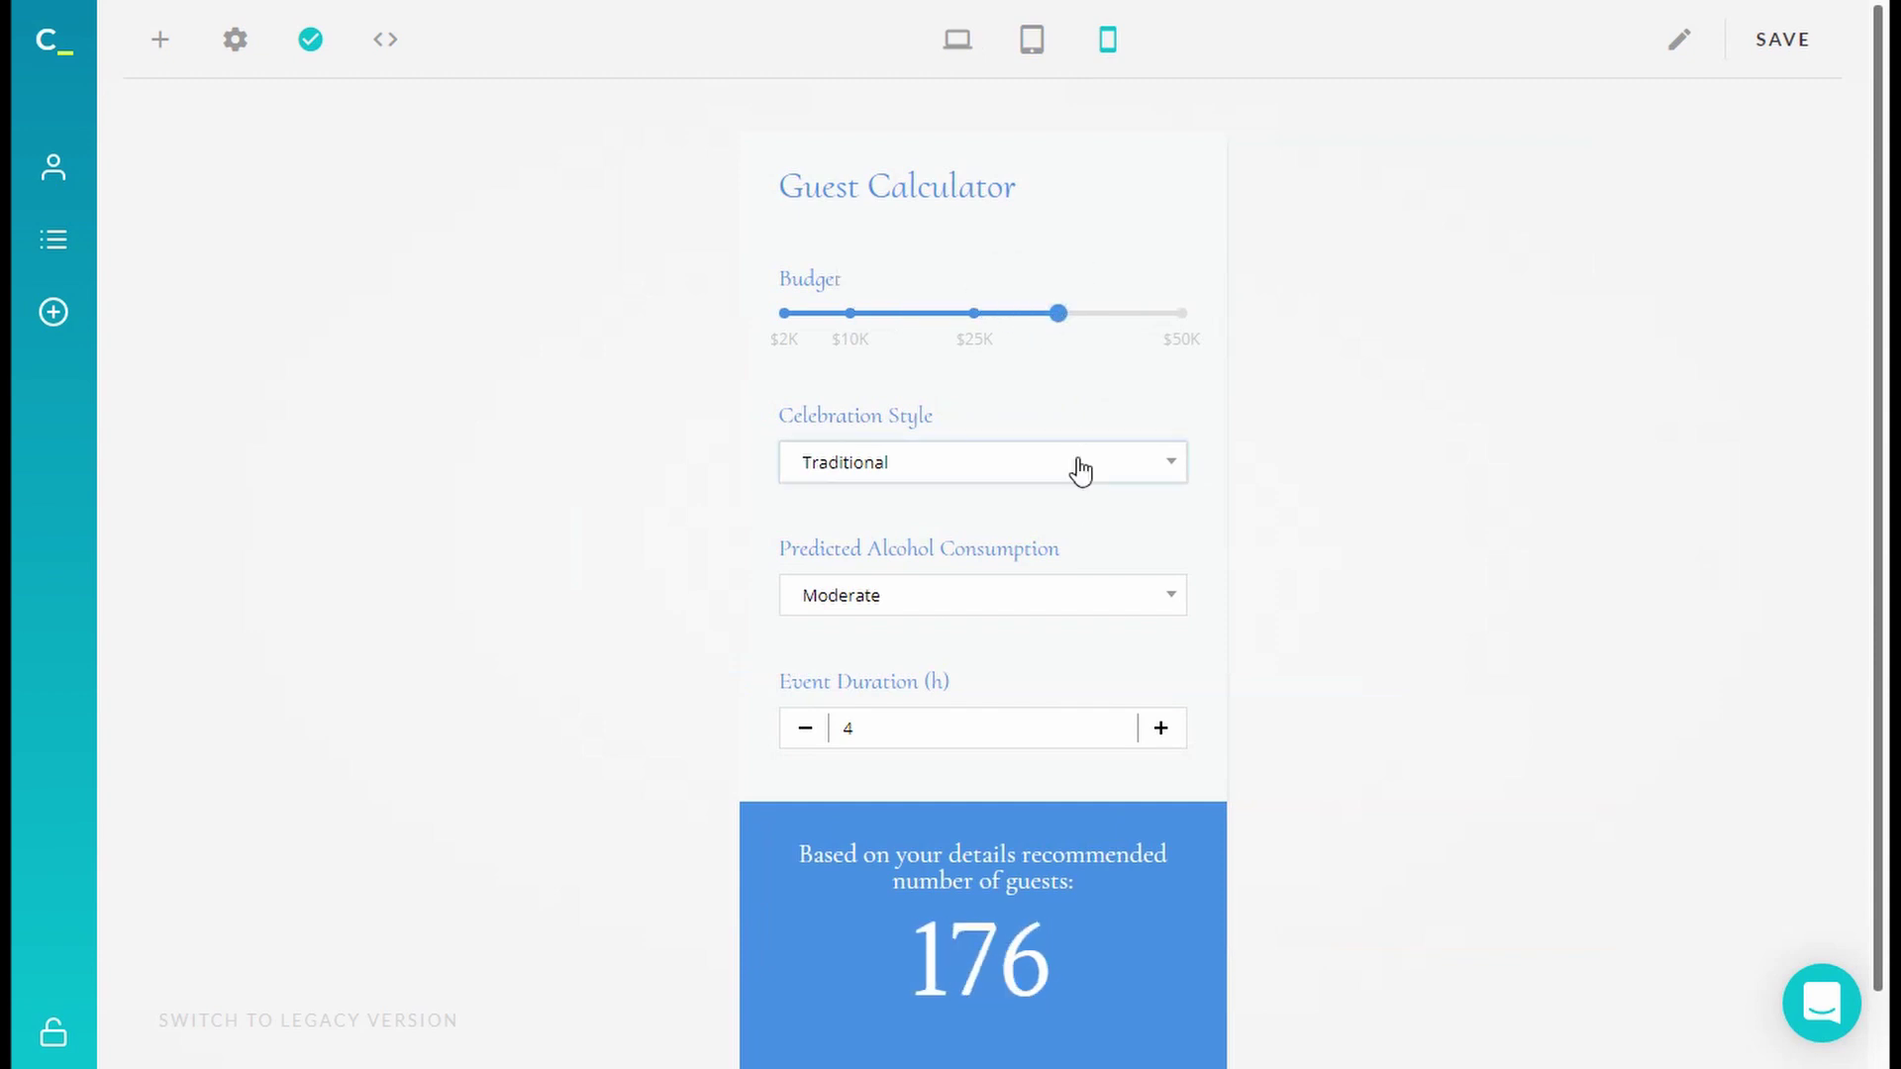
pyautogui.click(1074, 466)
pyautogui.click(1030, 600)
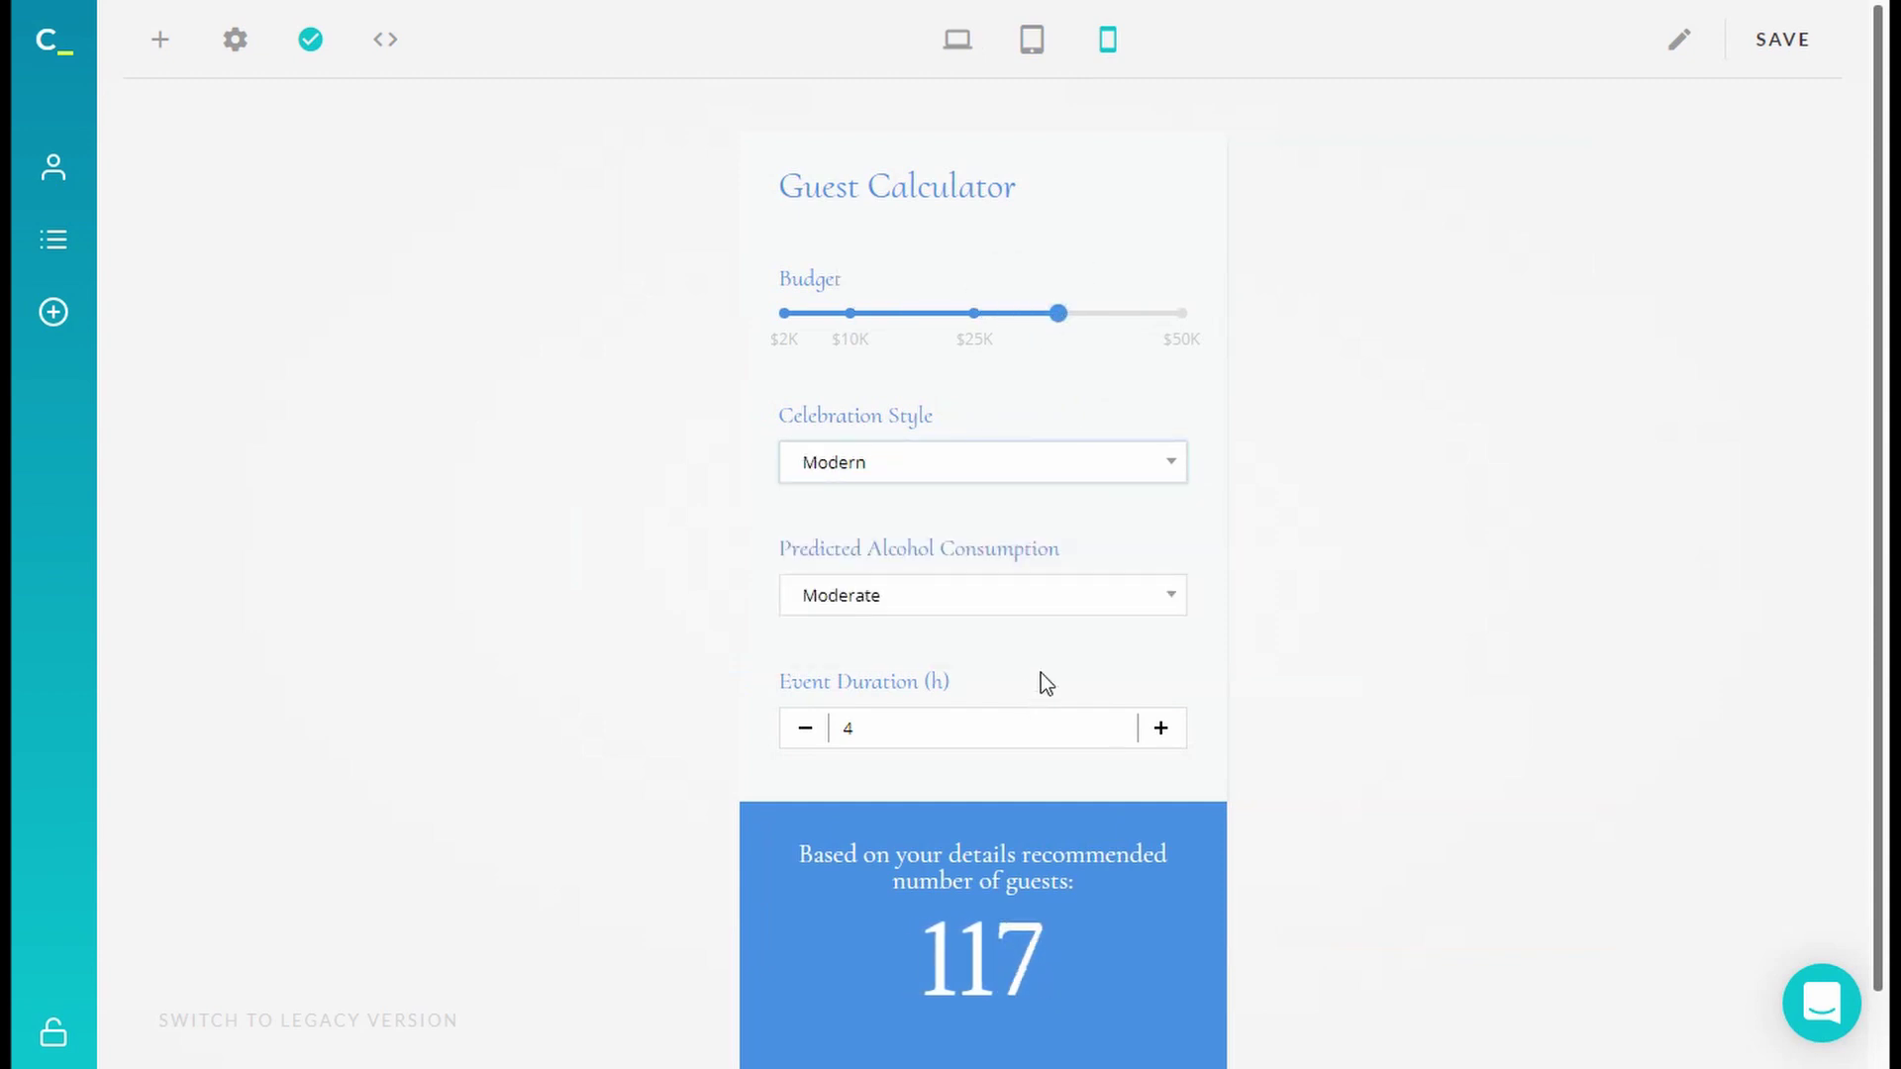
# At desktop width, check the Celebration Style choices keeping Traditional, and focus Event Duration.
pyautogui.click(956, 39)
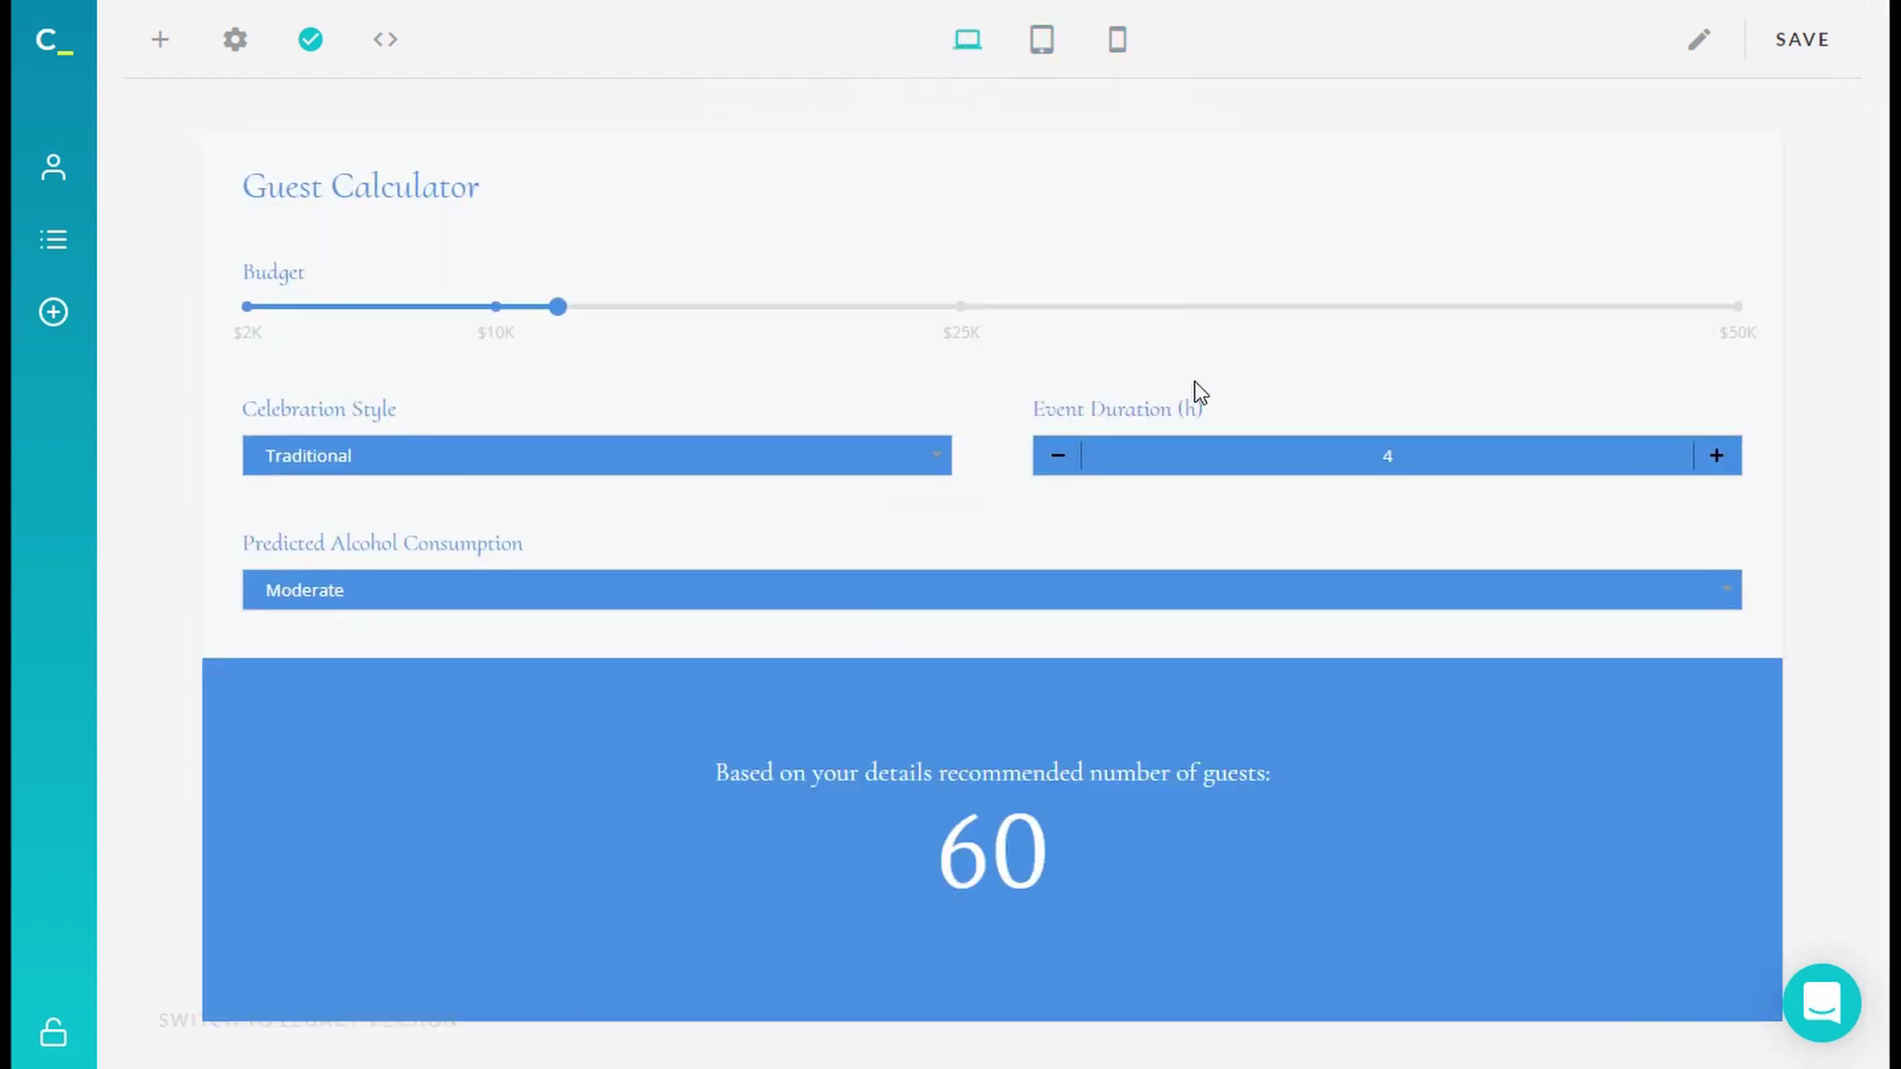
pyautogui.click(691, 471)
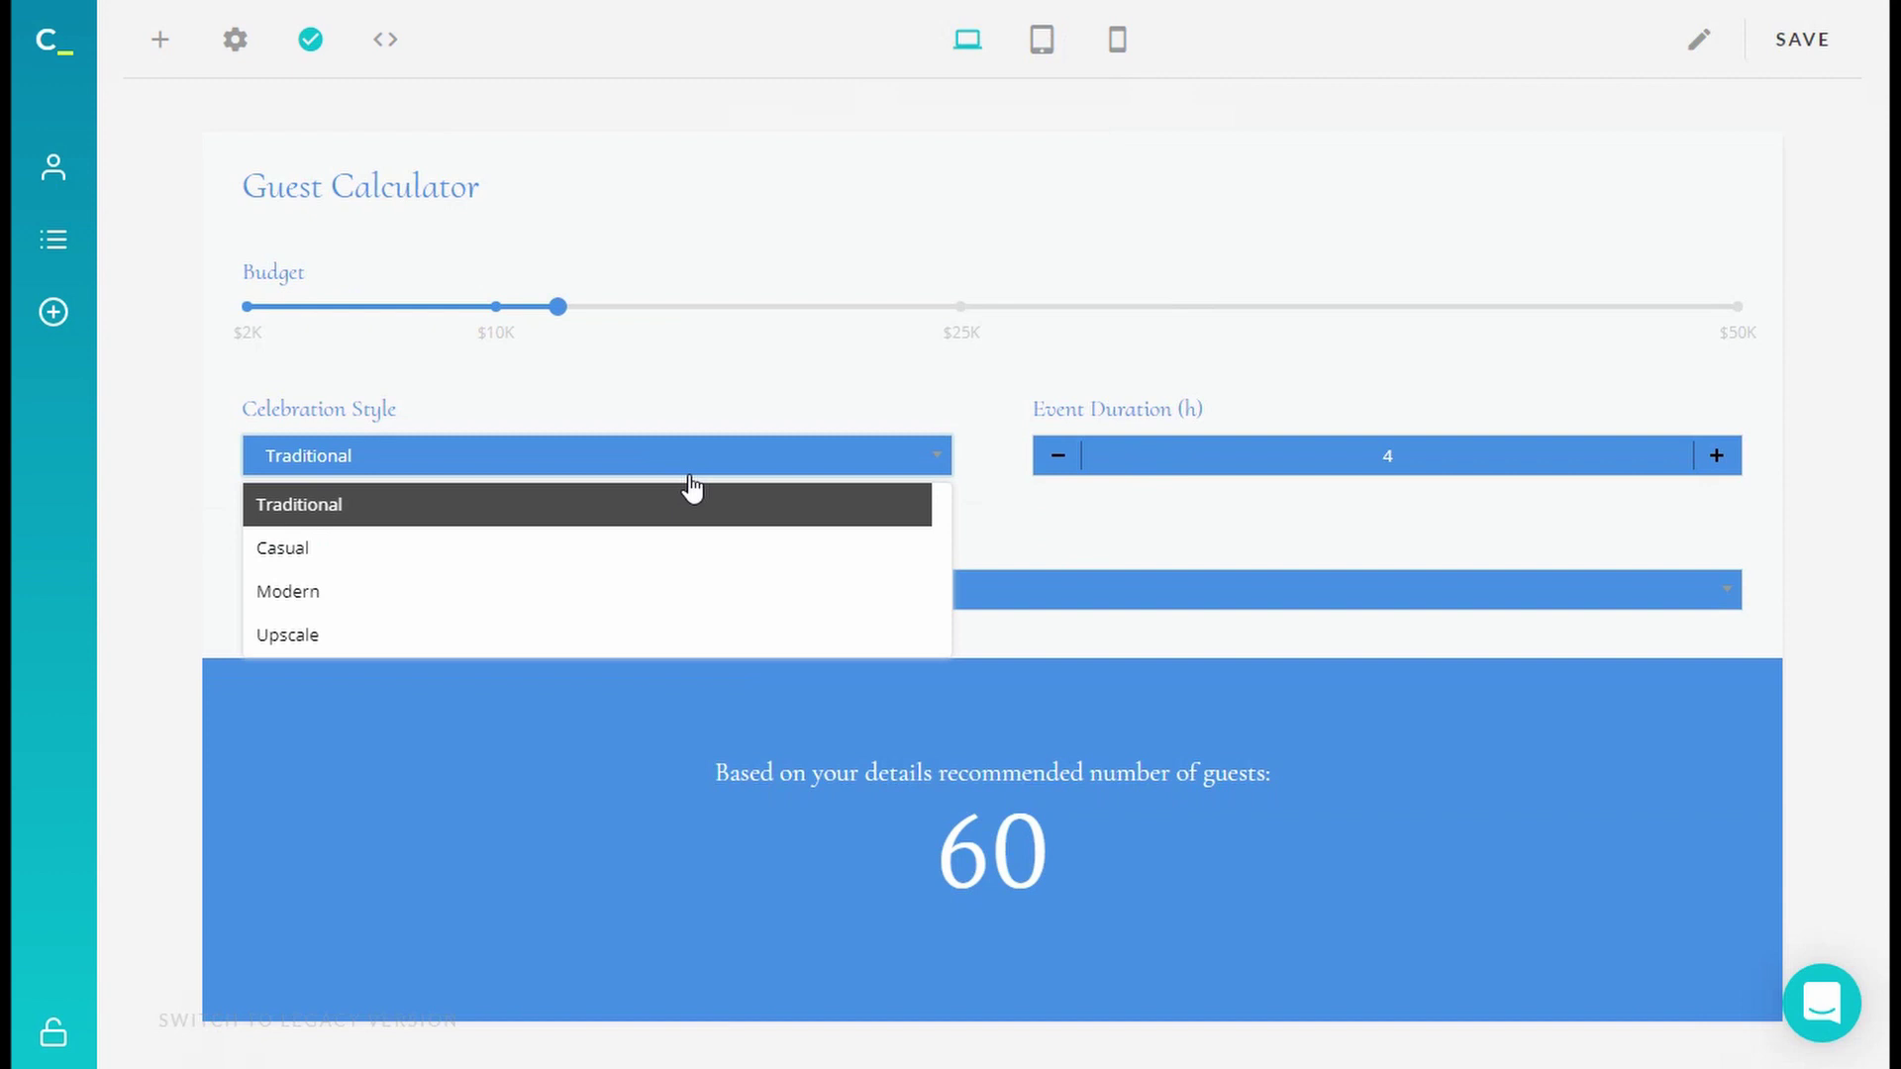
pyautogui.click(691, 479)
pyautogui.click(1324, 465)
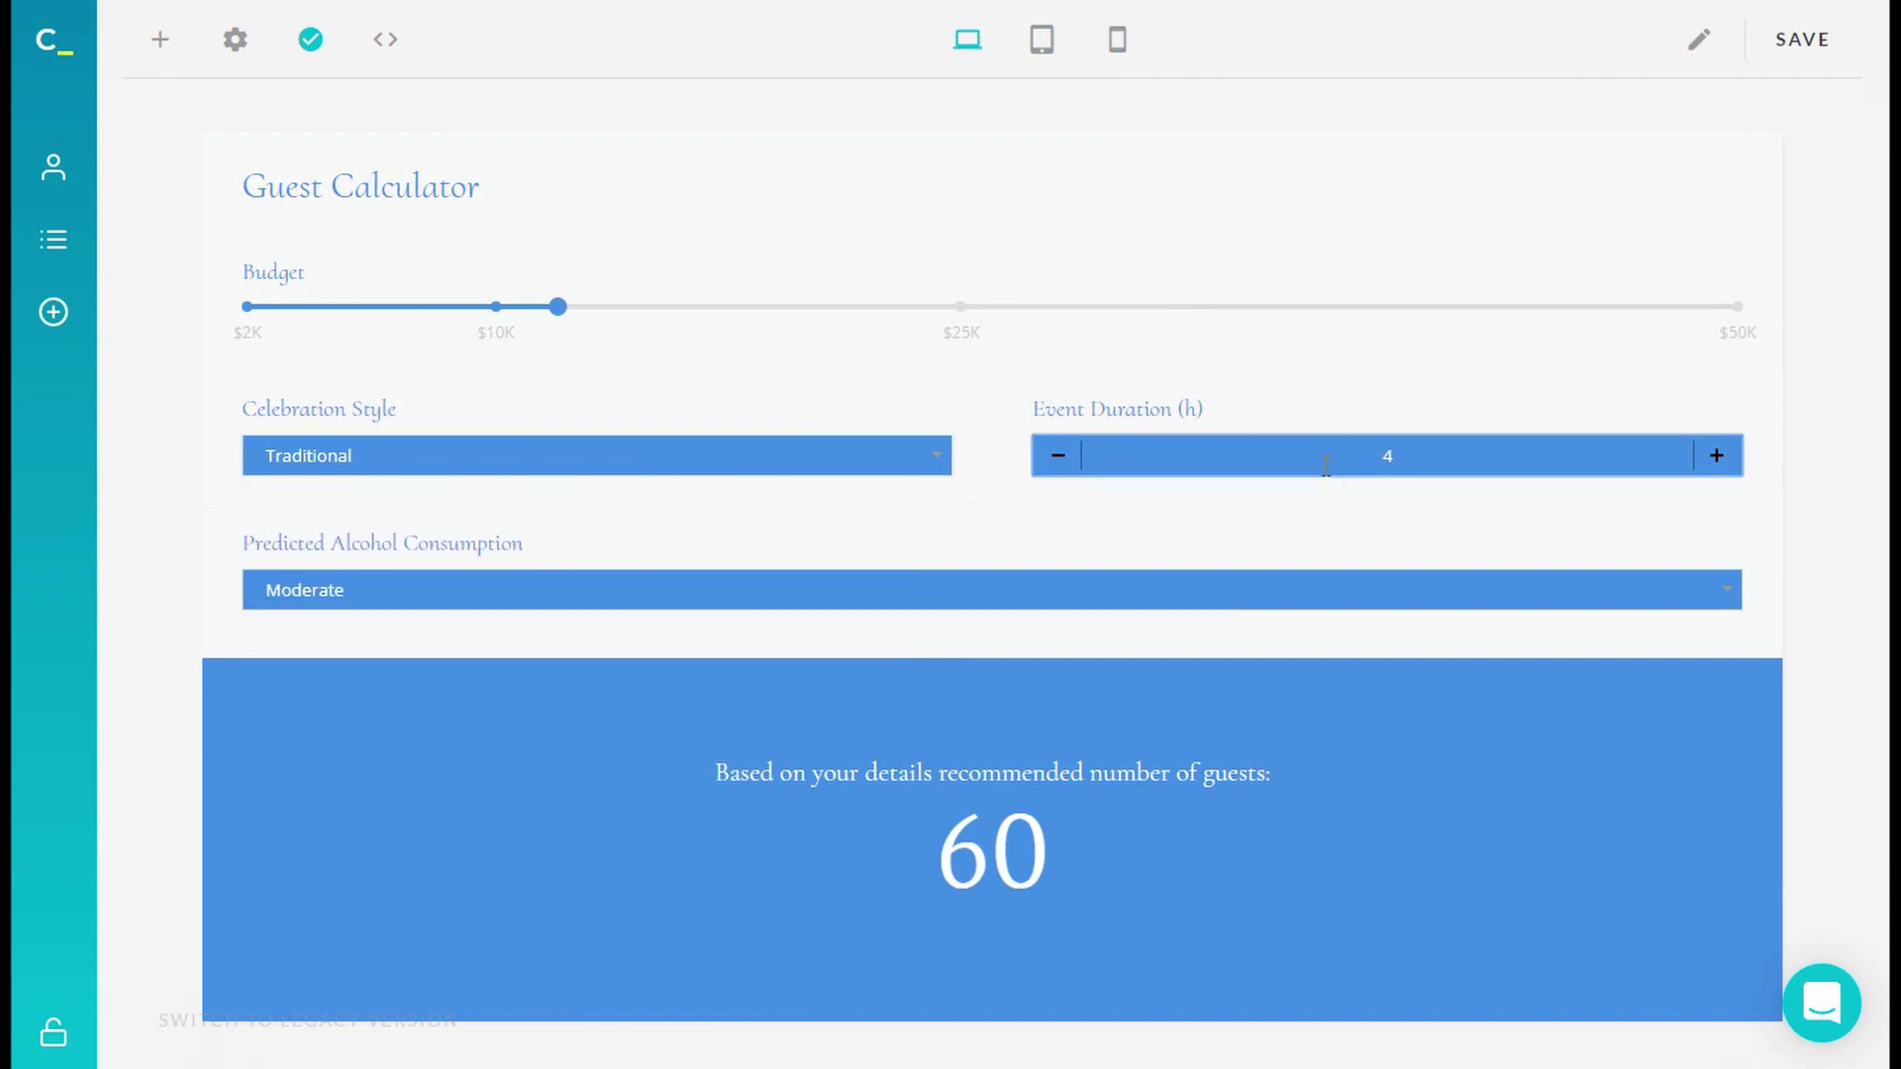
# Preview at tablet then phone width, checking Celebration Style still shows Traditional.
pyautogui.click(1042, 40)
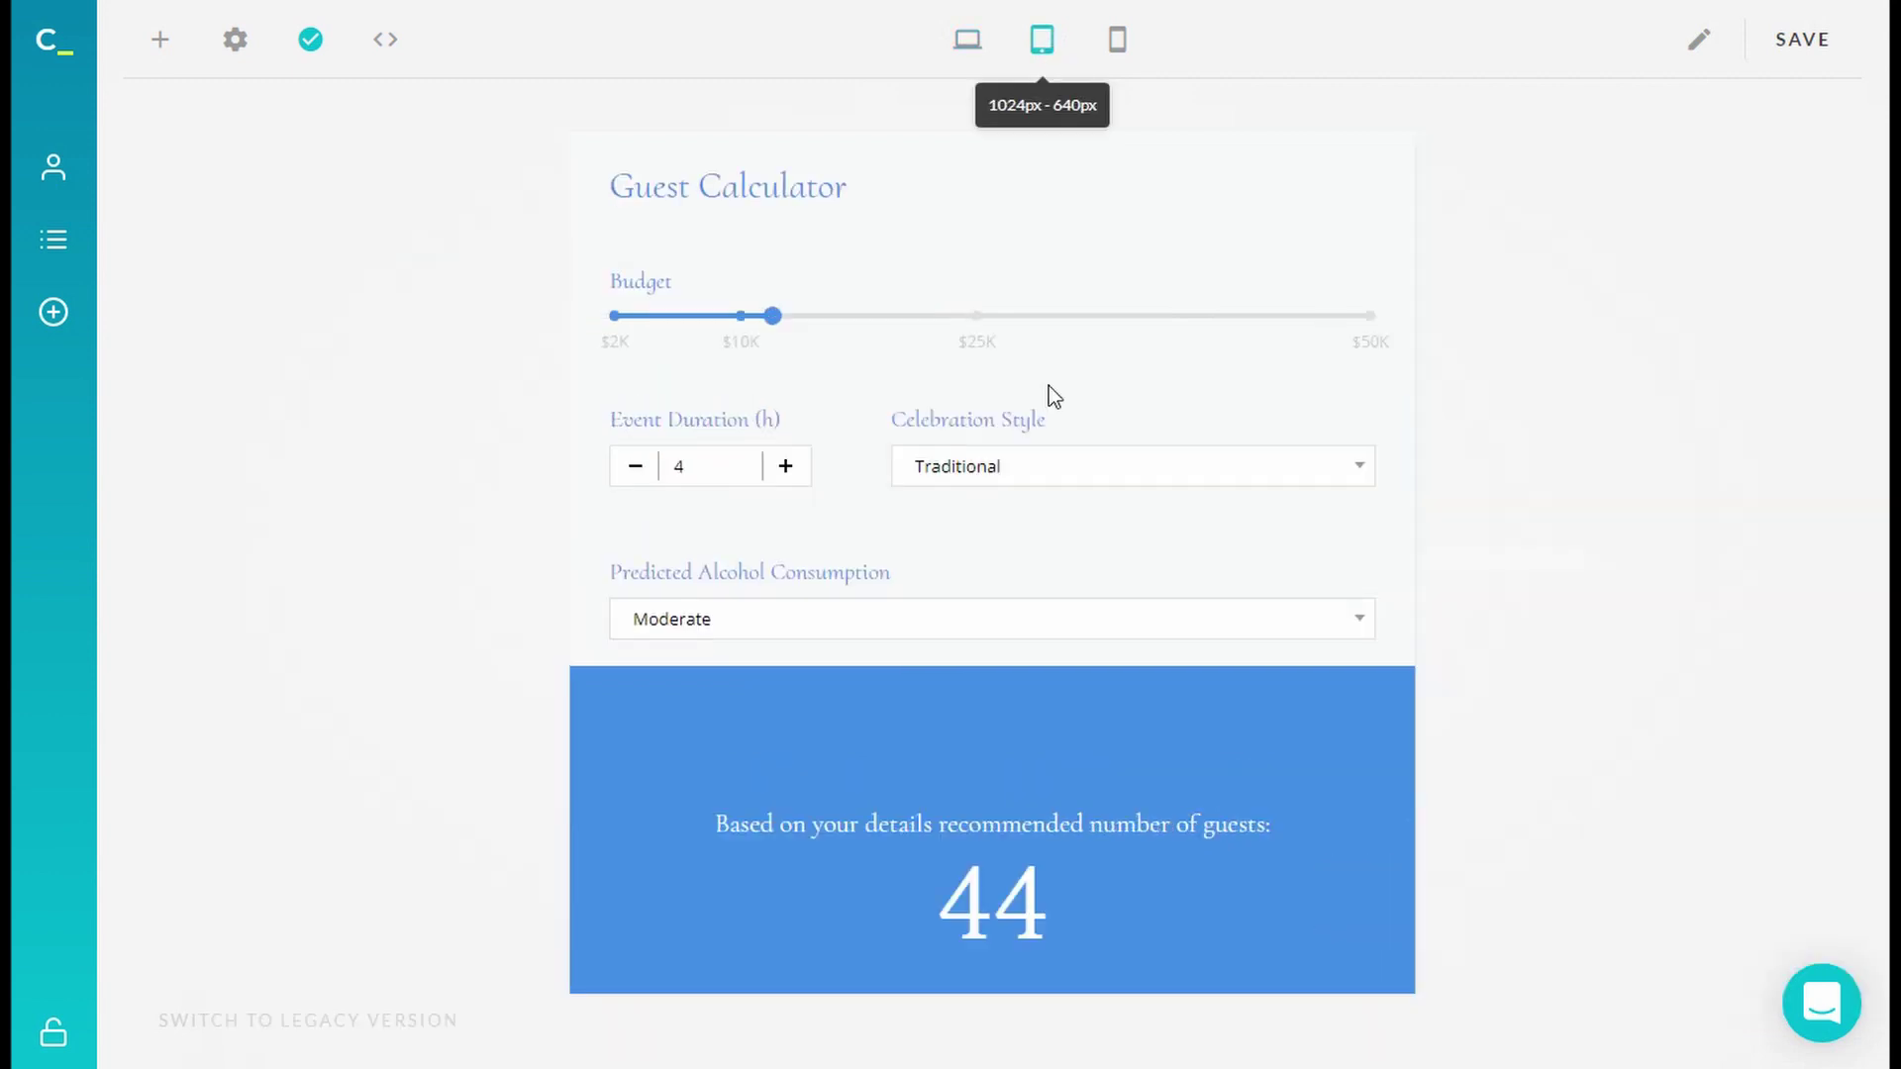
pyautogui.click(1117, 39)
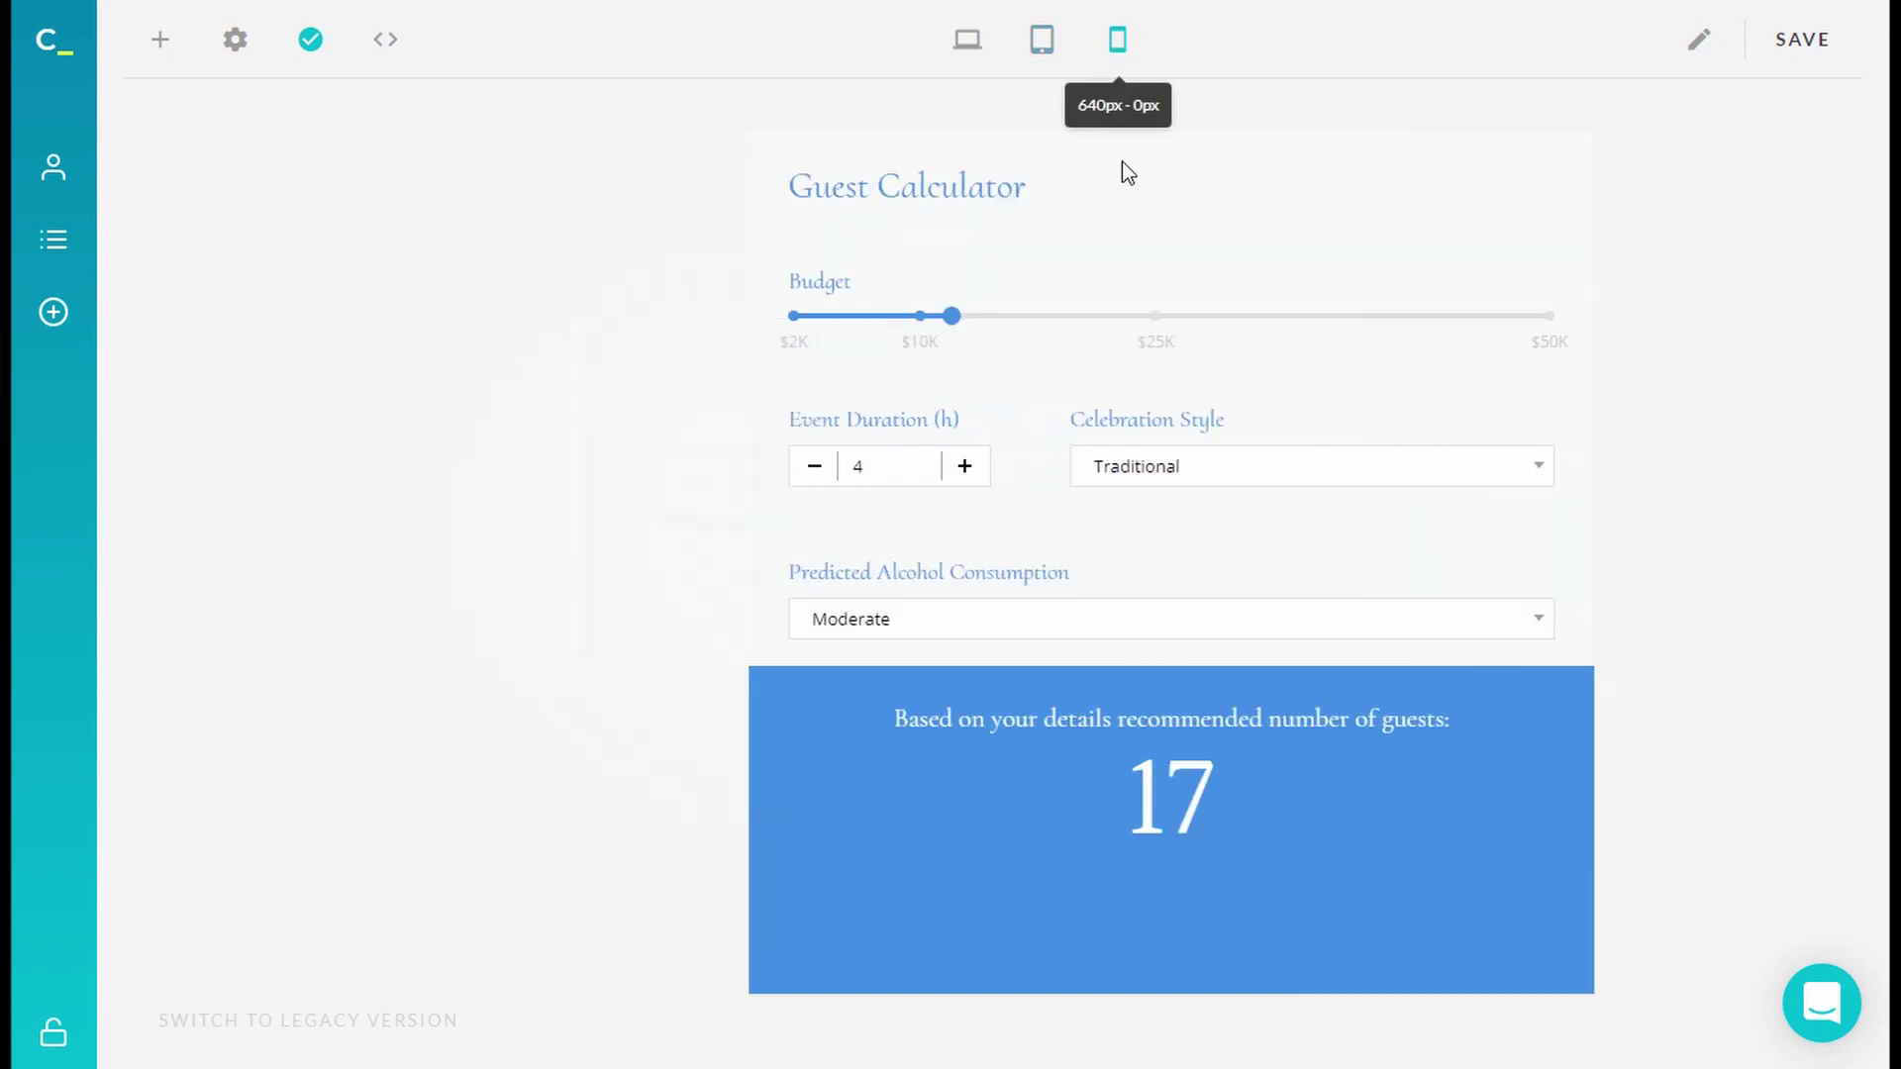
pyautogui.click(1023, 470)
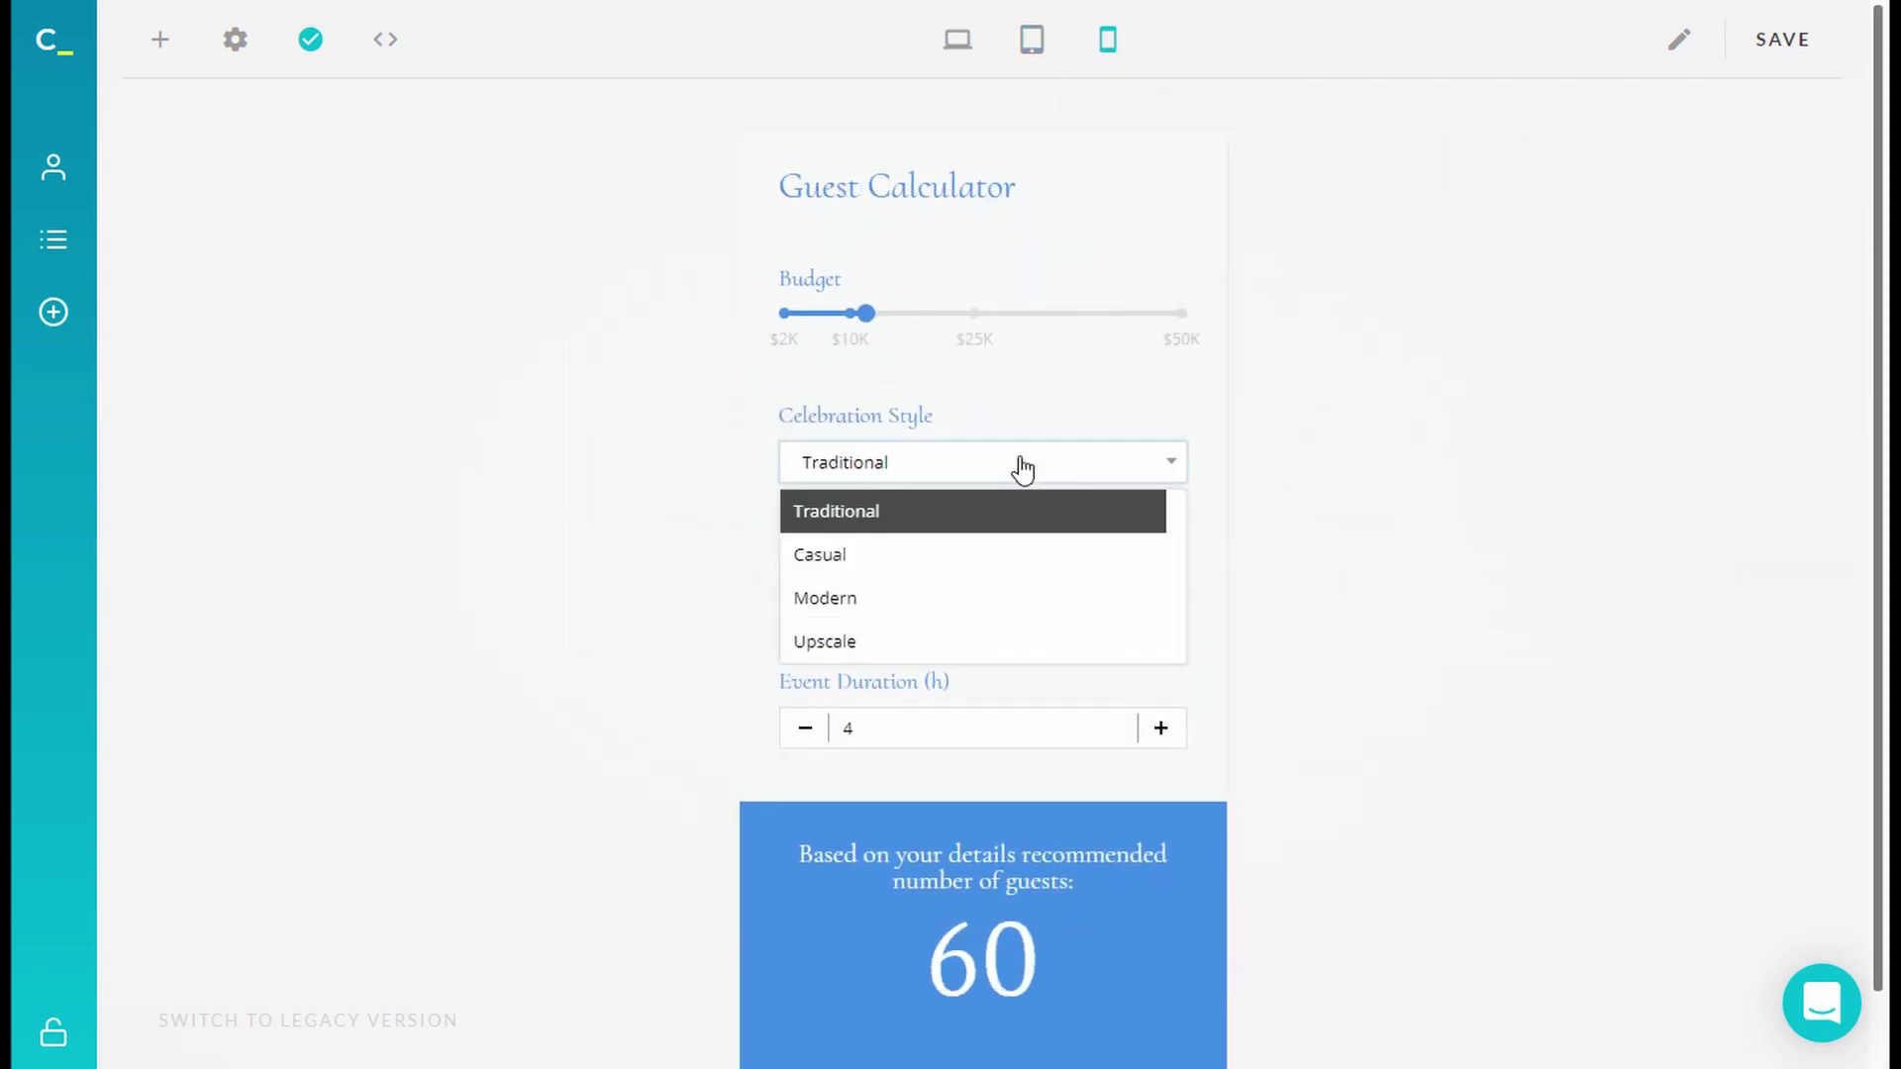
pyautogui.click(1022, 469)
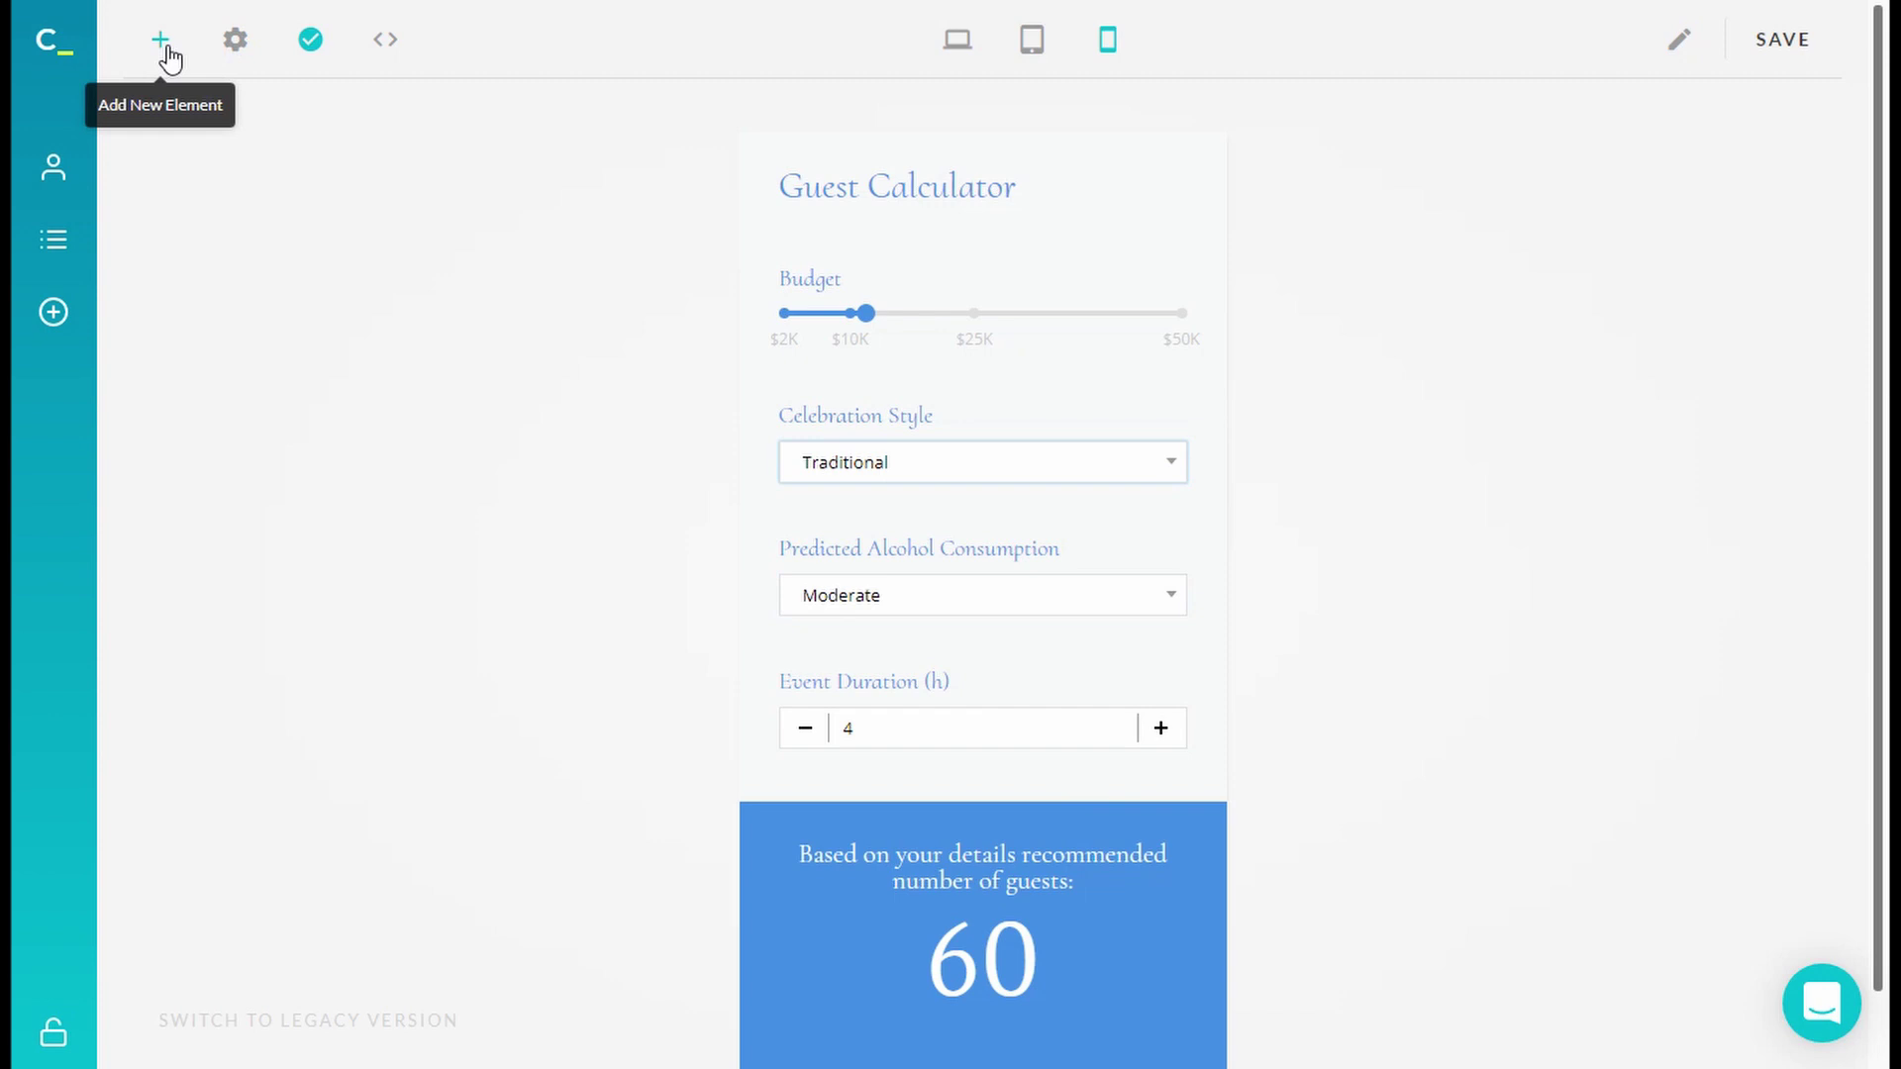
# Enter editing mode and add an Information element below Event Duration.
pyautogui.click(1689, 43)
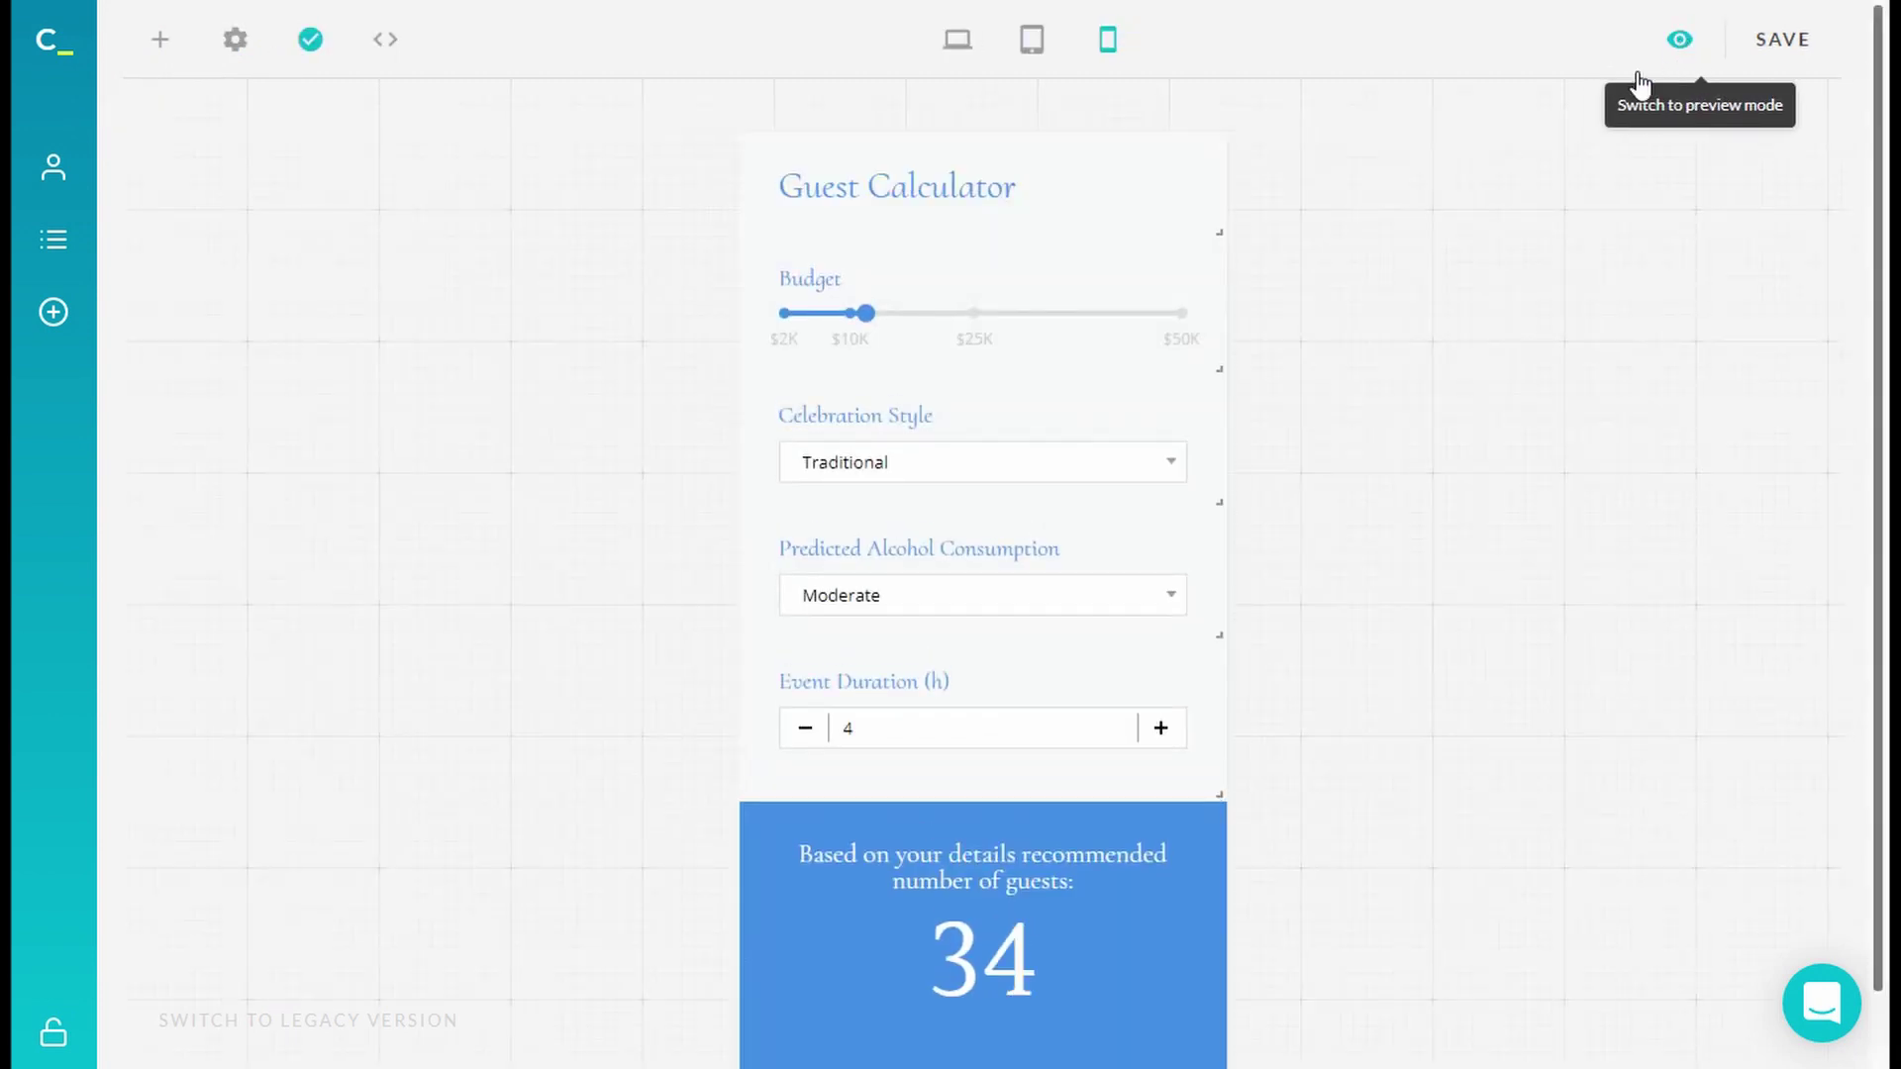
pyautogui.scroll(-1, 972, 514)
pyautogui.scroll(1, 168, 39)
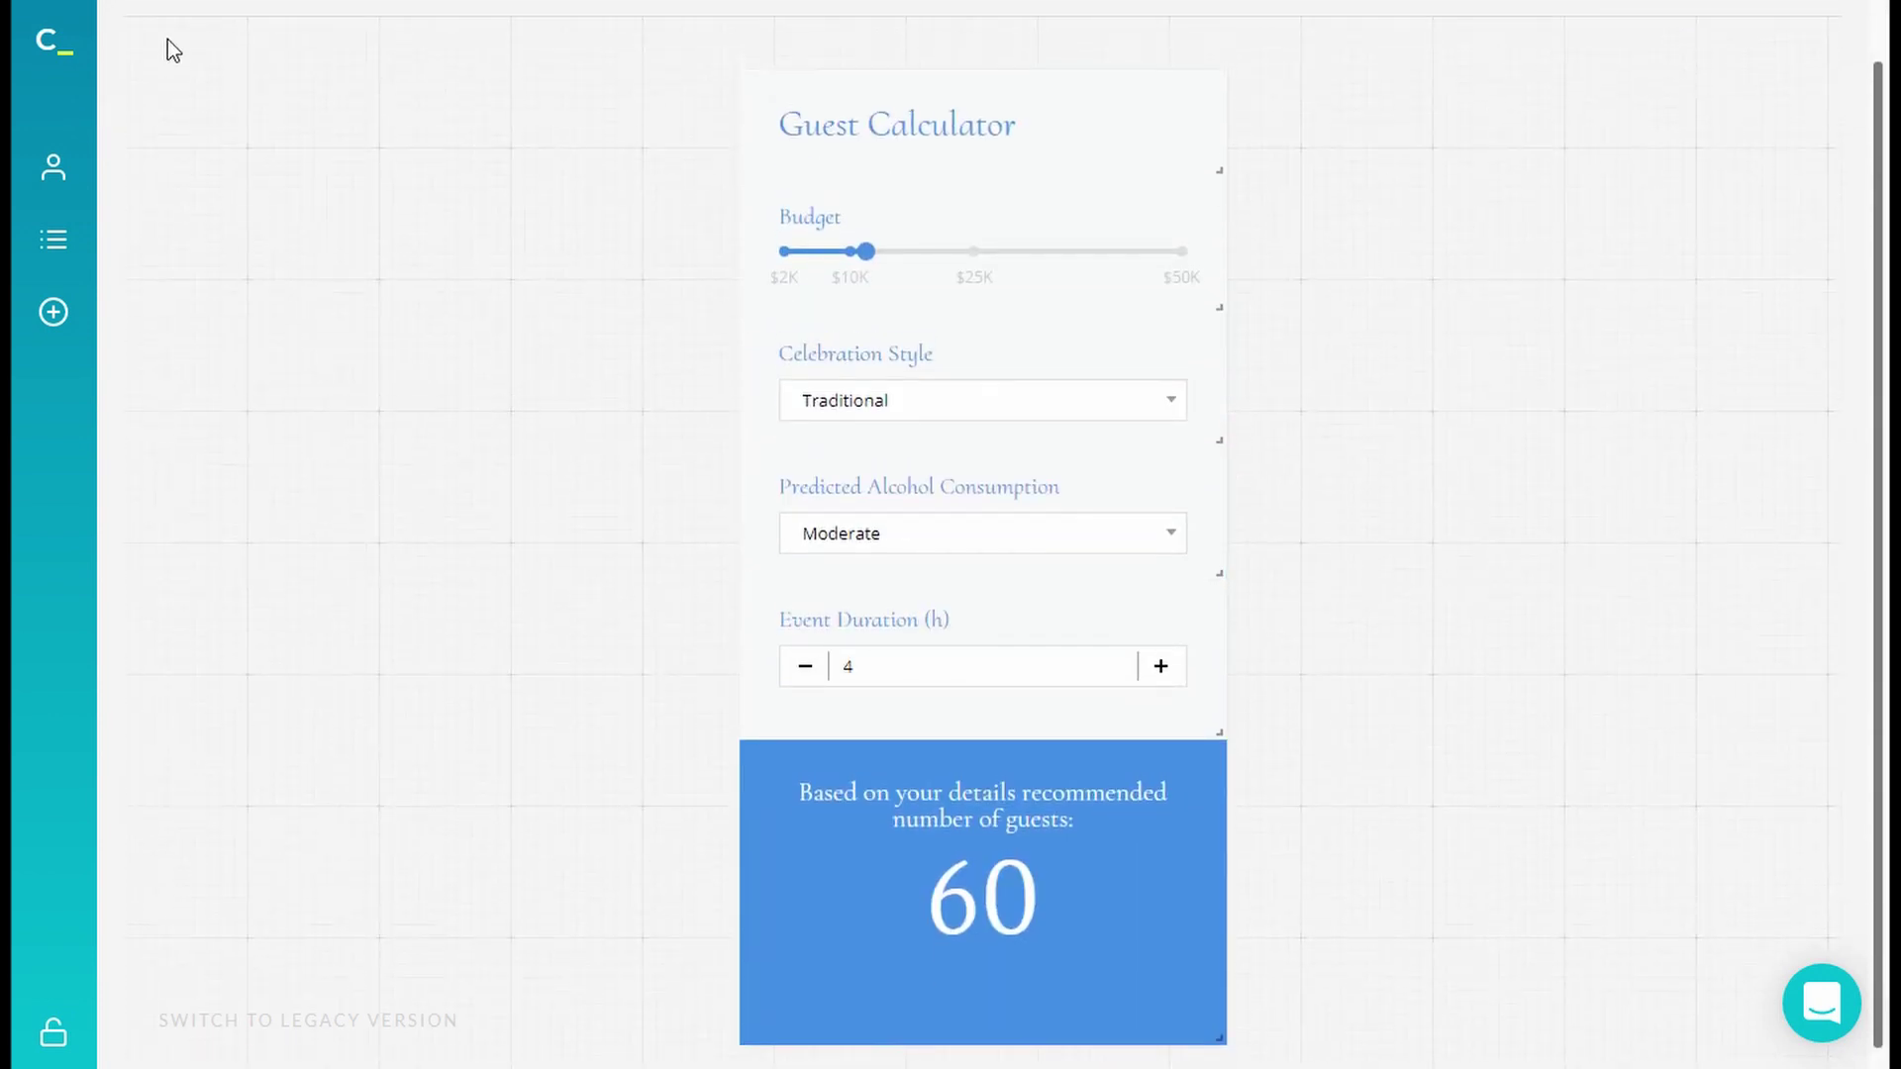
pyautogui.click(161, 40)
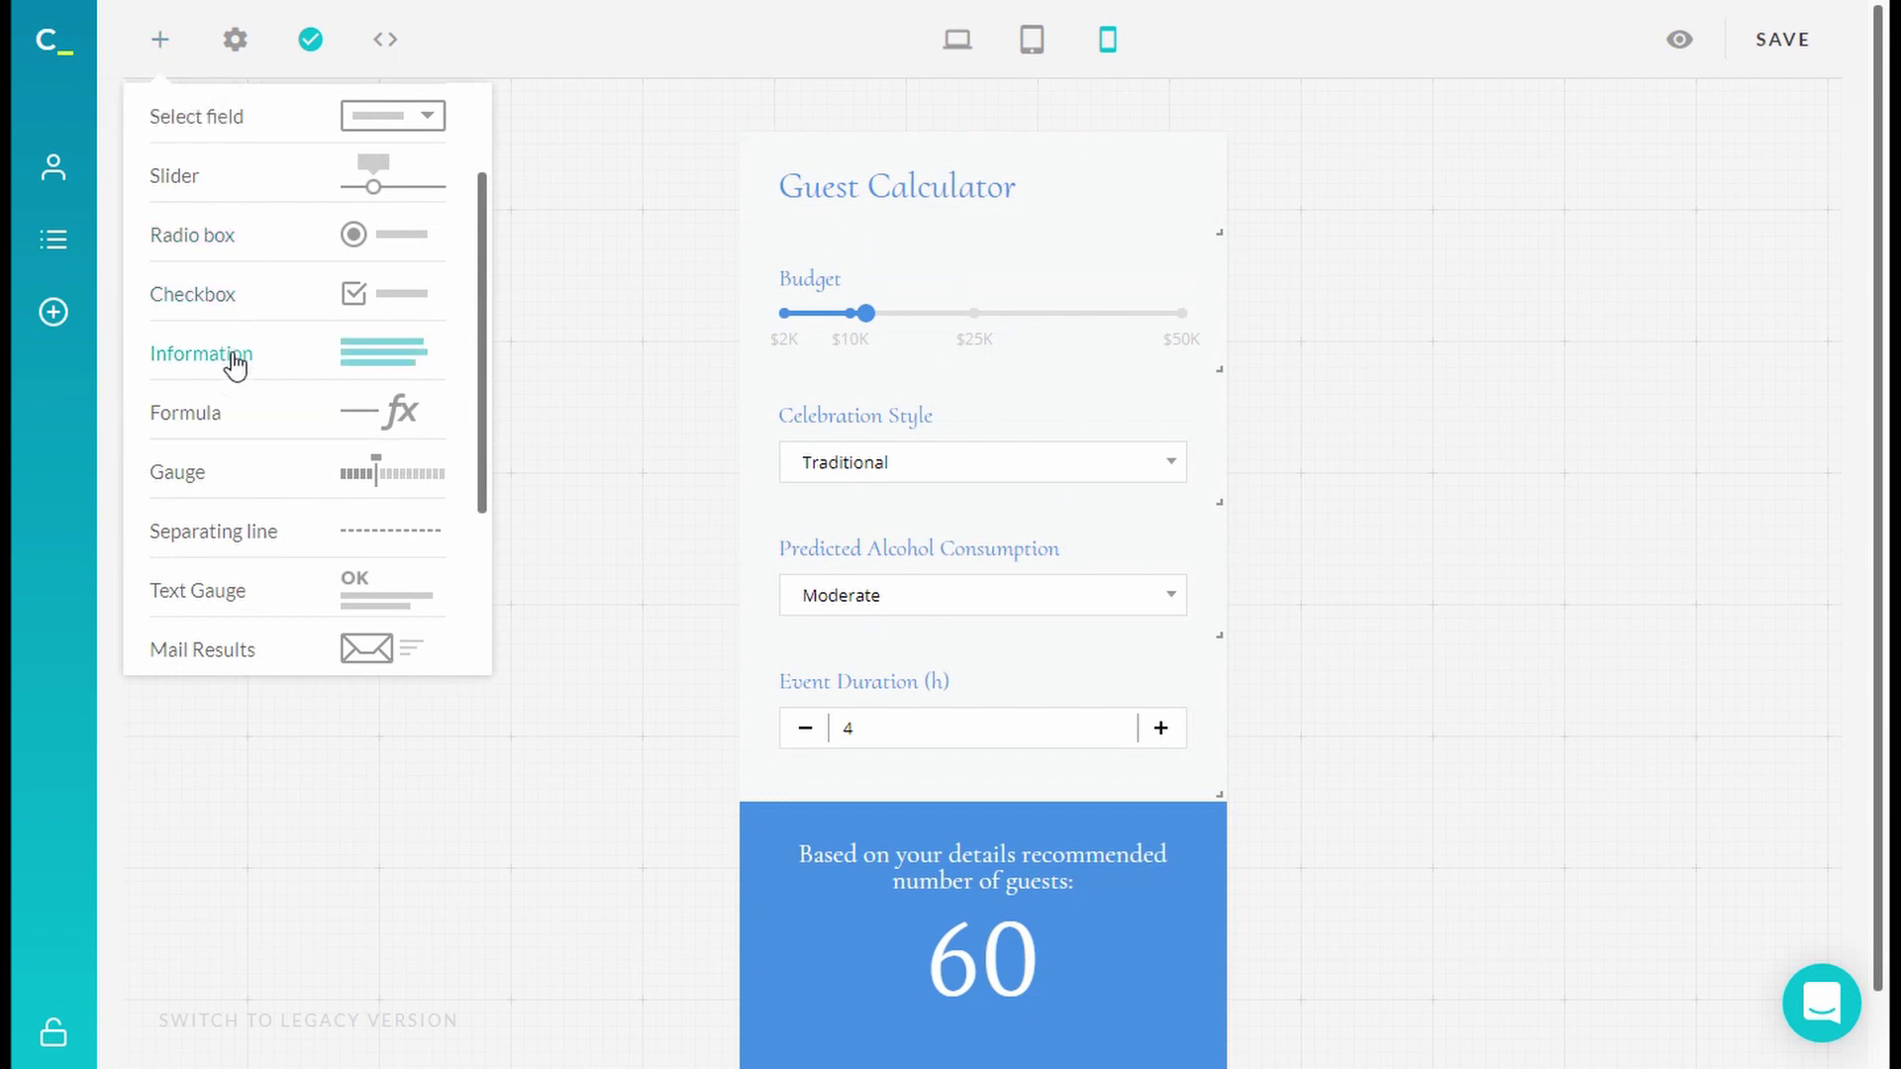
pyautogui.moveTo(238, 369); pyautogui.dragTo(1050, 610)
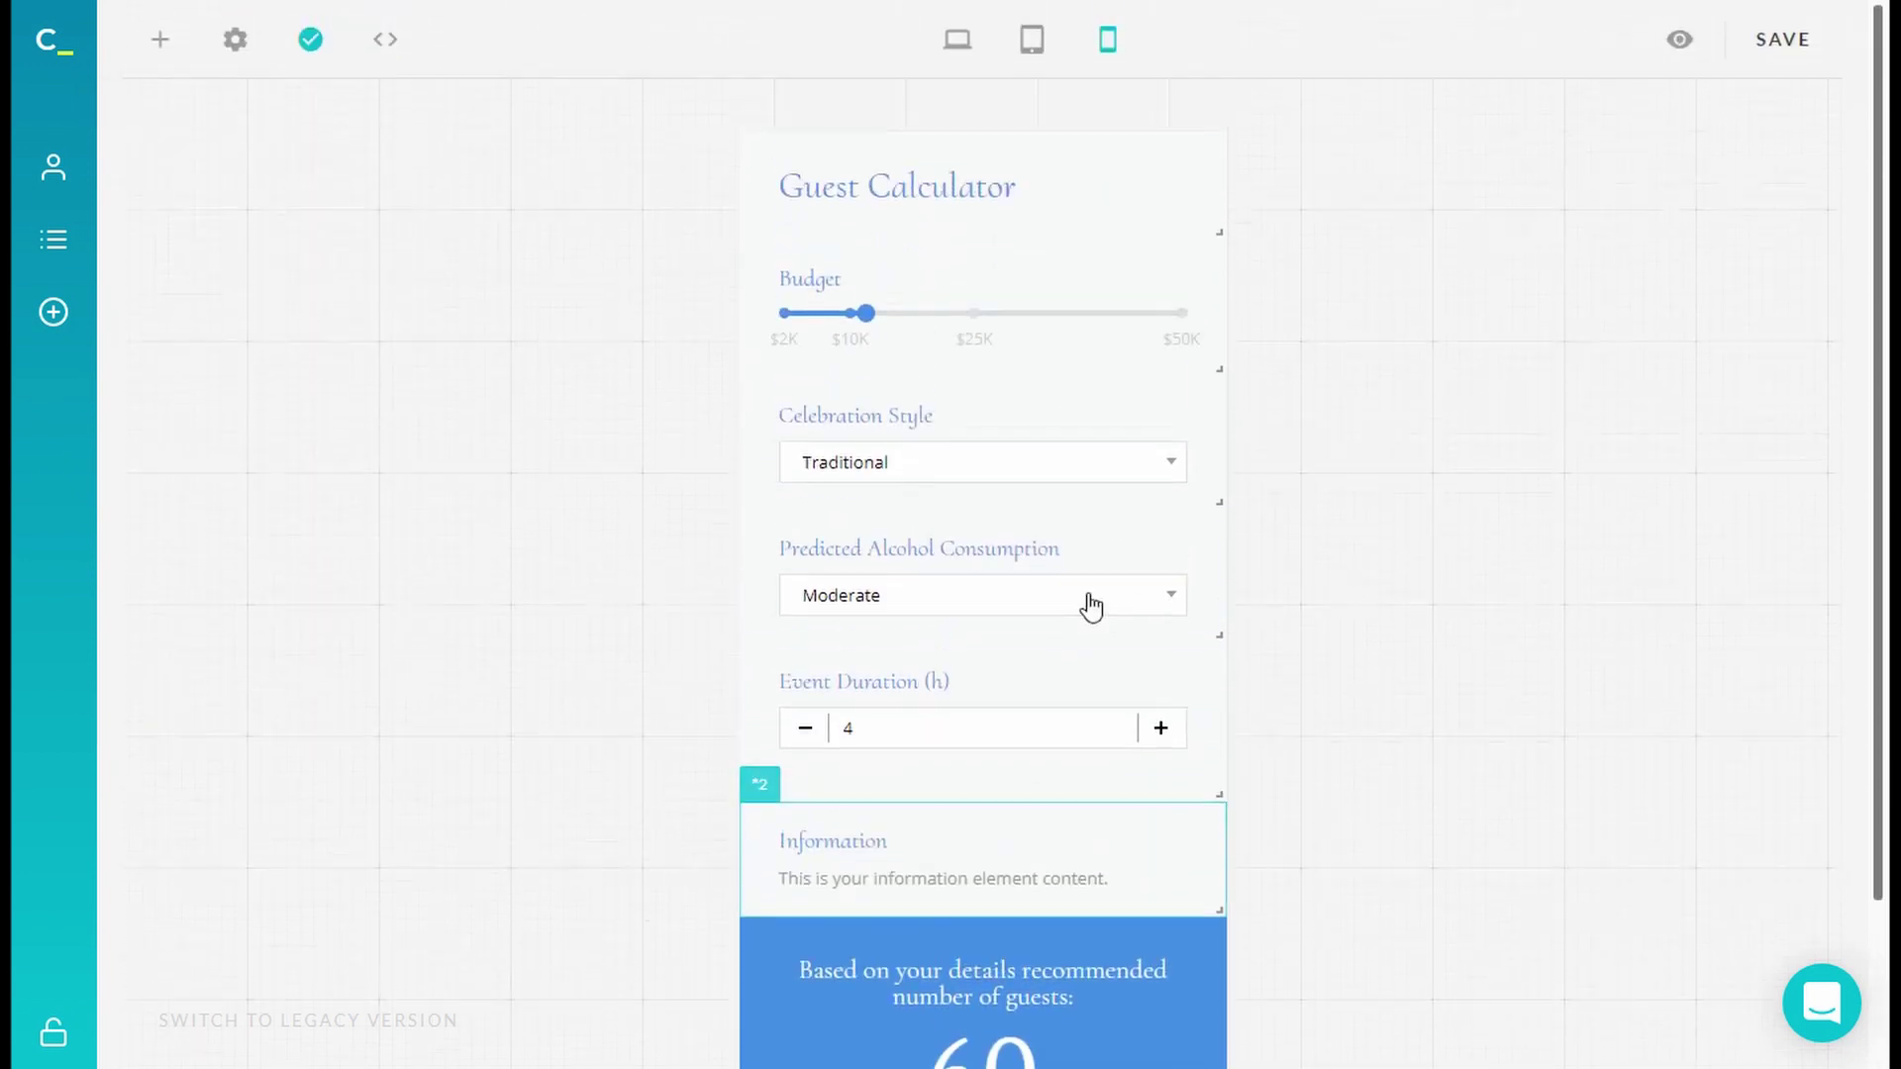
# Check the Information element at tablet, desktop and phone widths, then delete it.
pyautogui.click(1032, 42)
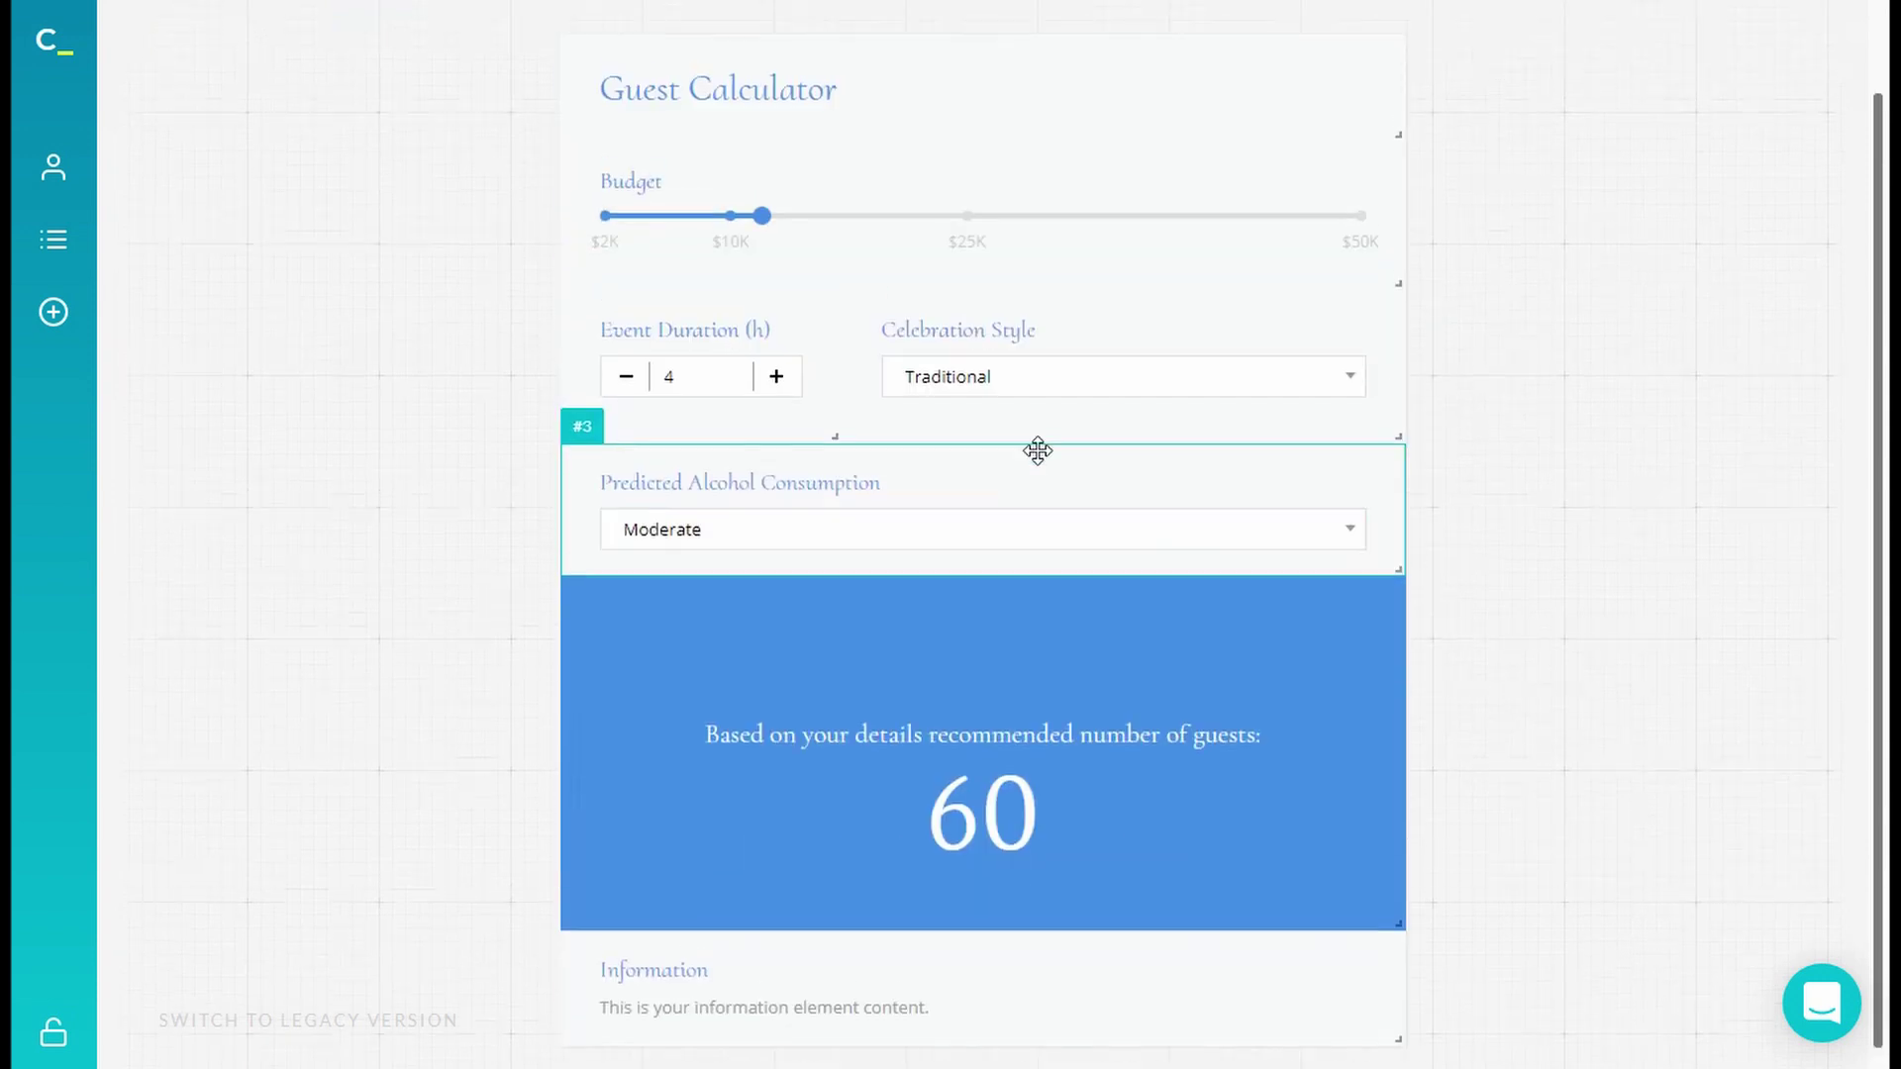
pyautogui.click(958, 41)
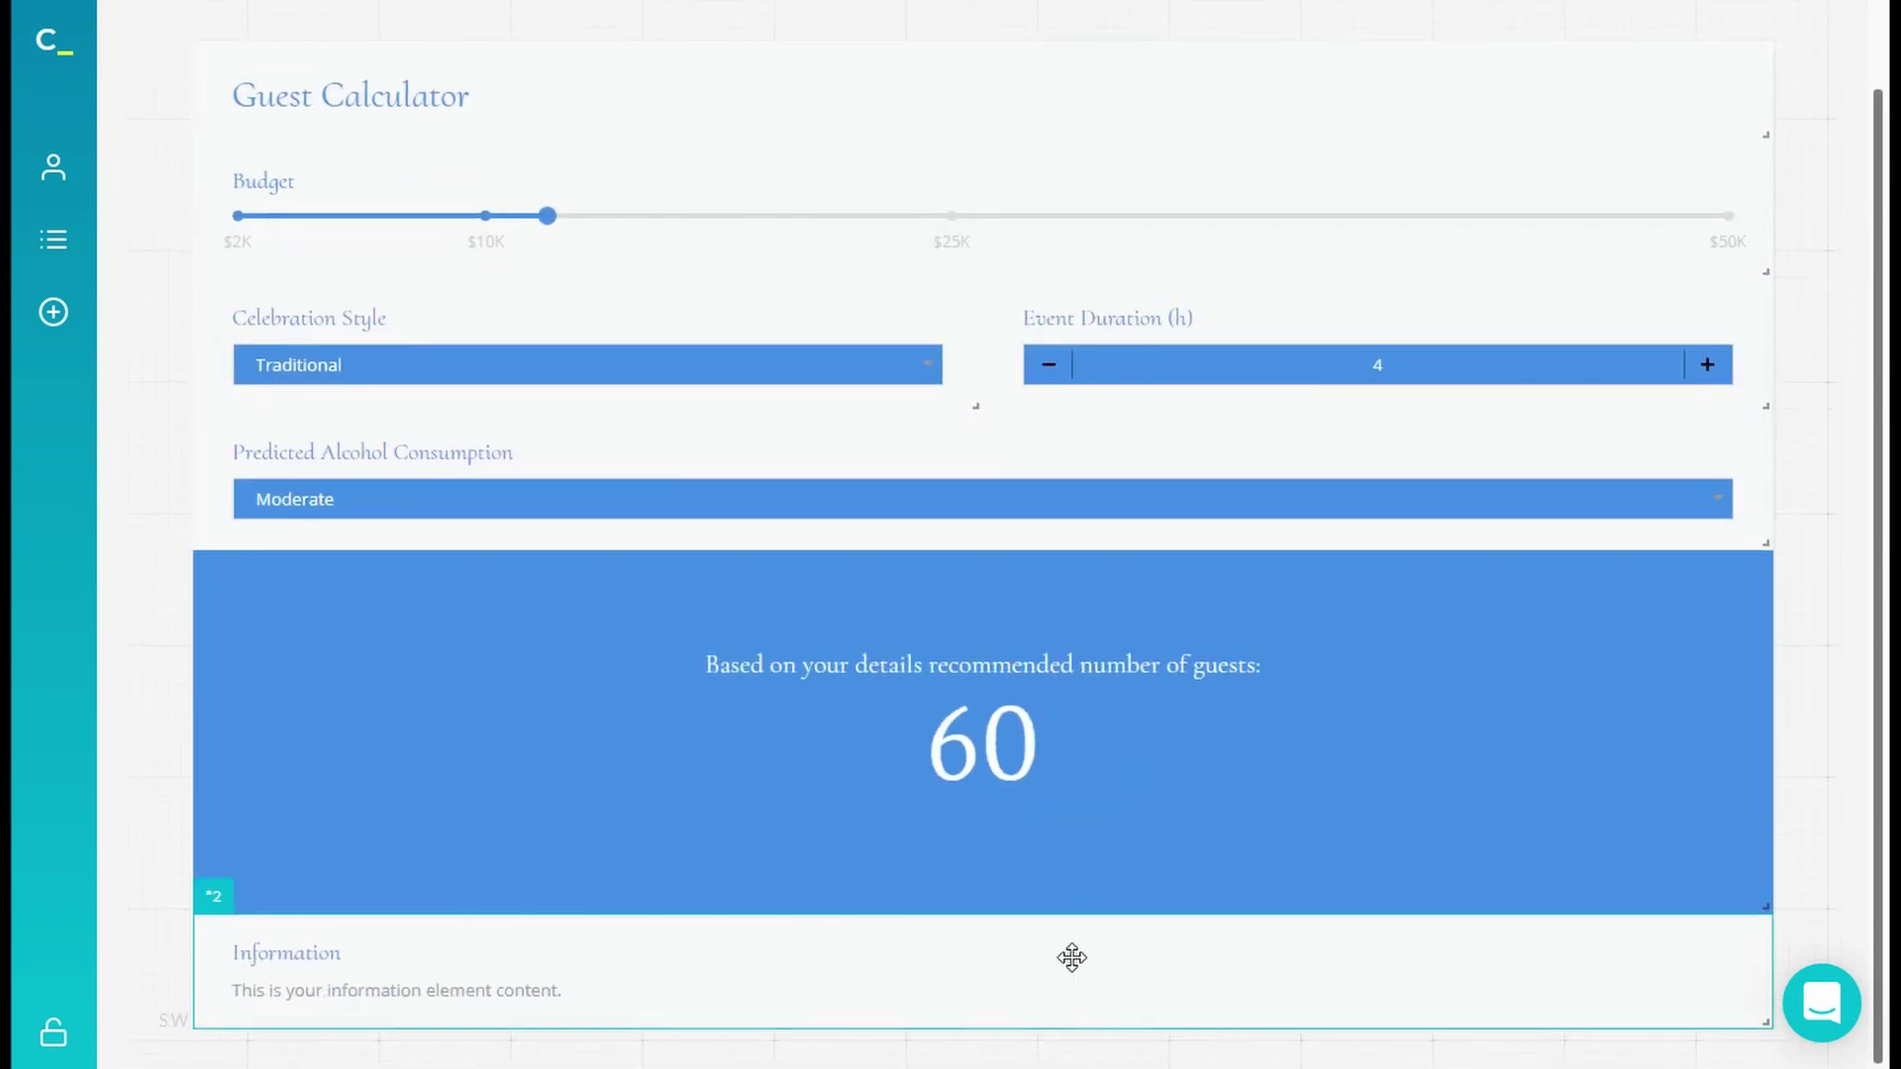
pyautogui.scroll(1, 1064, 792)
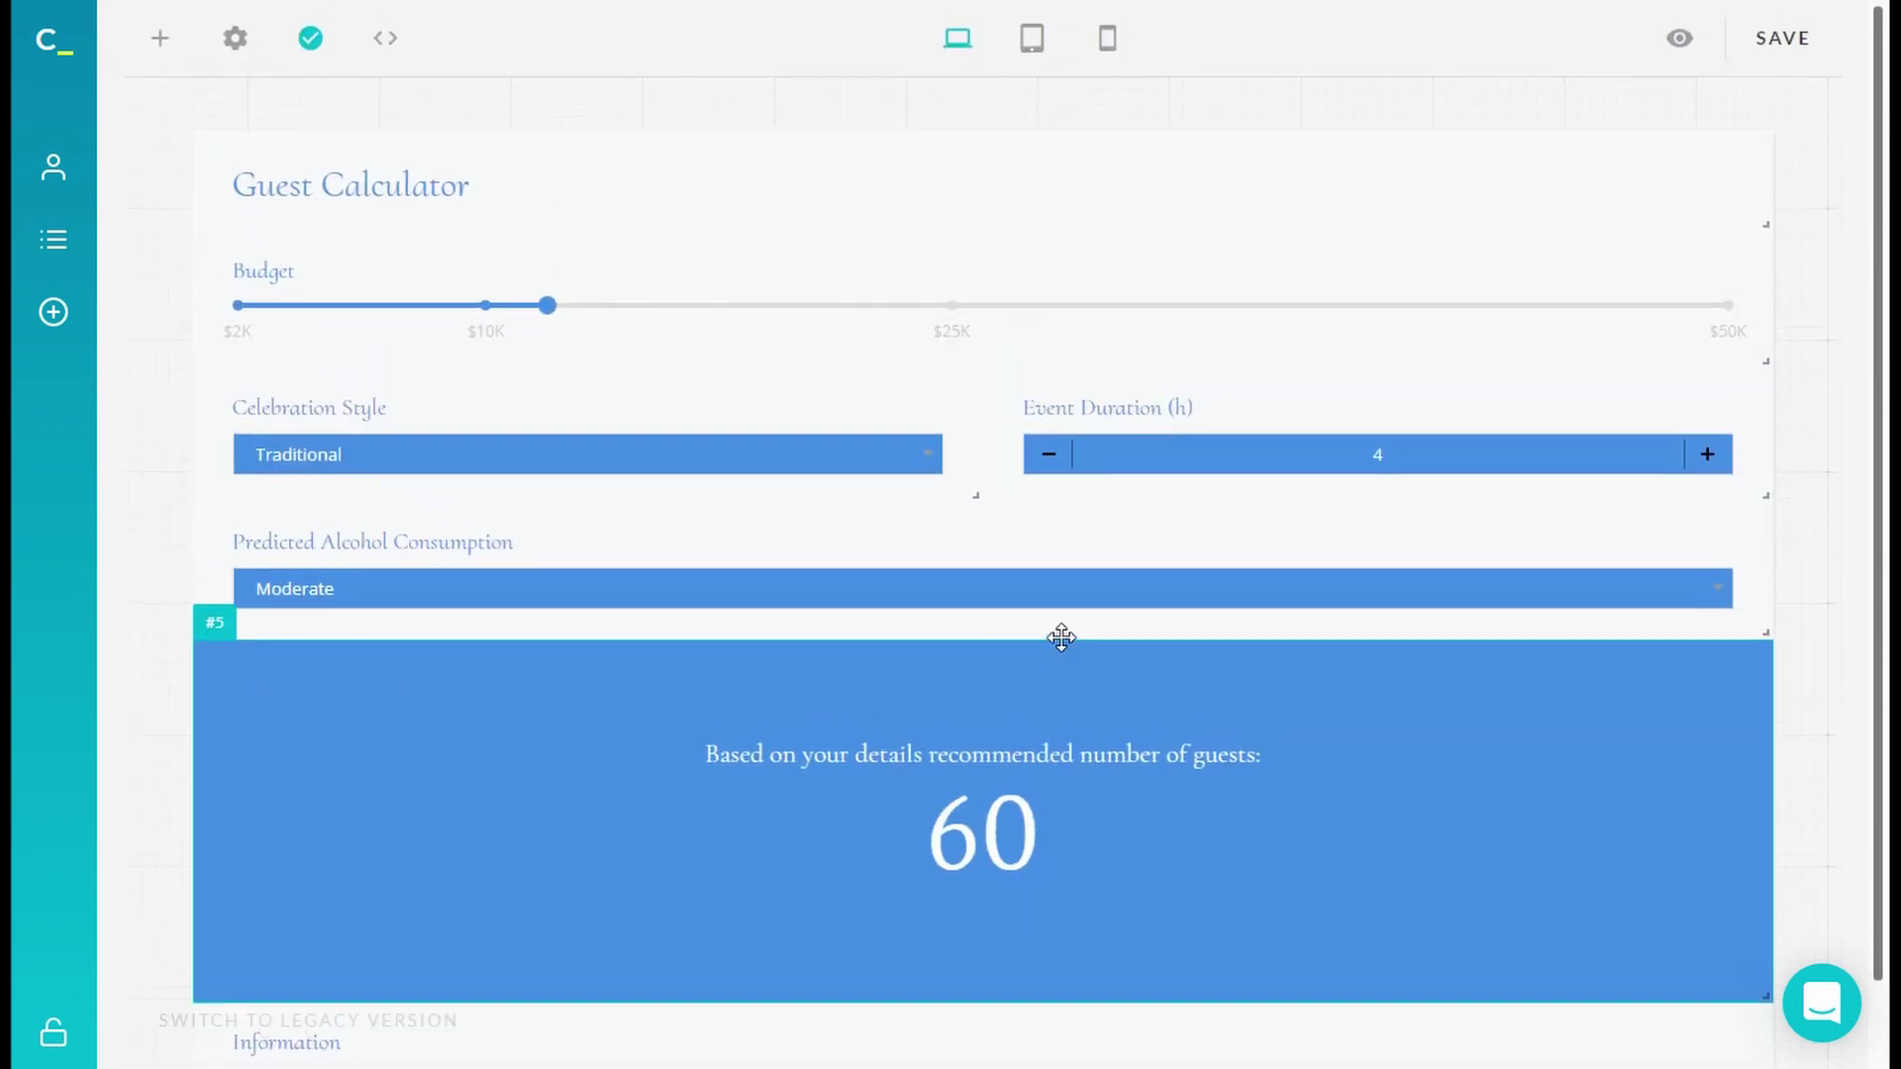
pyautogui.click(1107, 45)
pyautogui.scroll(-2, 1044, 1024)
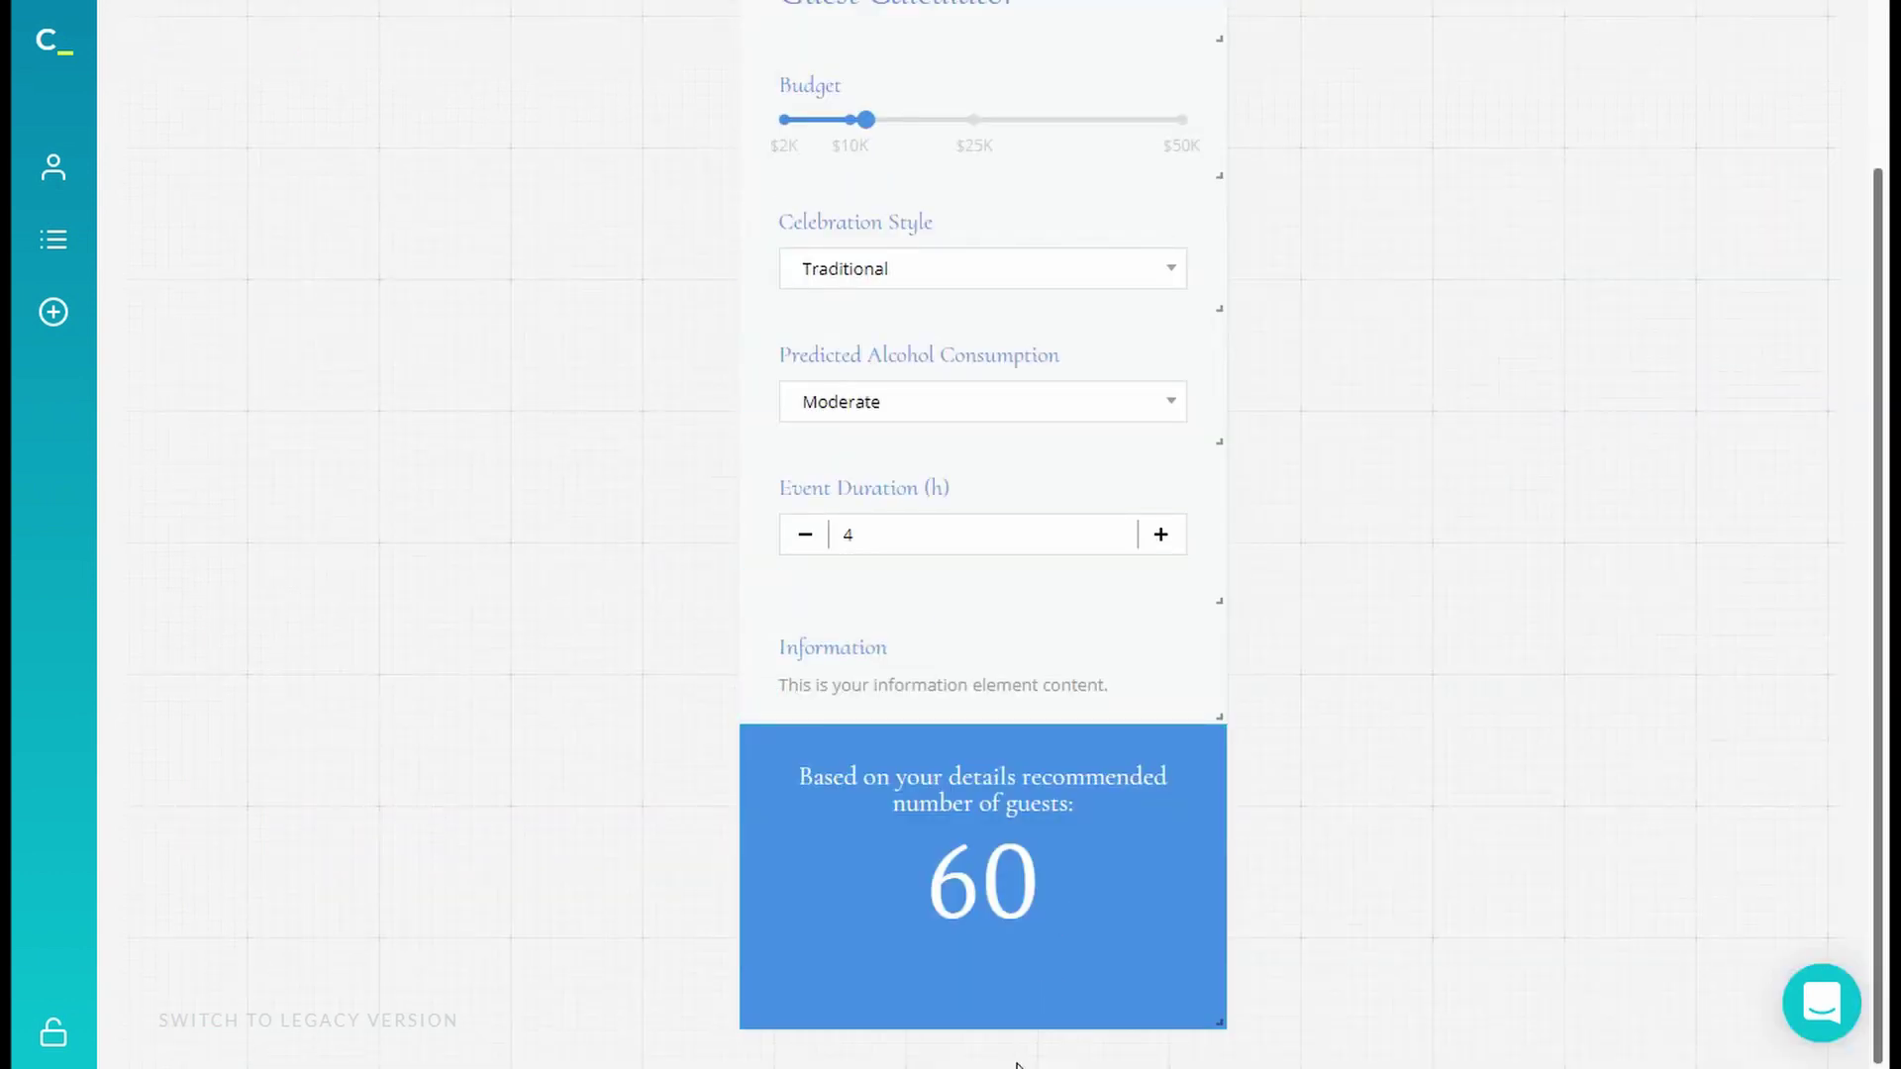
pyautogui.click(1009, 673)
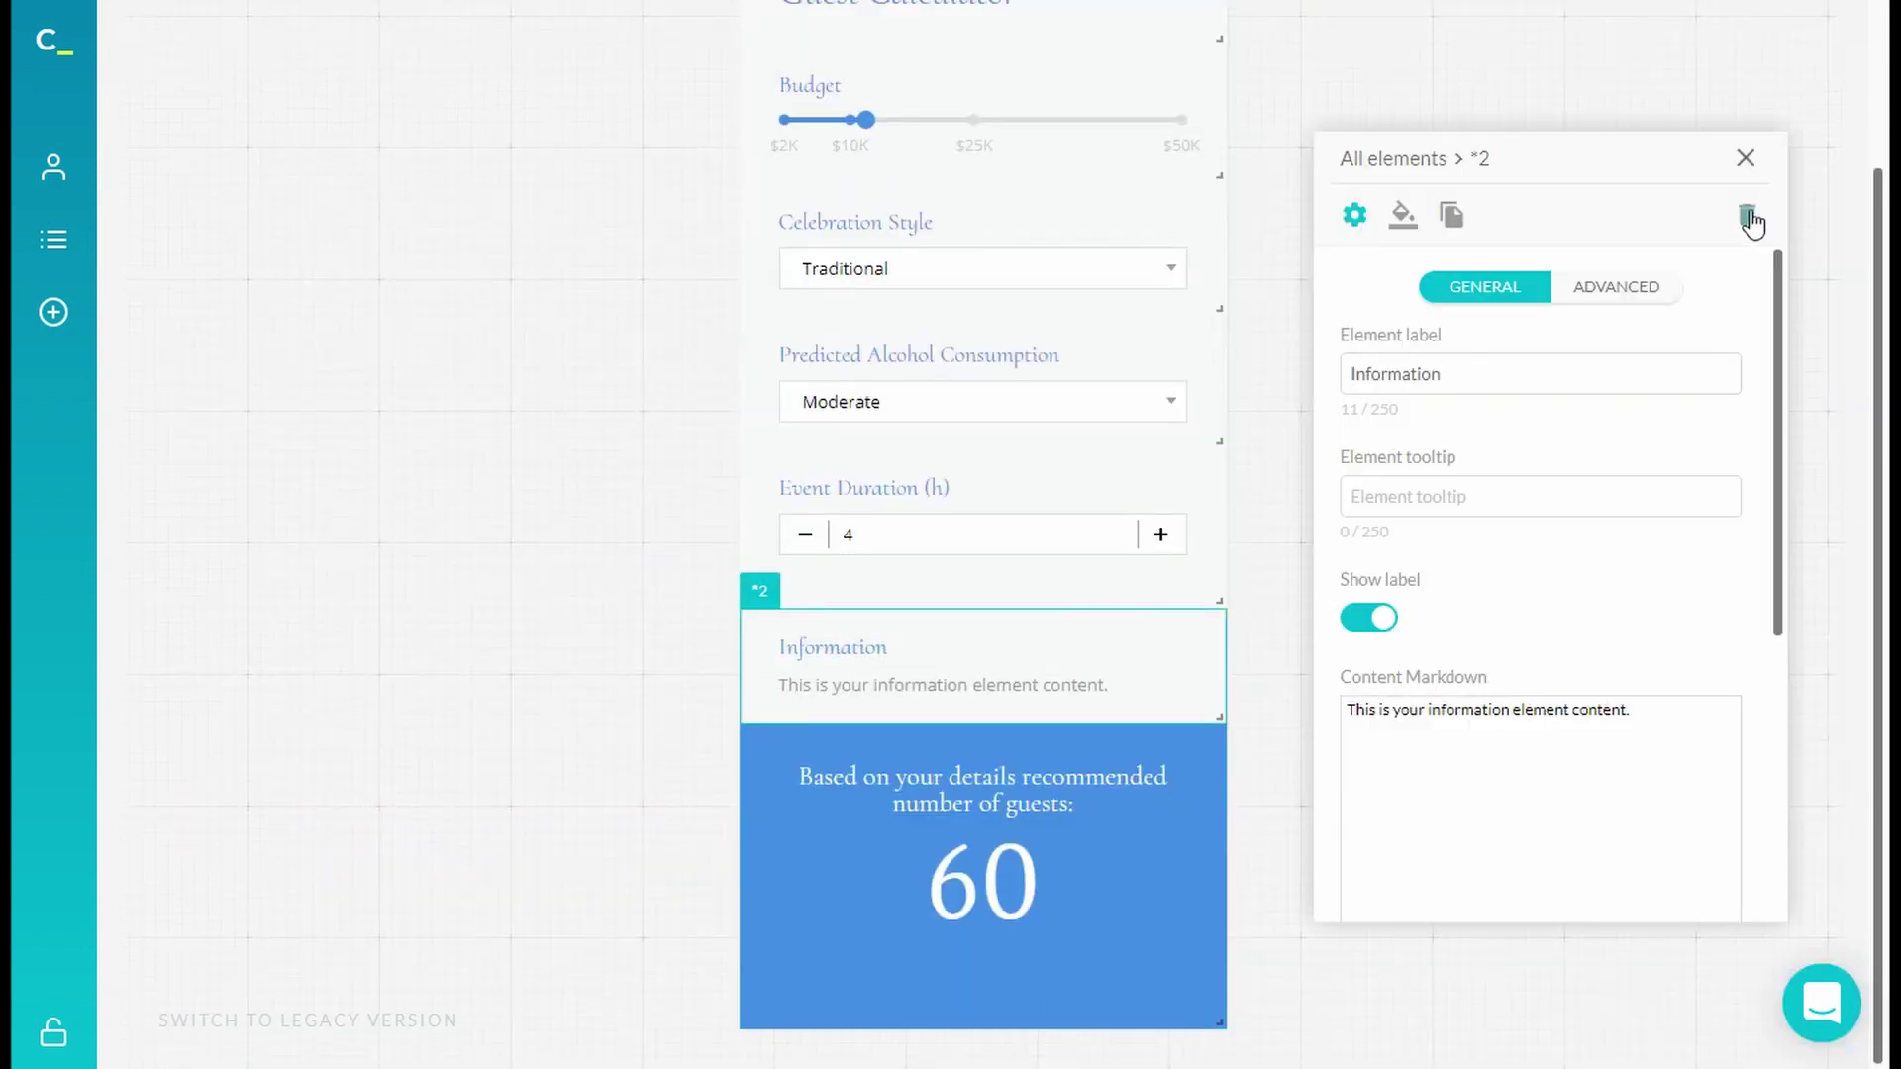
pyautogui.click(1749, 217)
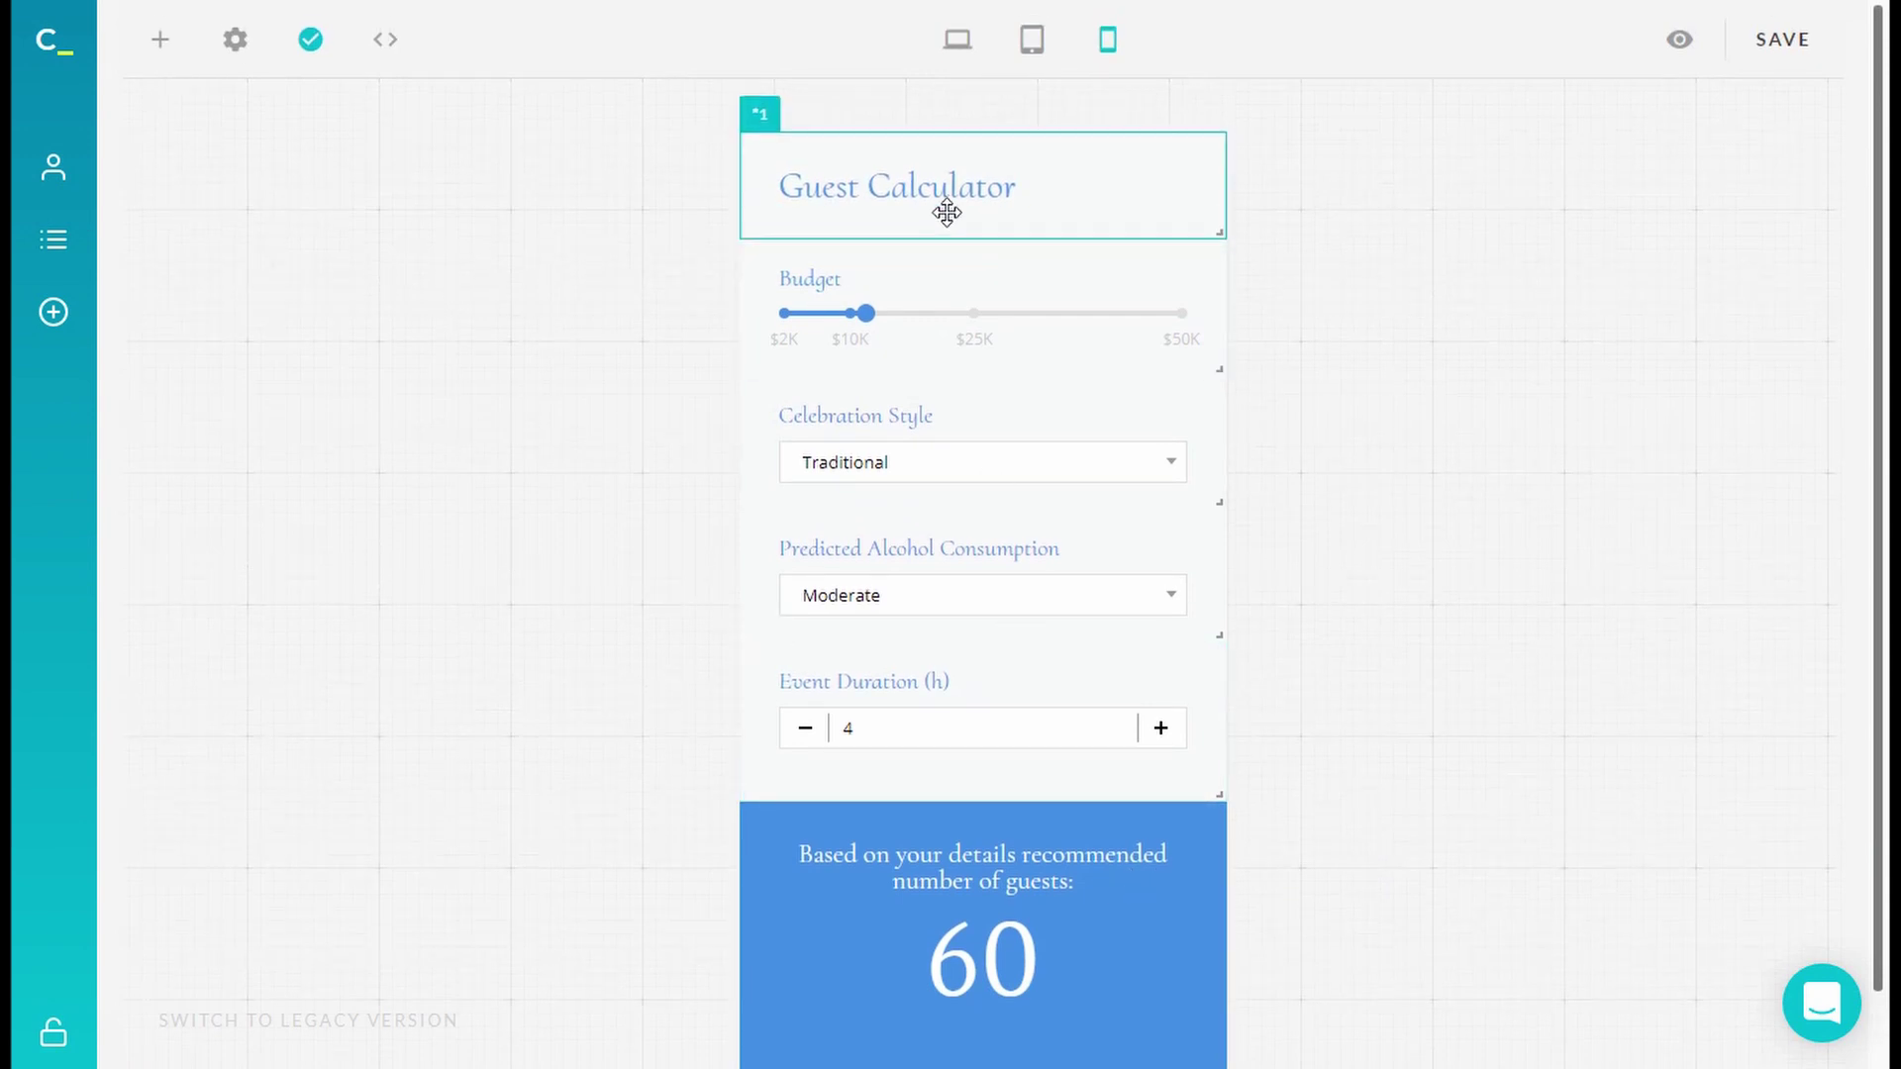
# Switch to the desktop layout and trial-drag the Budget and Event Duration blocks without changing them.
pyautogui.click(960, 50)
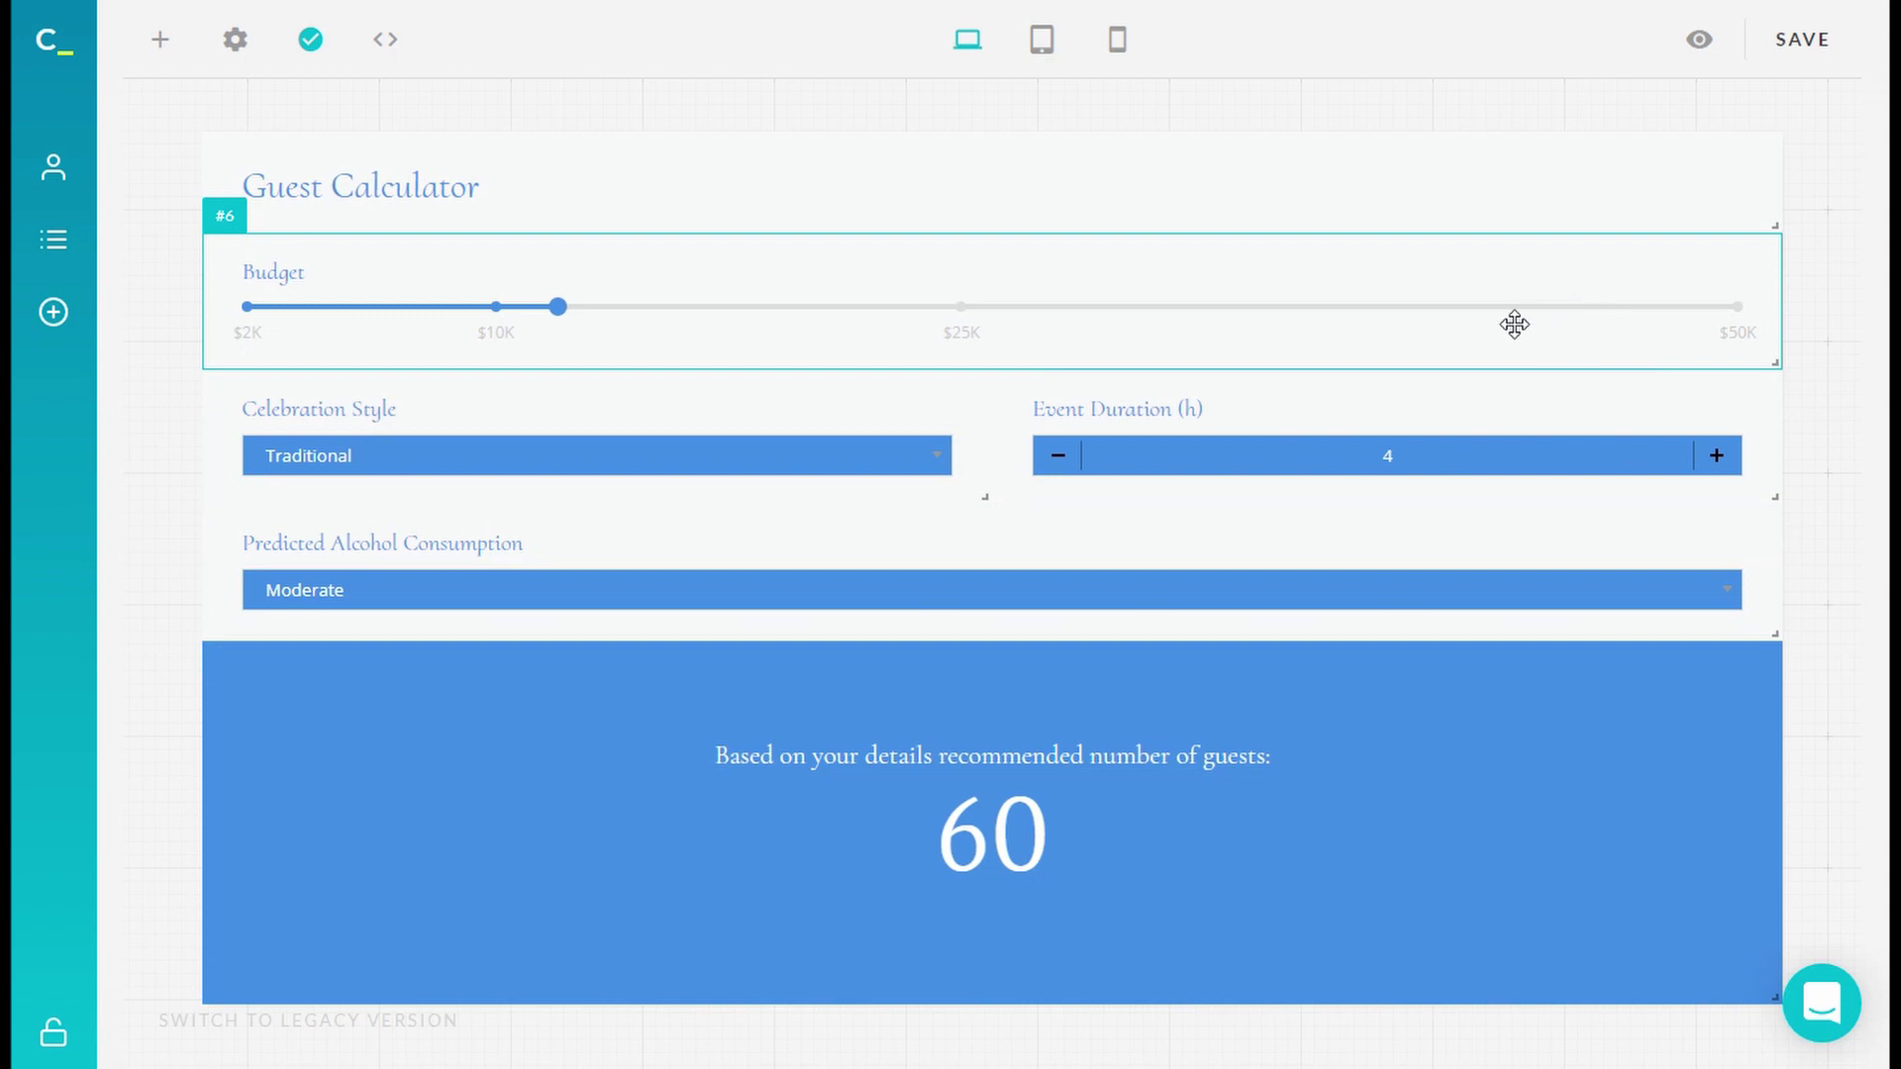
pyautogui.moveTo(1587, 357); pyautogui.dragTo(1632, 500)
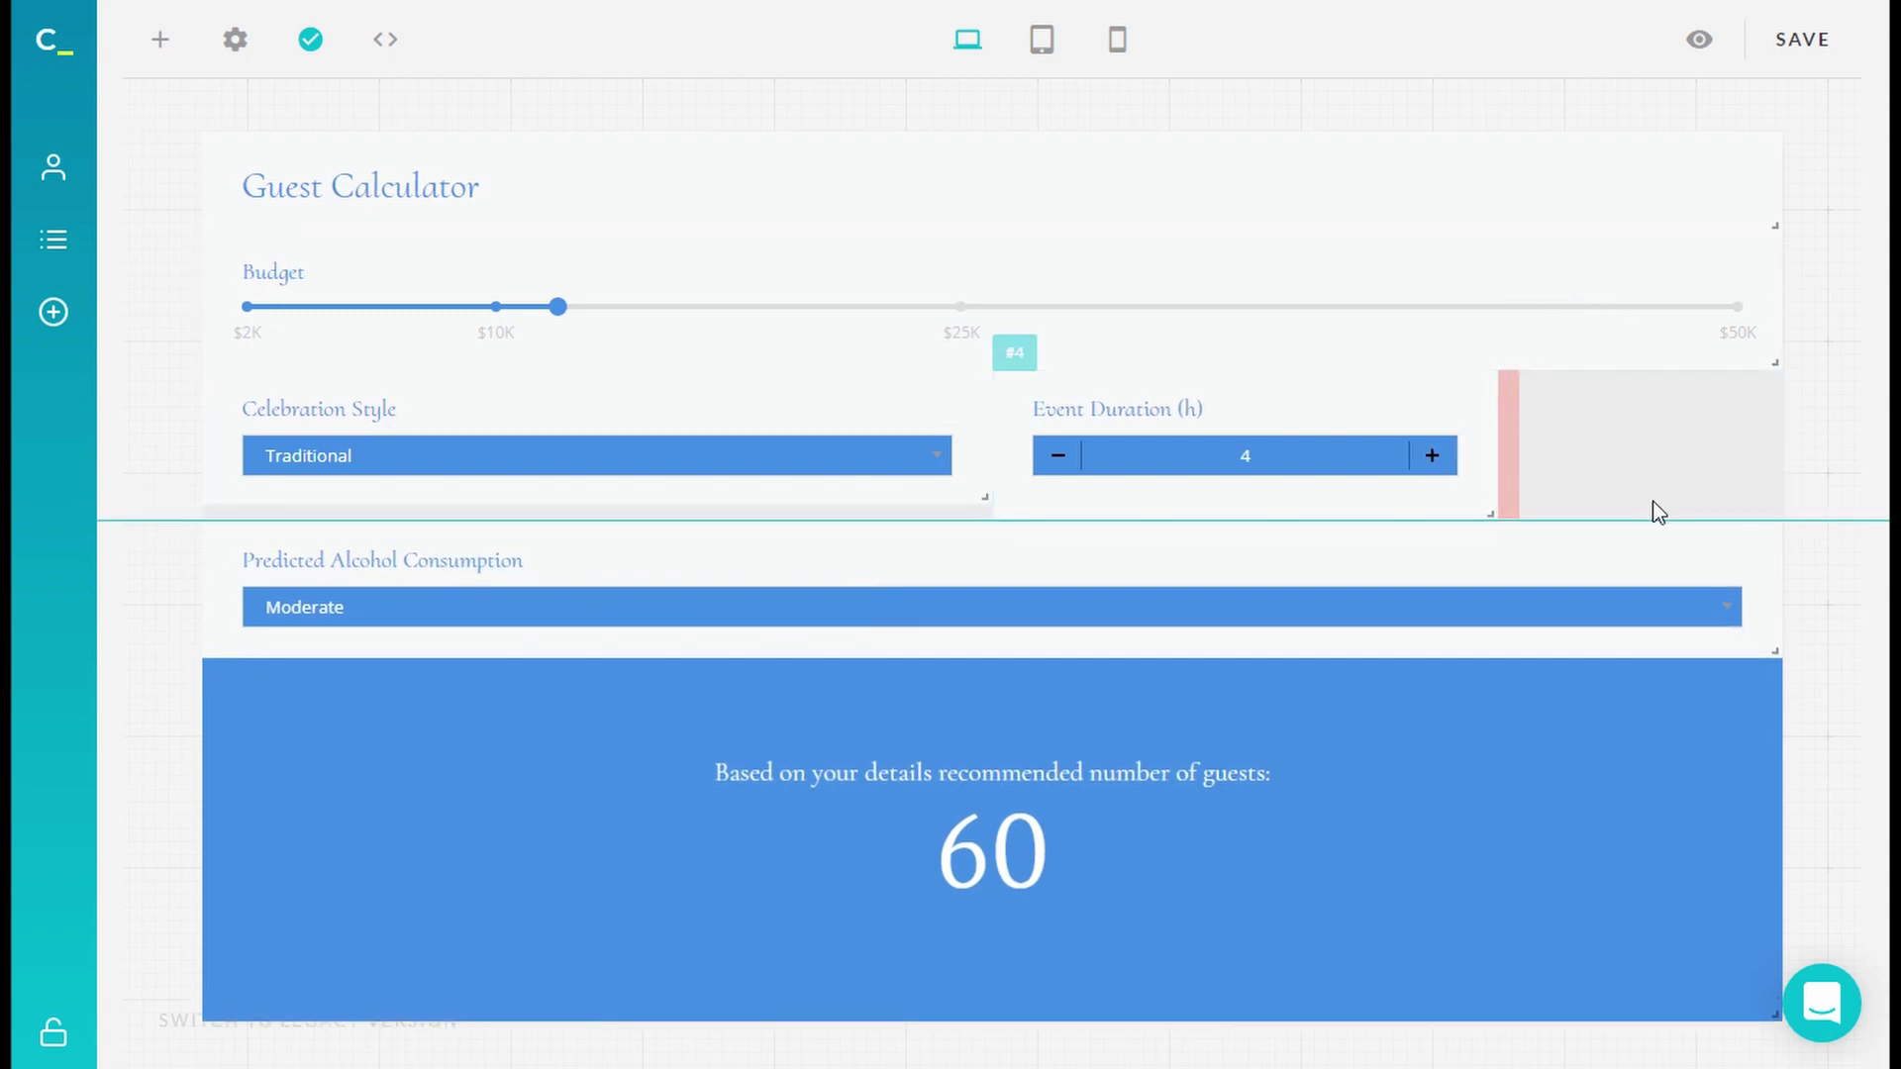
pyautogui.moveTo(1658, 512); pyautogui.dragTo(1726, 509)
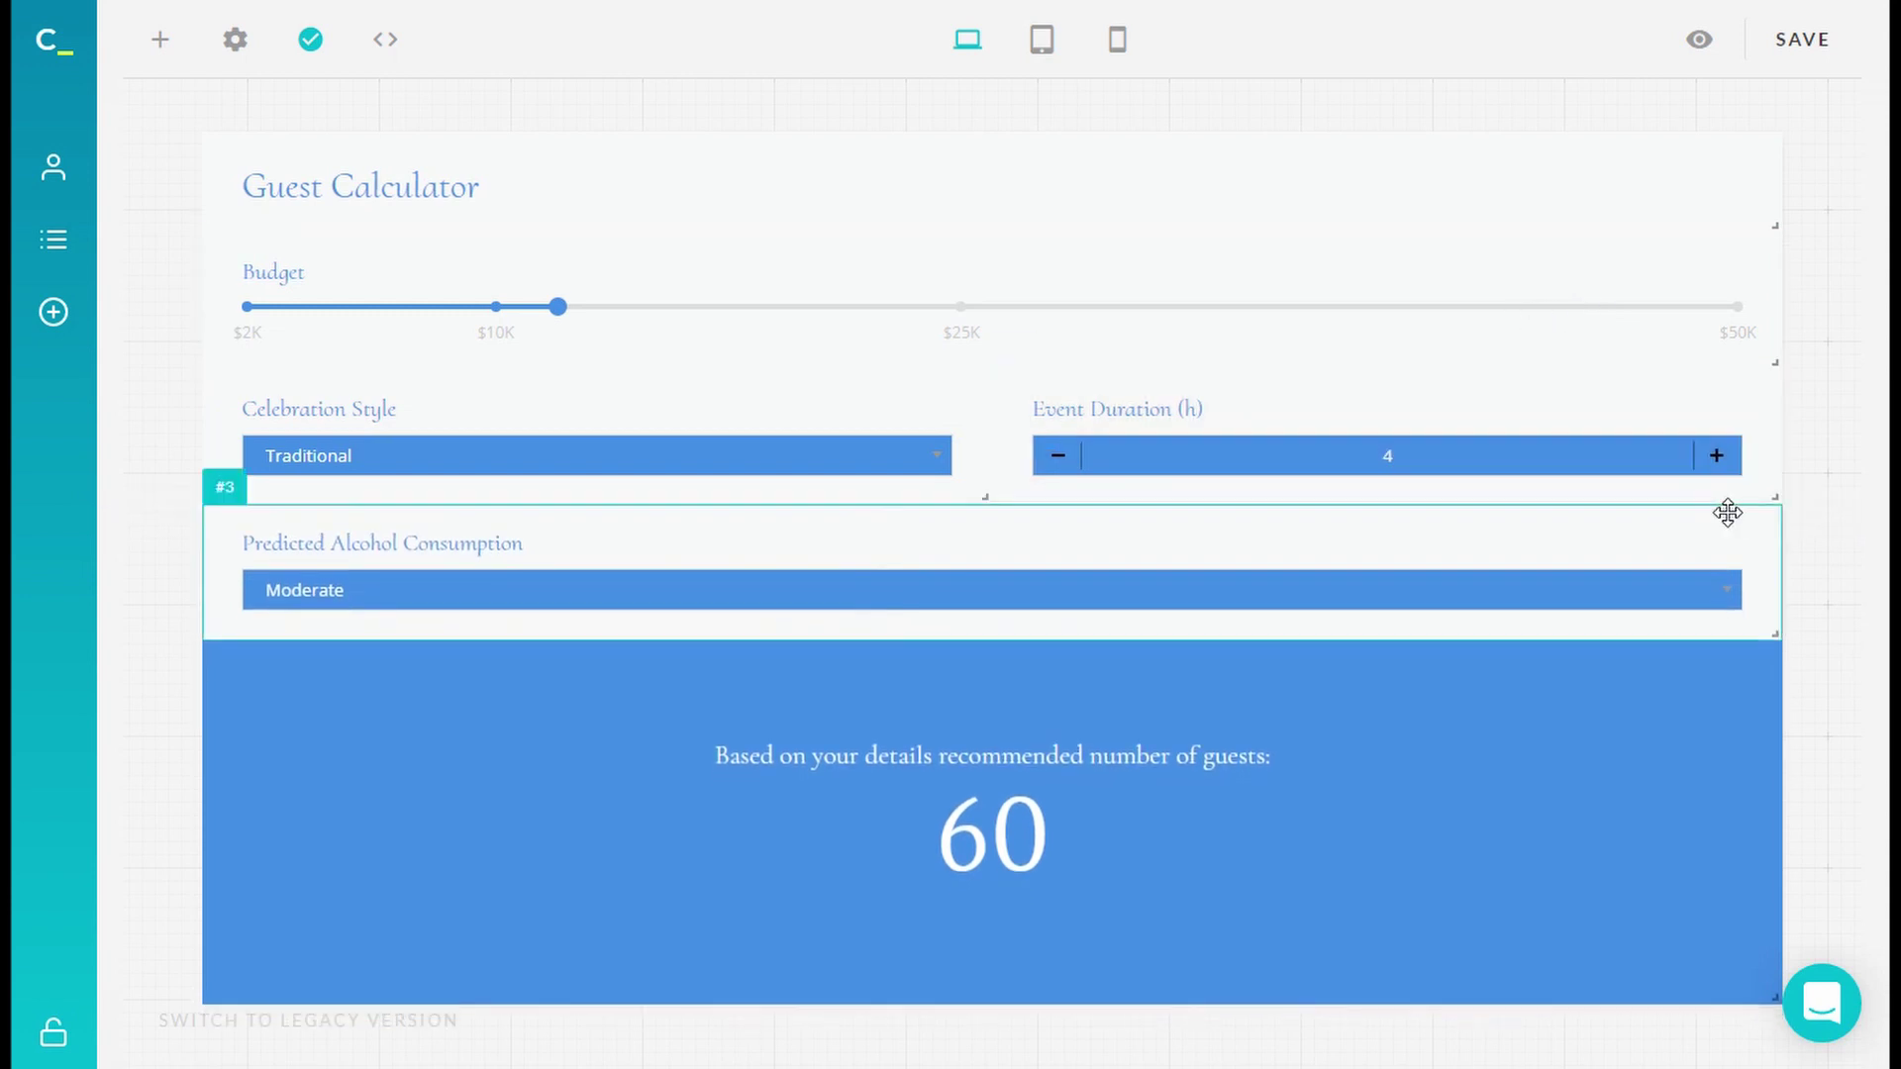
# In the tablet layout, halve the title and field blocks and move the slimmed result panel top right.
pyautogui.click(1065, 43)
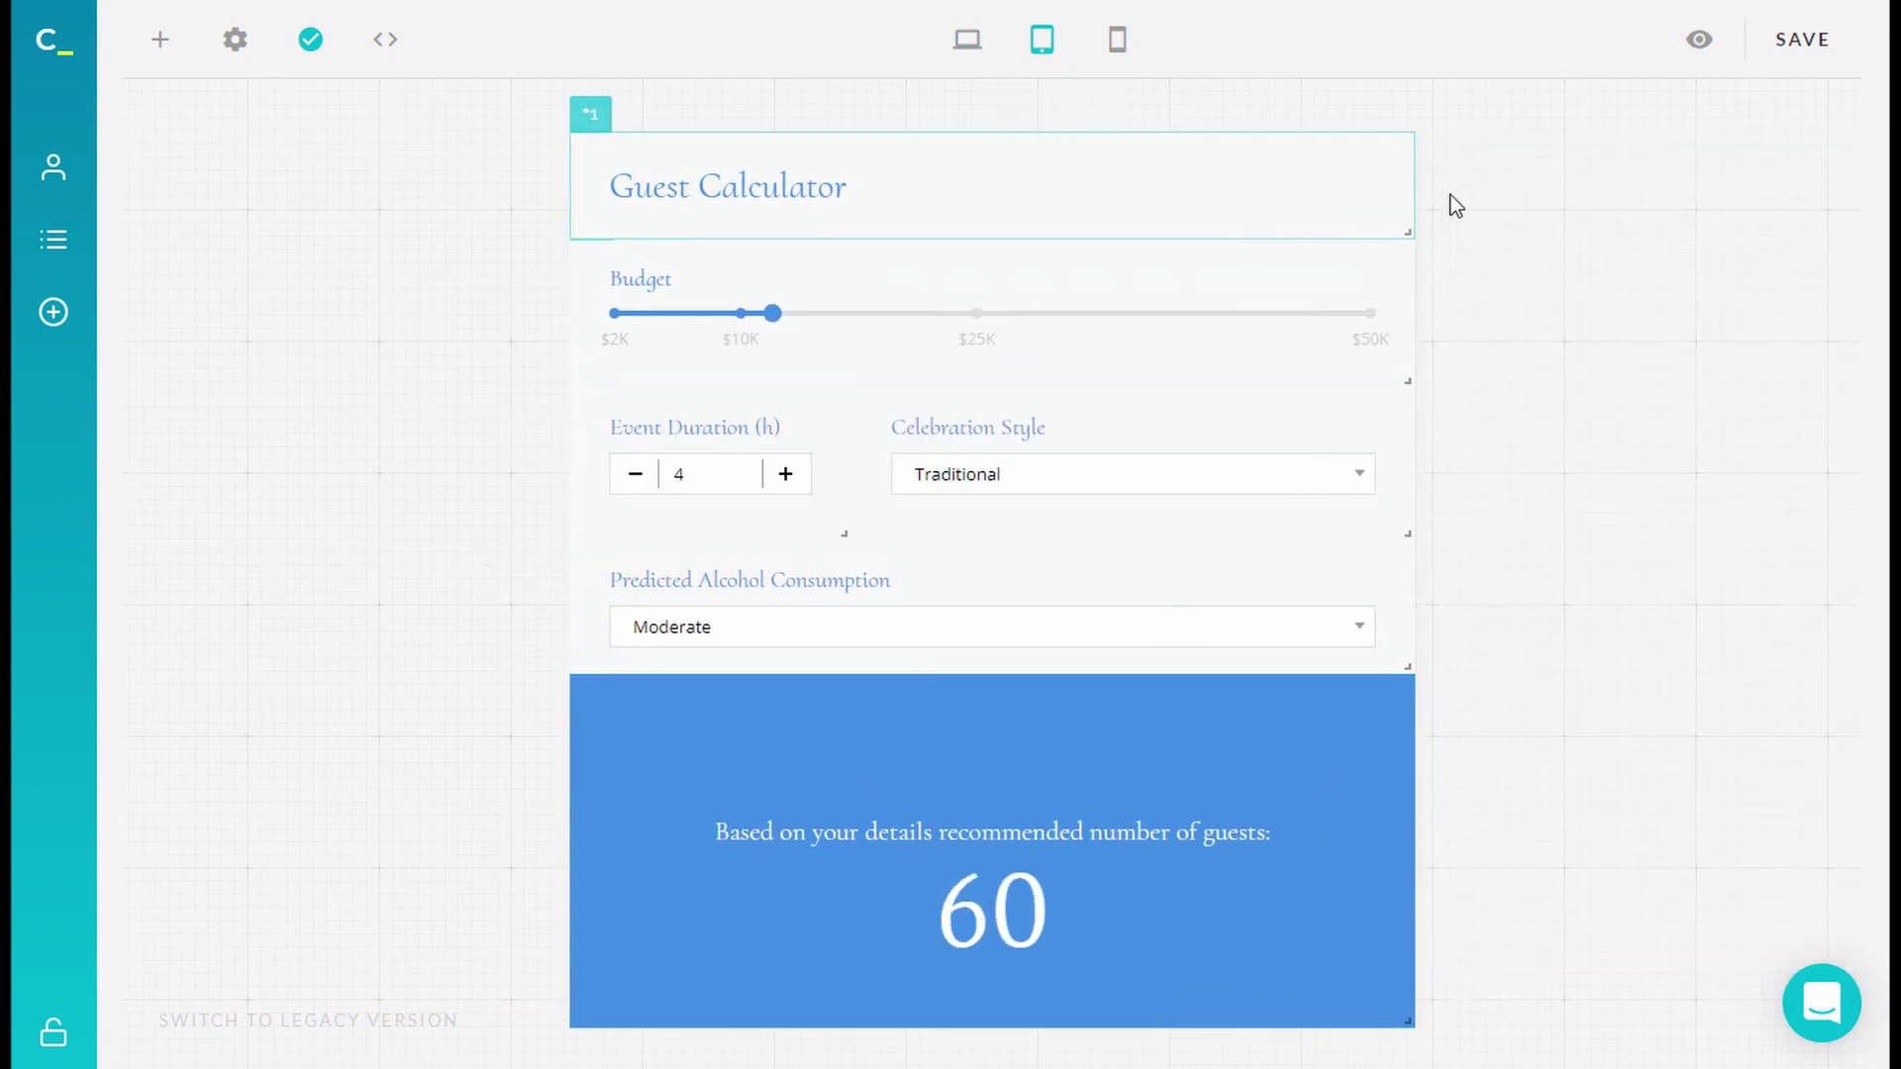
pyautogui.moveTo(1407, 225); pyautogui.dragTo(1129, 227)
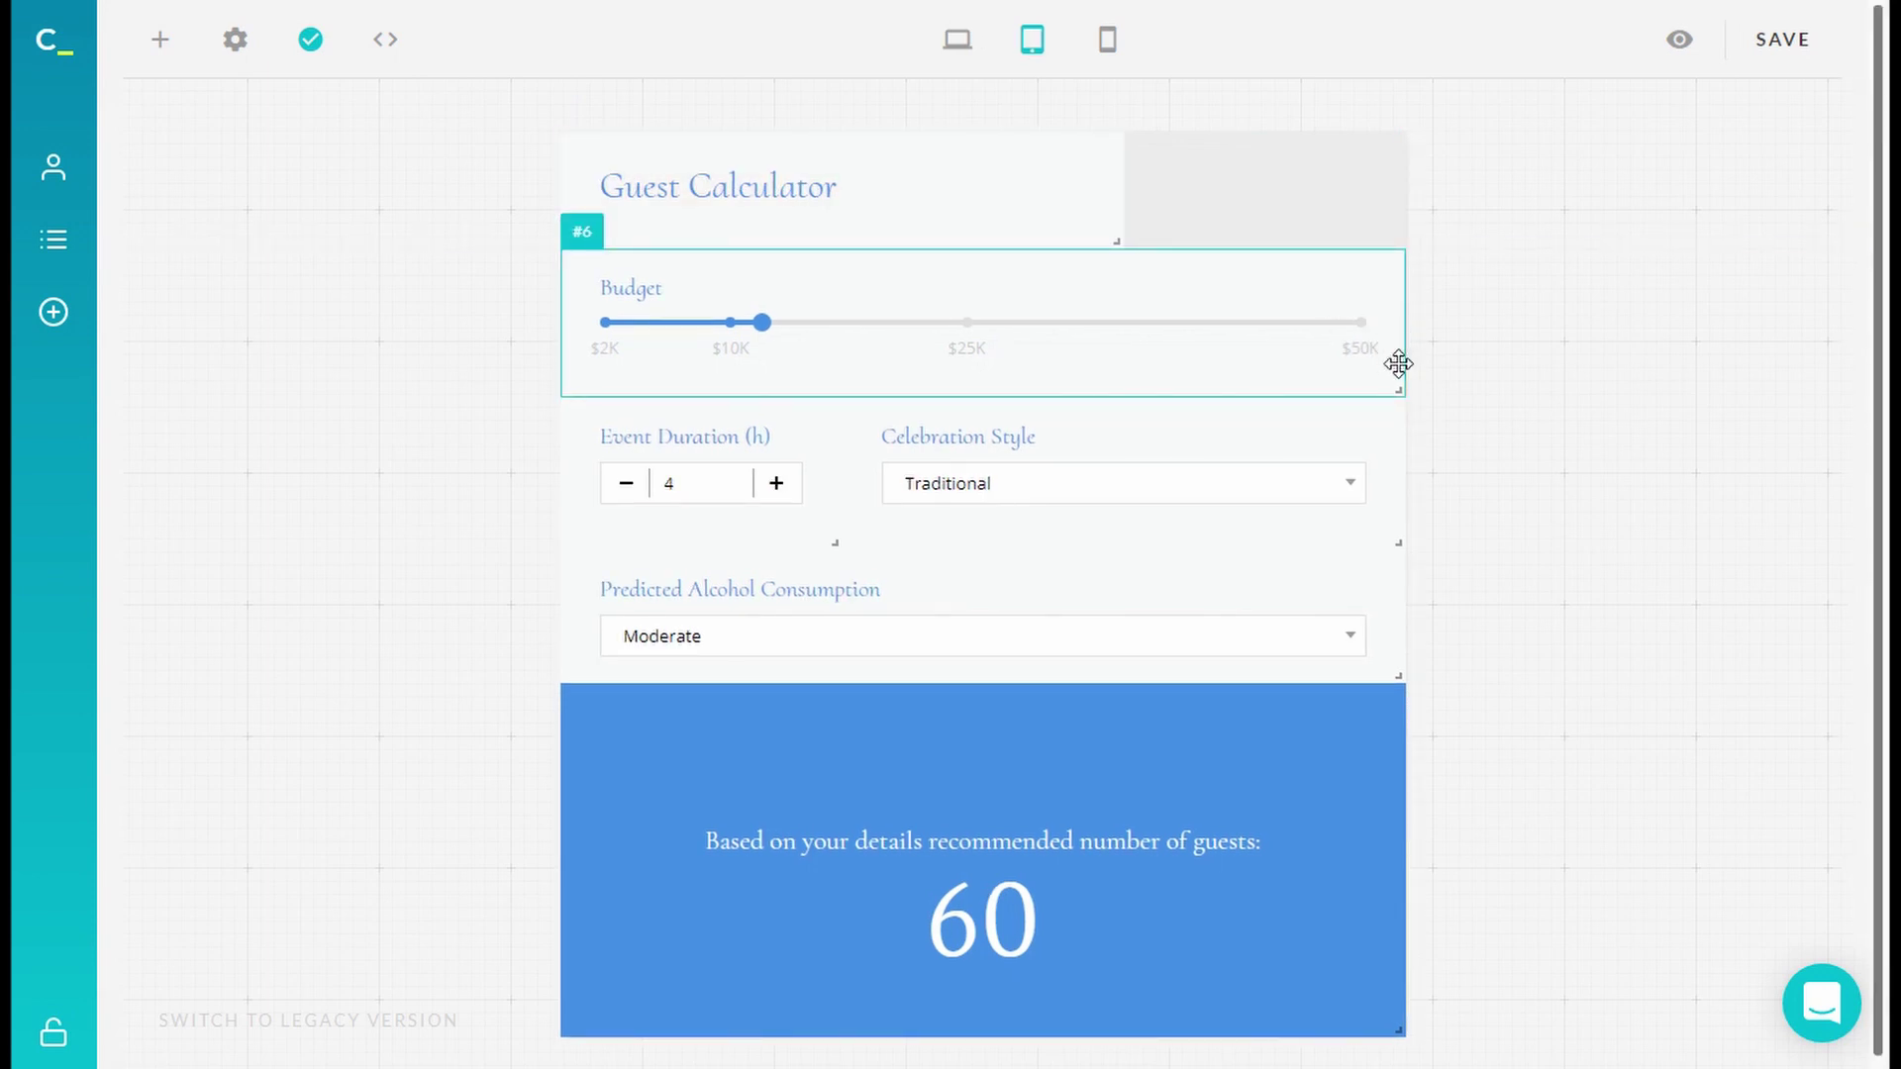
pyautogui.moveTo(1396, 361); pyautogui.dragTo(1125, 363)
pyautogui.moveTo(1399, 496); pyautogui.dragTo(1121, 531)
pyautogui.moveTo(1389, 673); pyautogui.dragTo(1123, 660)
pyautogui.moveTo(1399, 1015); pyautogui.dragTo(733, 1012)
pyautogui.moveTo(681, 816); pyautogui.dragTo(1408, 671)
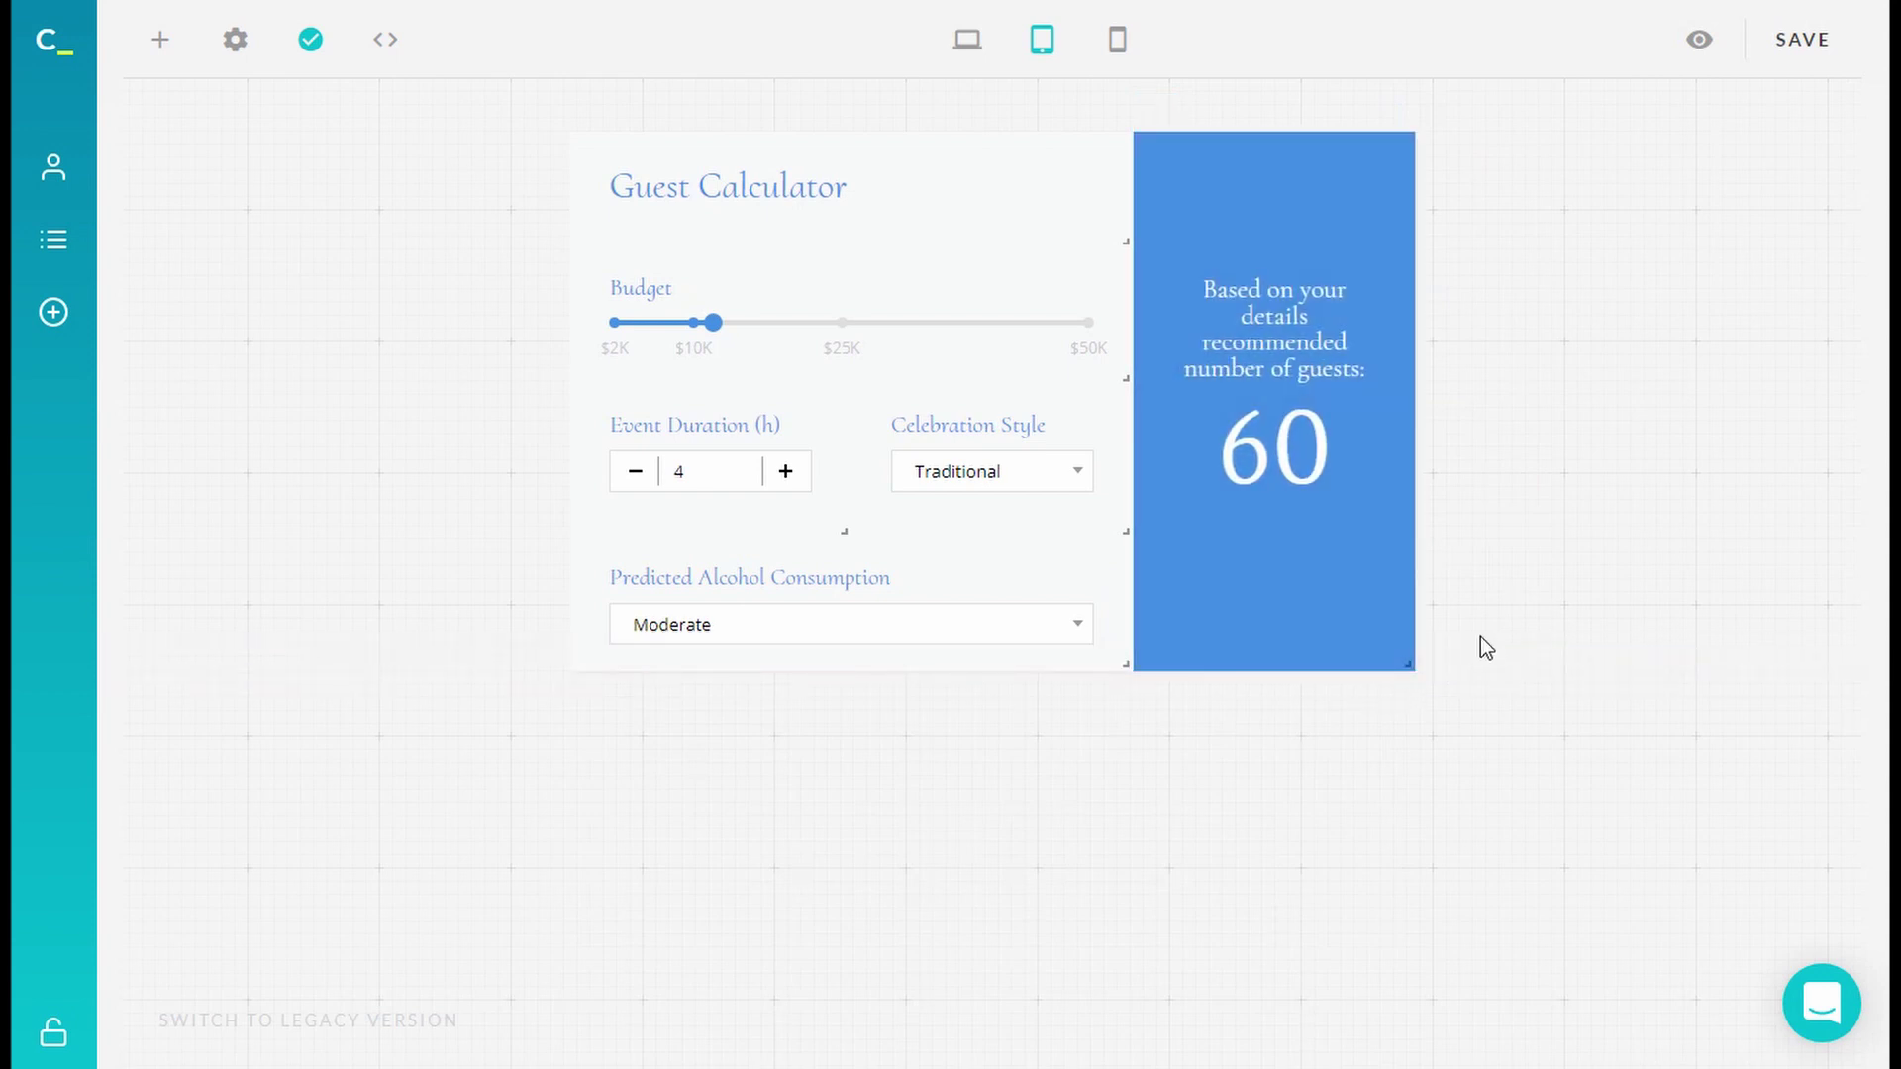
pyautogui.click(1116, 44)
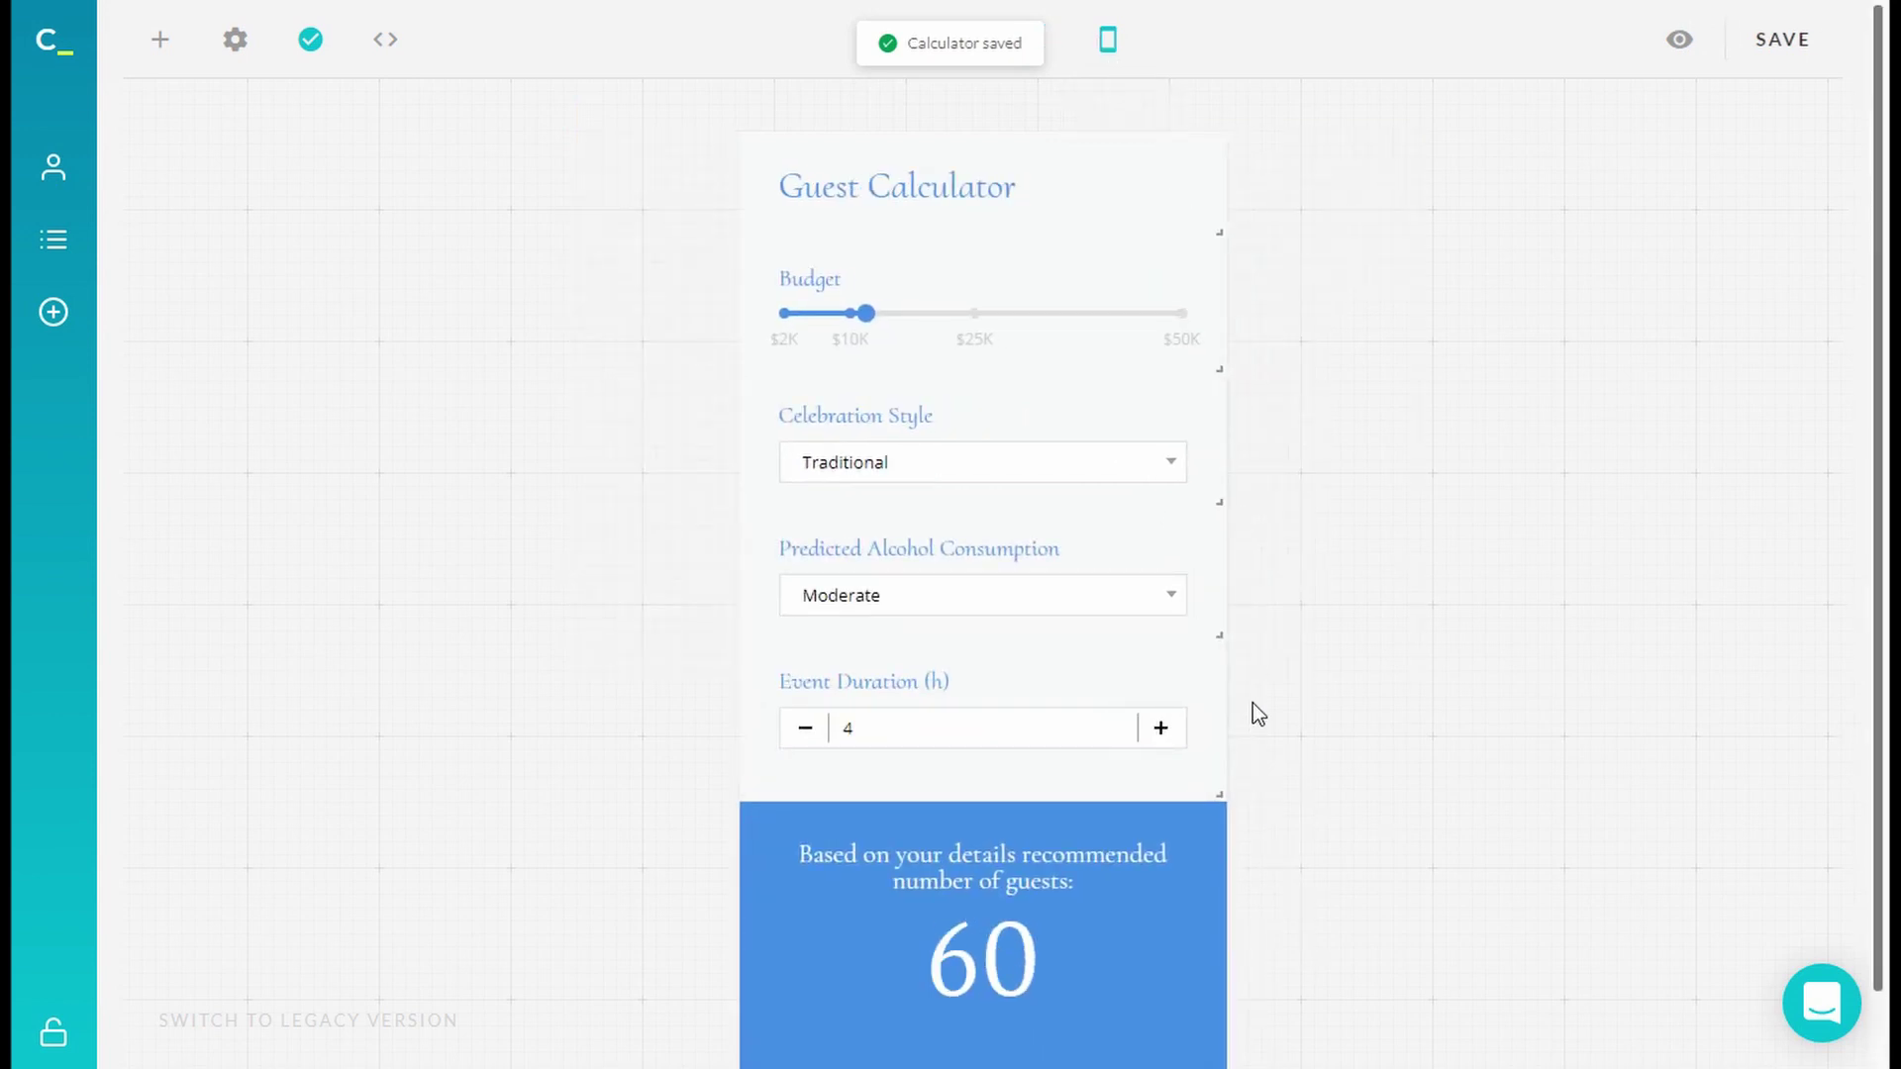
pyautogui.click(1027, 40)
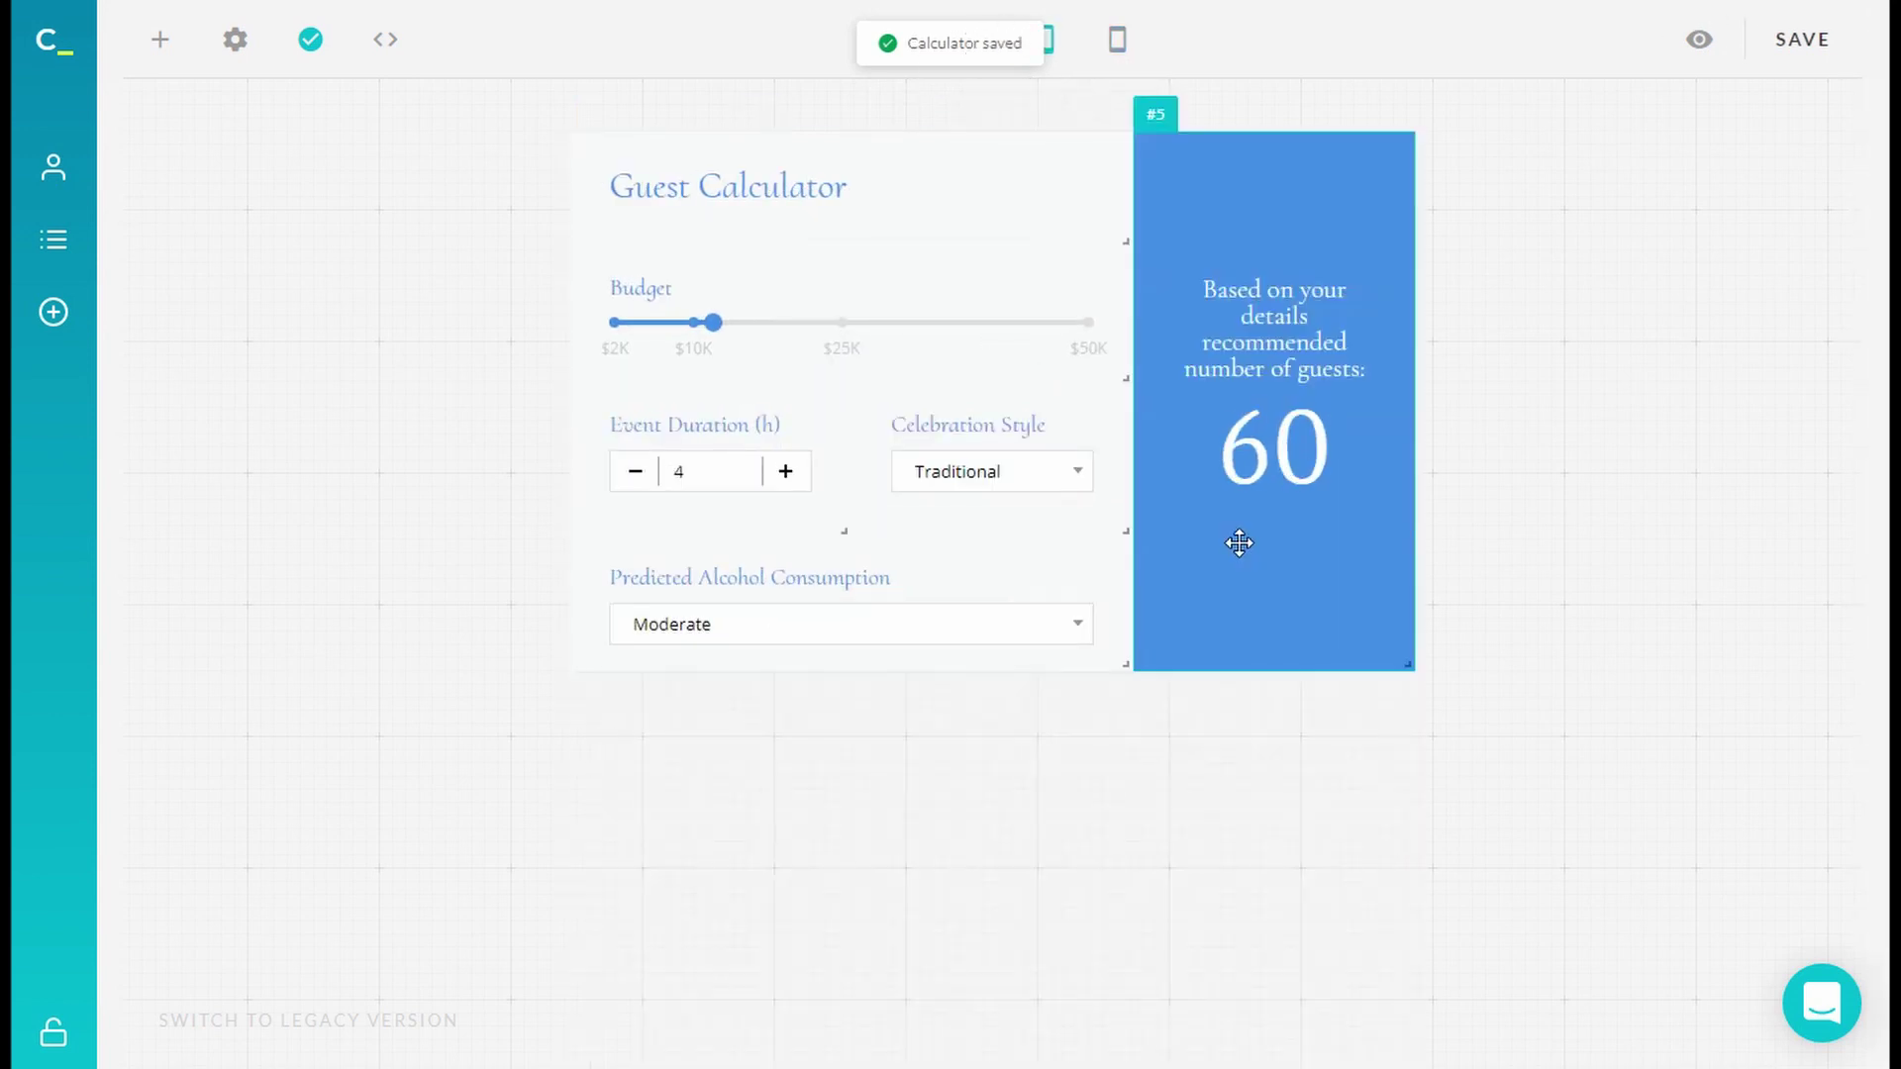